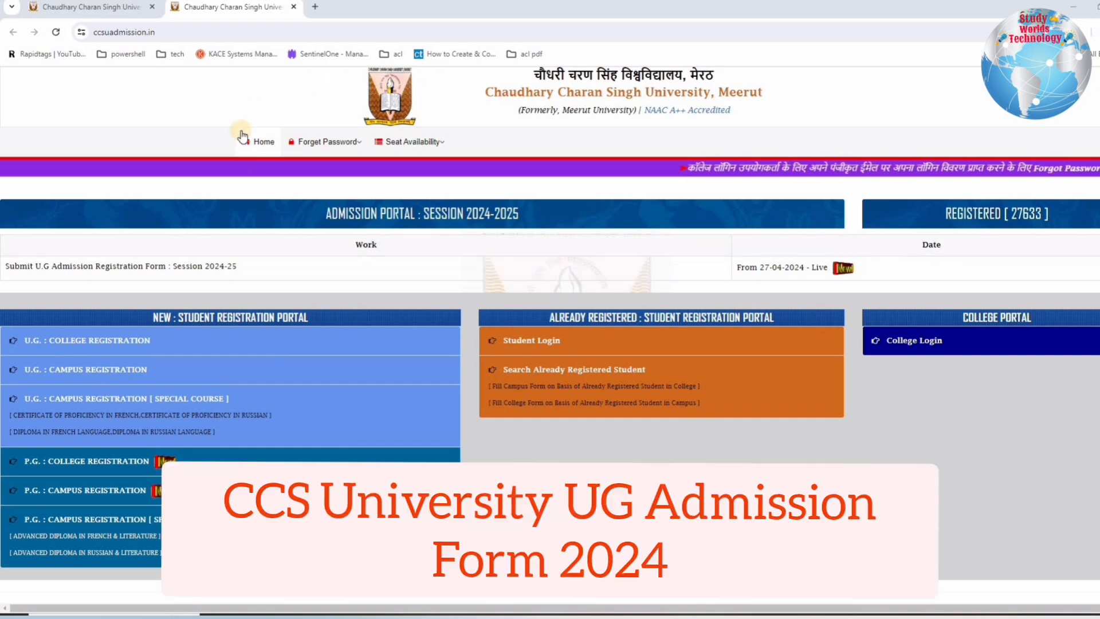
From the university homepage, open the Admission 2024-2025 page and its Campus / College Admission Portal 2024-25
{"action": "scroll", "coordinate": [542, 303], "scroll_direction": "down", "scroll_amount": 2}
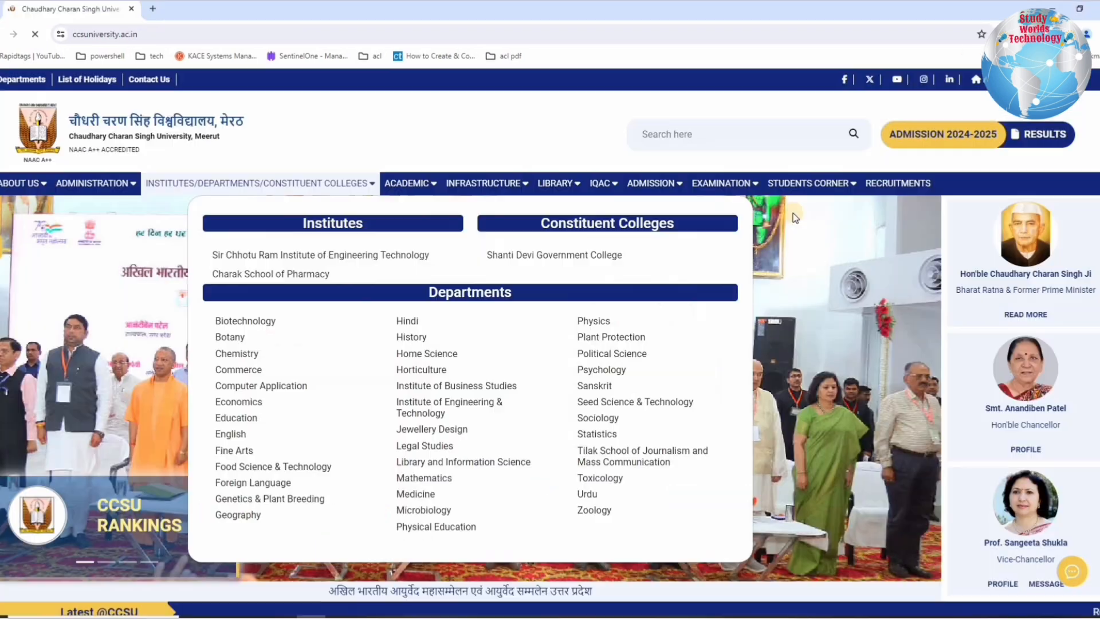
{"action": "mouse_move", "coordinate": [809, 183]}
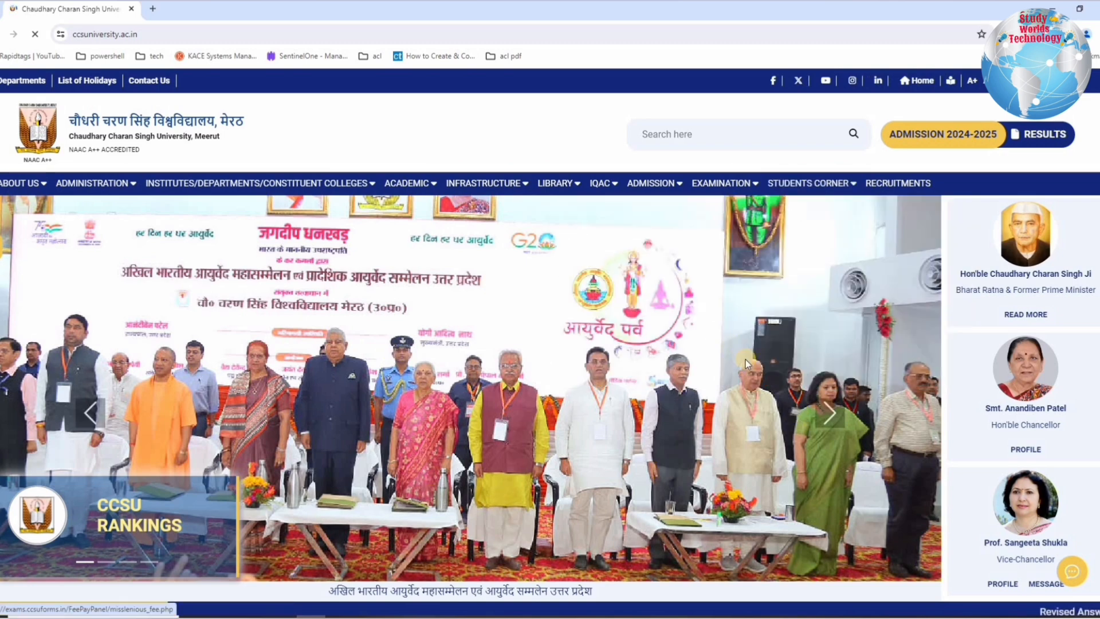
{"action": "scroll", "coordinate": [748, 366], "scroll_direction": "down", "scroll_amount": 5}
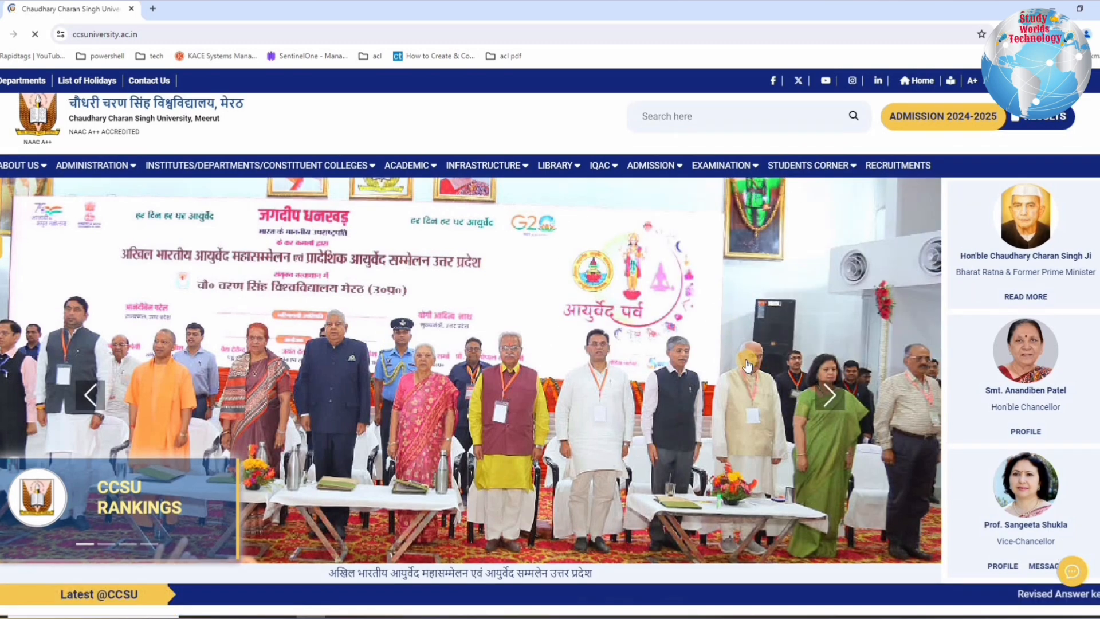
{"action": "scroll", "coordinate": [573, 493], "scroll_direction": "down", "scroll_amount": 3}
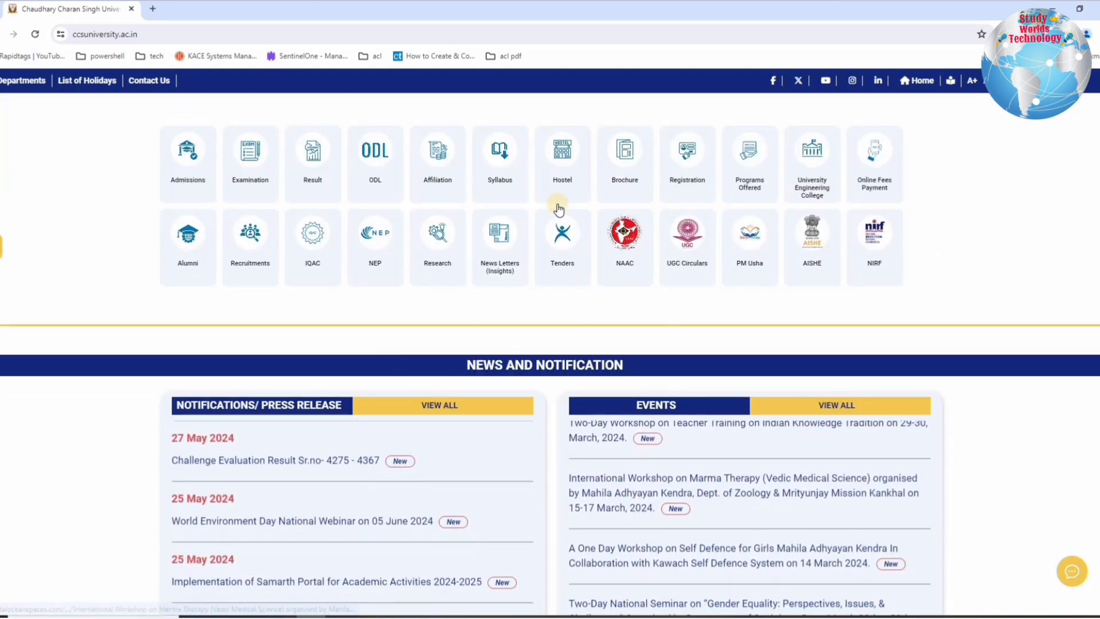
{"action": "scroll", "coordinate": [826, 389], "scroll_direction": "up", "scroll_amount": 10}
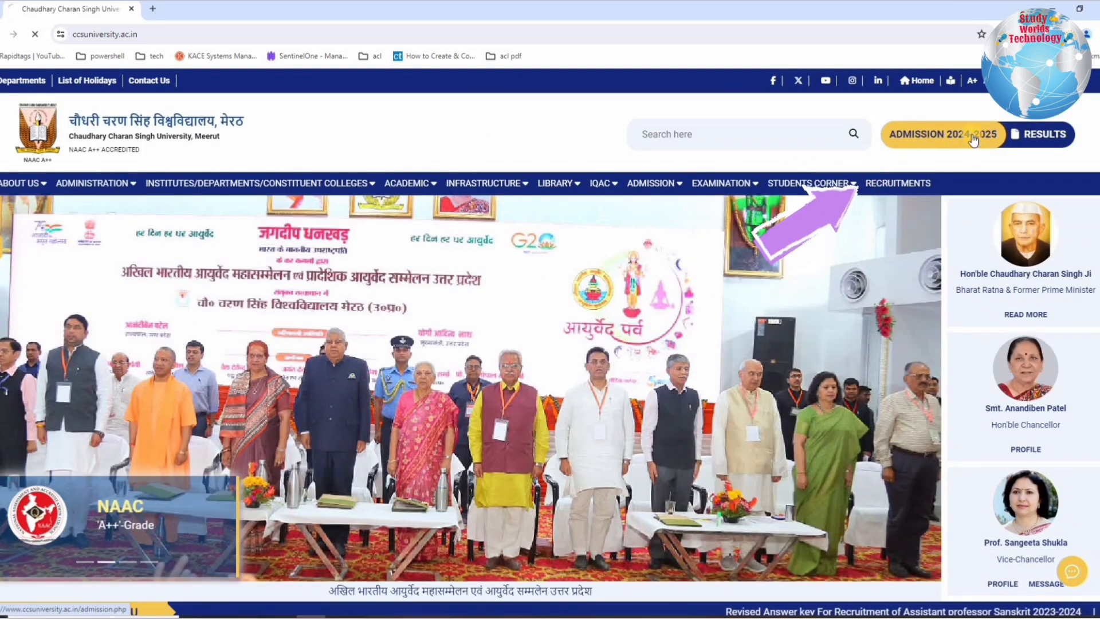
{"action": "left_click", "coordinate": [972, 140]}
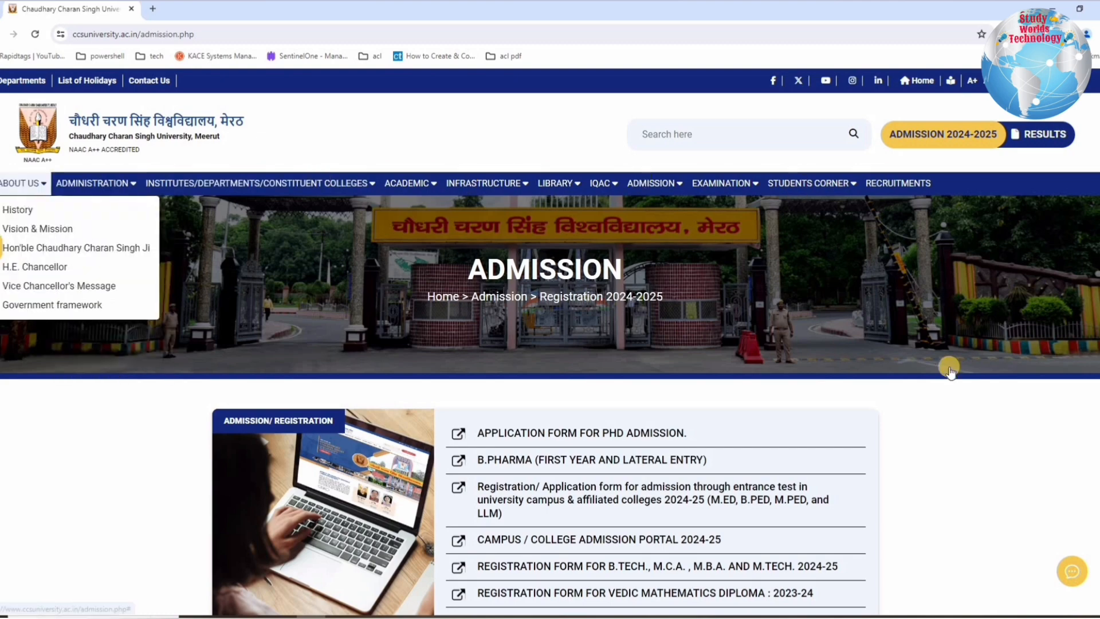
{"action": "scroll", "coordinate": [850, 450], "scroll_direction": "down", "scroll_amount": 4}
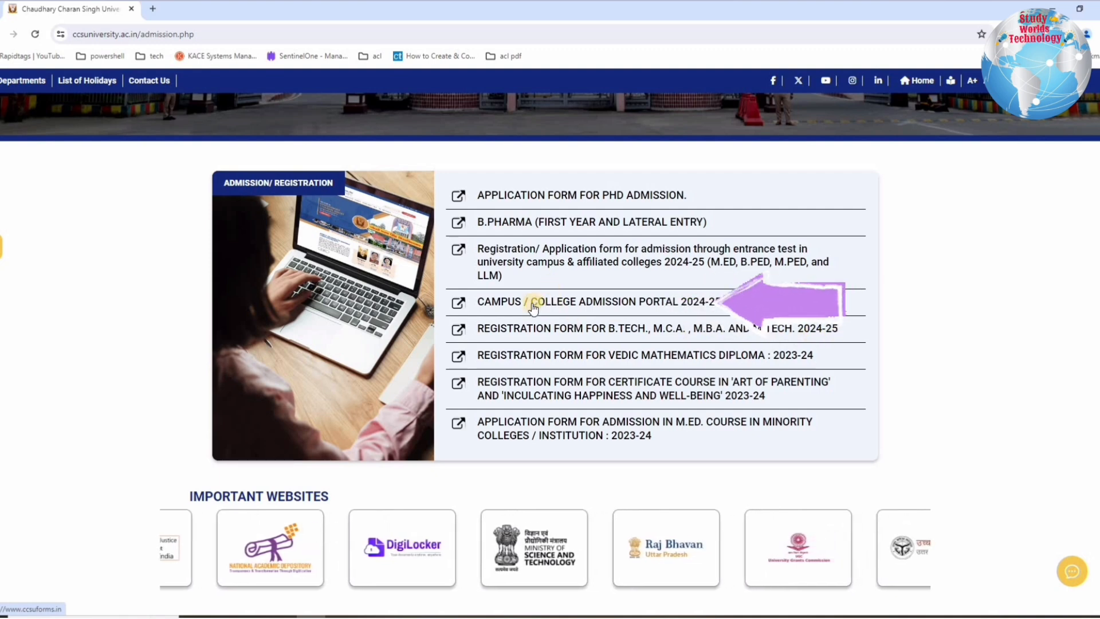
{"action": "left_click", "coordinate": [602, 304]}
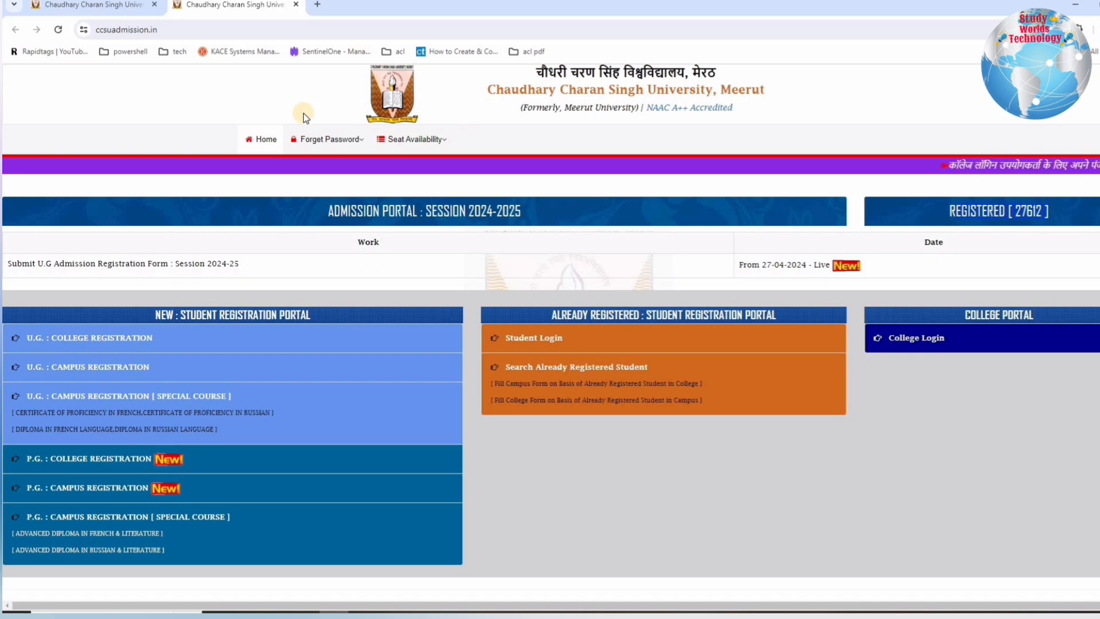
Review the new student registration options and open the U.G. College Registration form
{"action": "scroll", "coordinate": [304, 112], "scroll_direction": "down", "scroll_amount": 2}
{"action": "left_click_drag", "start_coordinate": [38, 144], "coordinate": [240, 147]}
{"action": "left_click", "coordinate": [154, 197]}
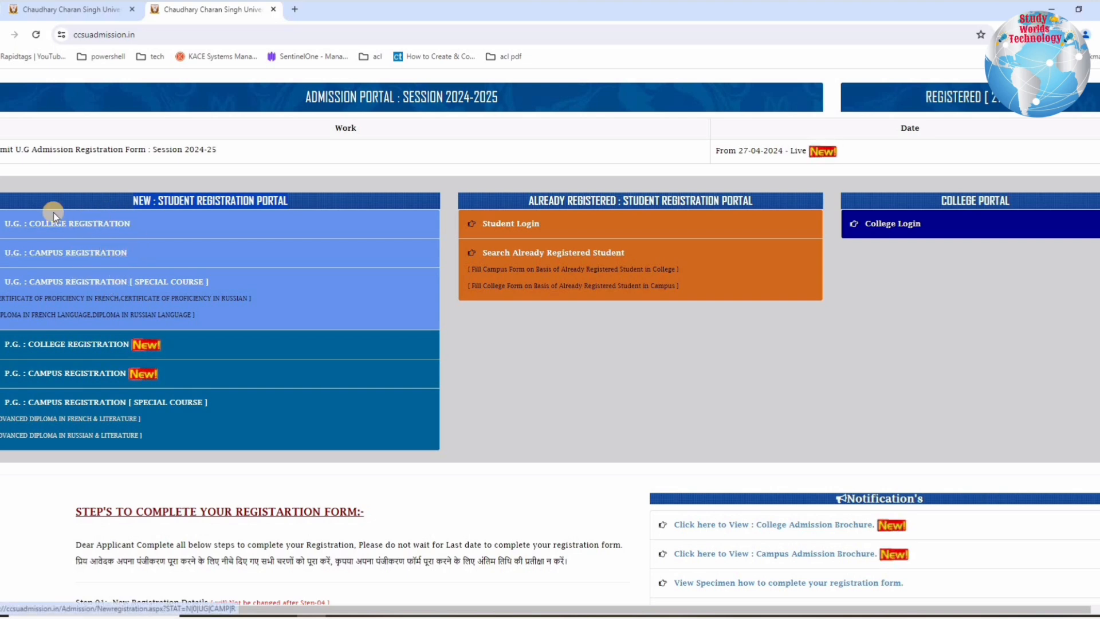
{"action": "left_click_drag", "start_coordinate": [2, 222], "coordinate": [145, 226]}
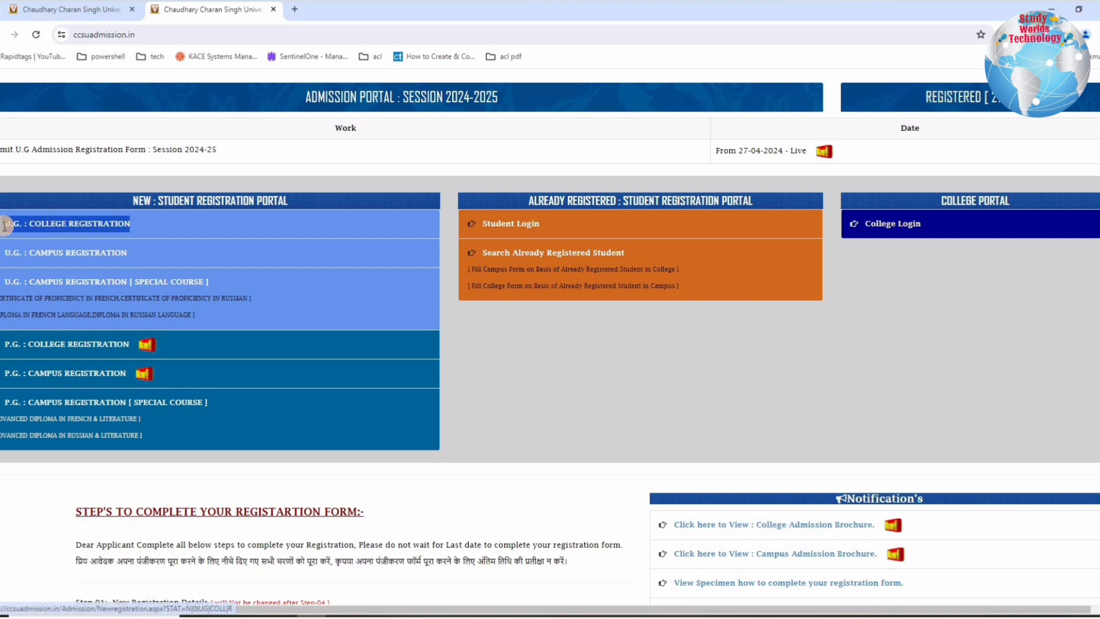
{"action": "left_click_drag", "start_coordinate": [36, 253], "coordinate": [141, 254]}
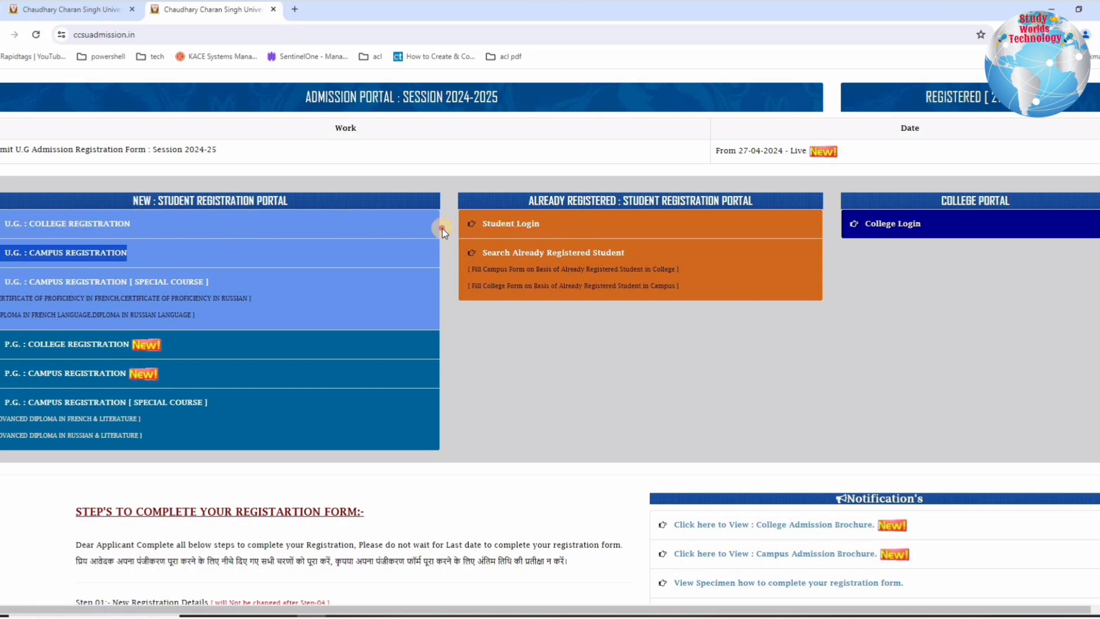
{"action": "left_click_drag", "start_coordinate": [442, 228], "coordinate": [463, 252]}
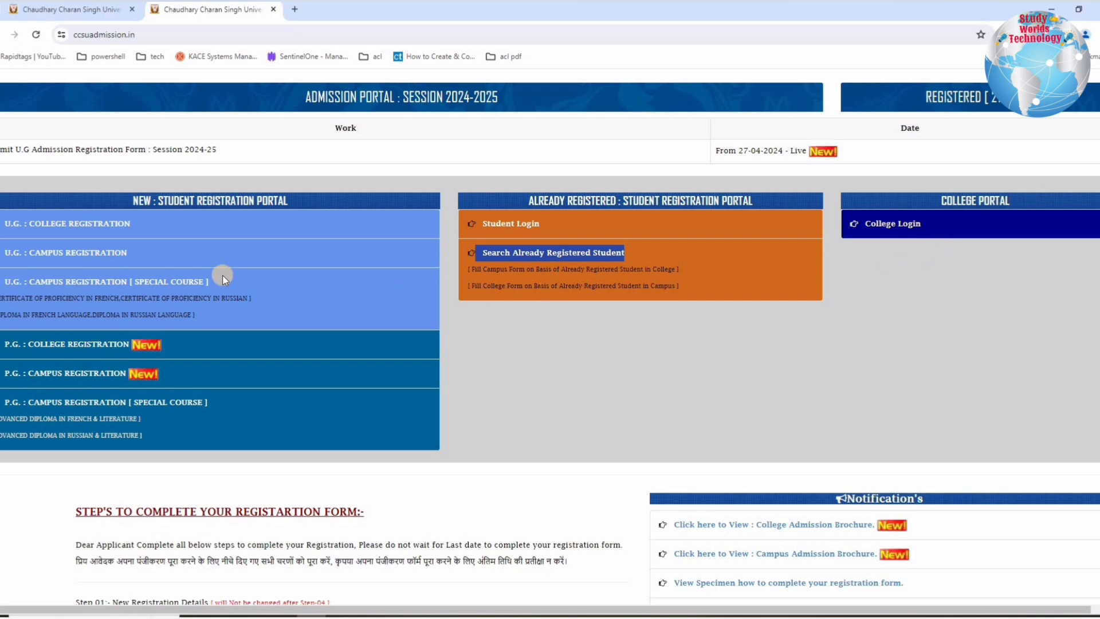
{"action": "scroll", "coordinate": [222, 275], "scroll_direction": "up", "scroll_amount": 2}
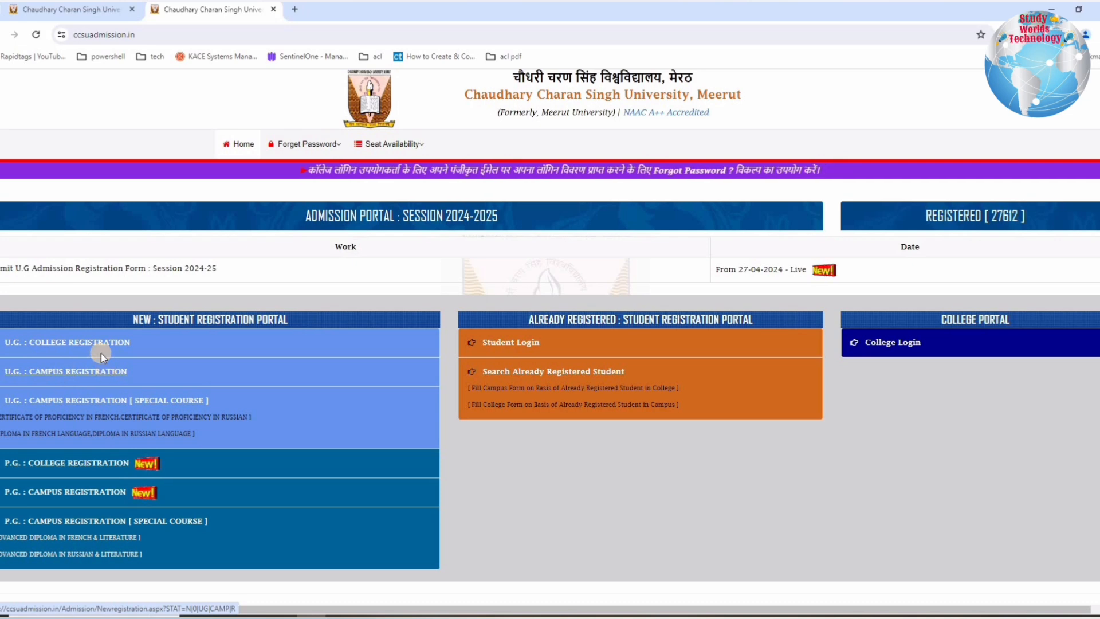
{"action": "left_click", "coordinate": [89, 341]}
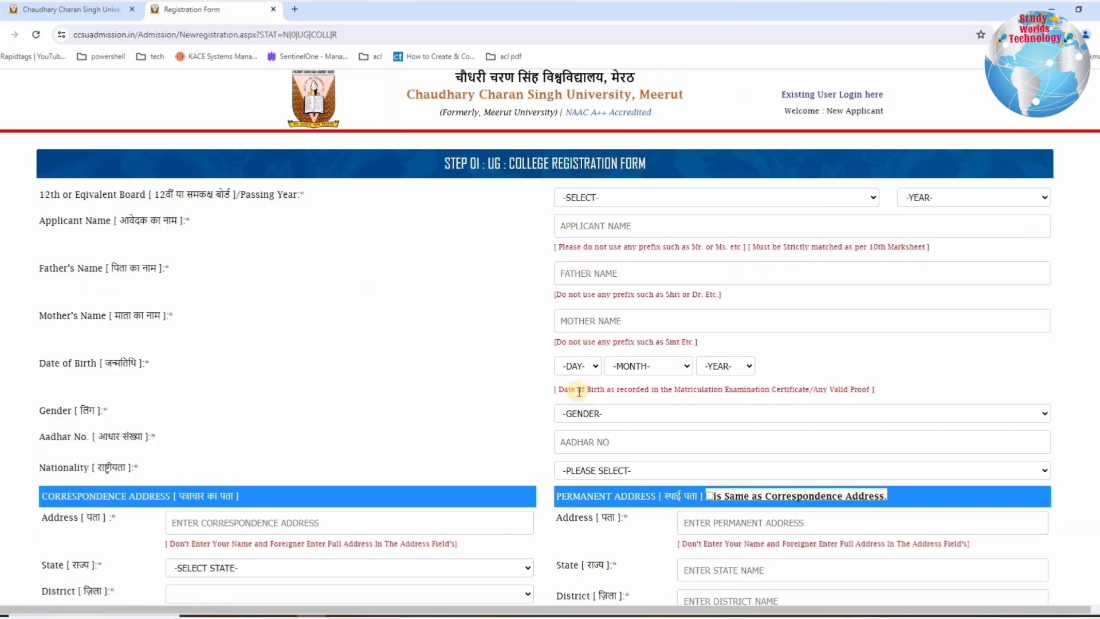
Set the 12th or equivalent board to C.B.S.E BOARD and the passing year to 2024
{"action": "scroll", "coordinate": [580, 393], "scroll_direction": "down", "scroll_amount": 7}
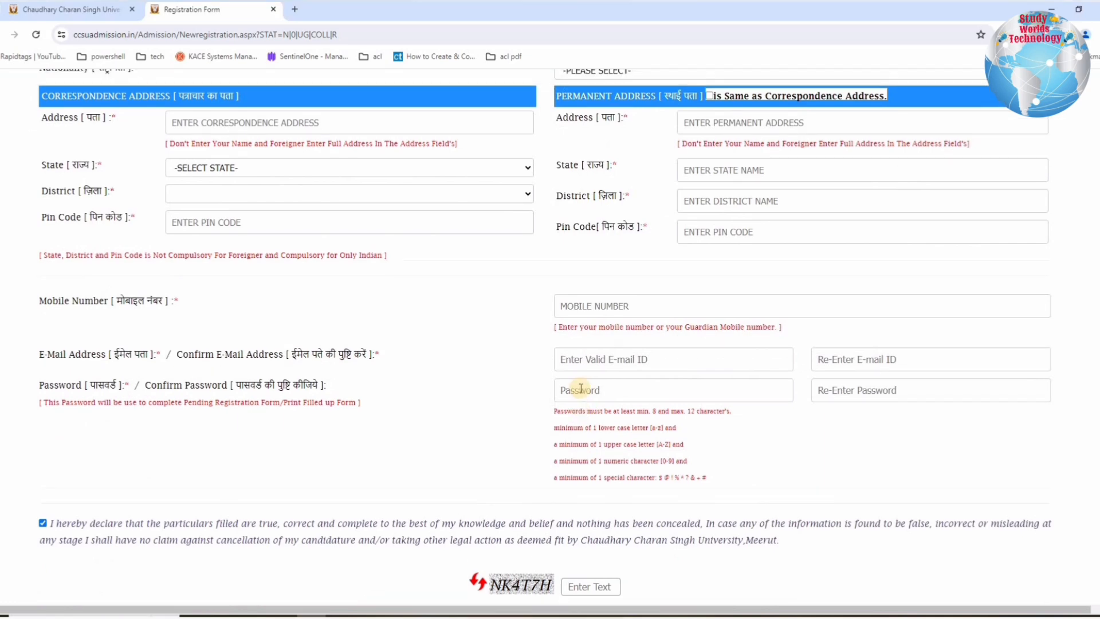
{"action": "scroll", "coordinate": [578, 387], "scroll_direction": "up", "scroll_amount": 6}
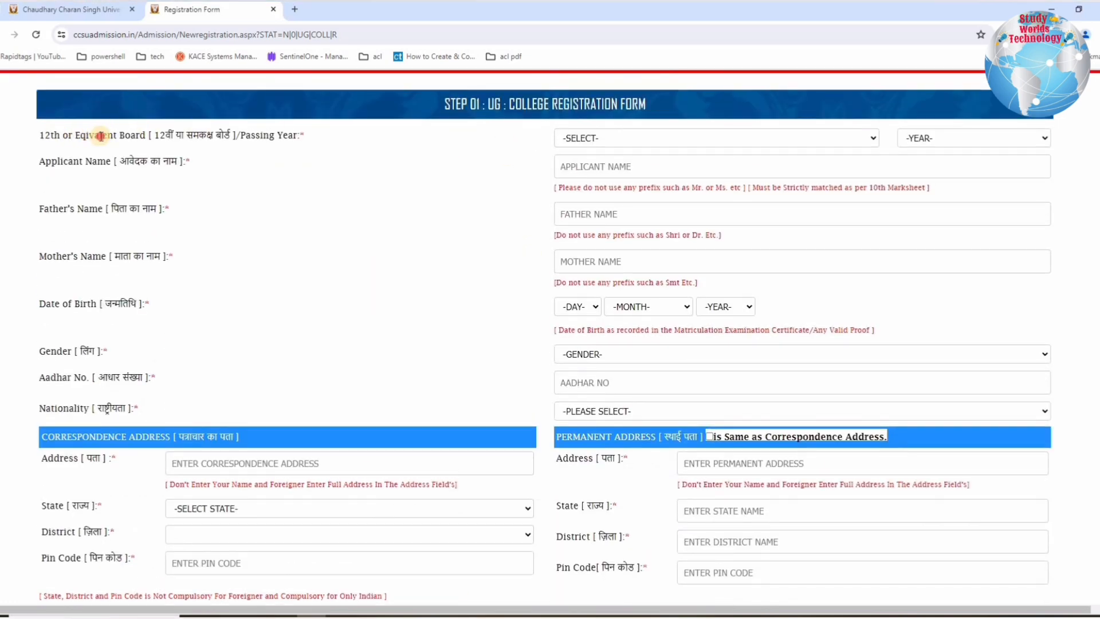
{"action": "left_click_drag", "start_coordinate": [254, 136], "coordinate": [308, 143]}
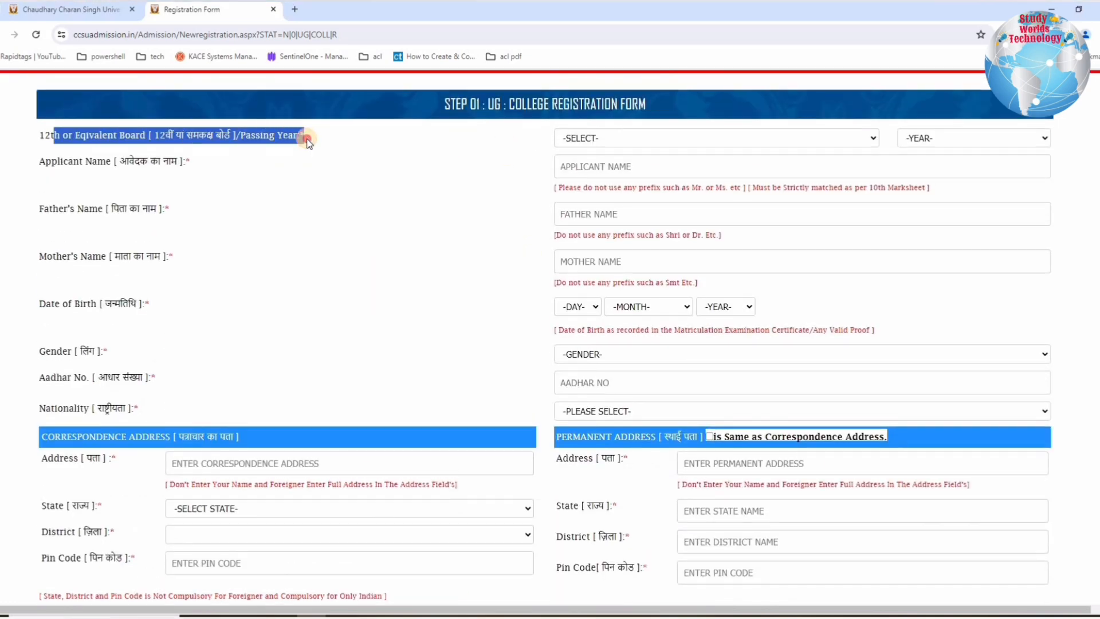
{"action": "left_click", "coordinate": [590, 137]}
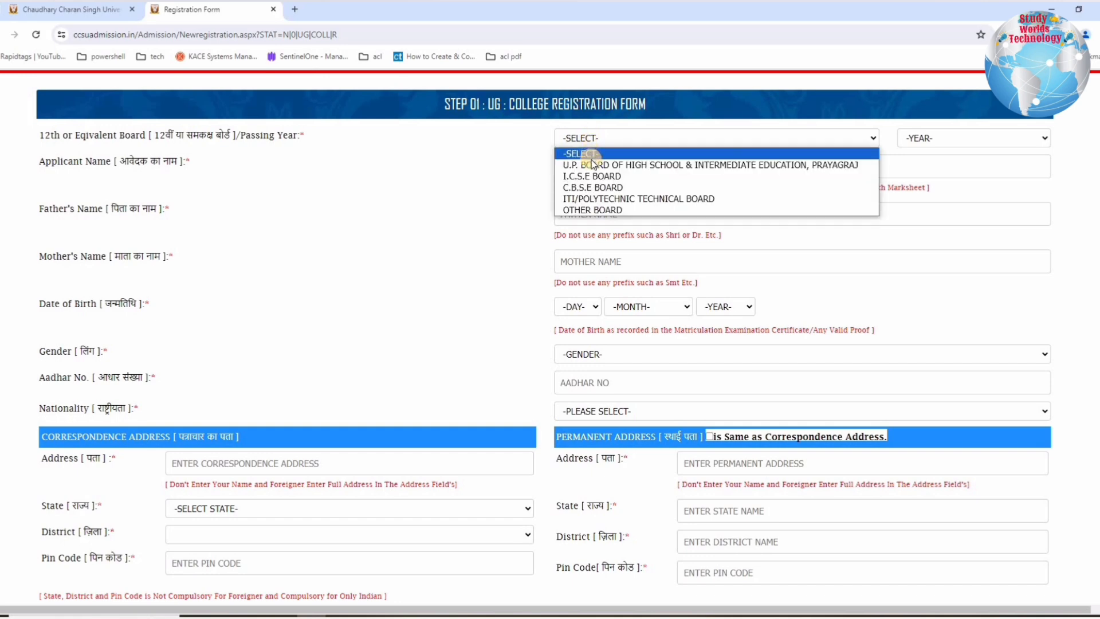
{"action": "left_click", "coordinate": [590, 190]}
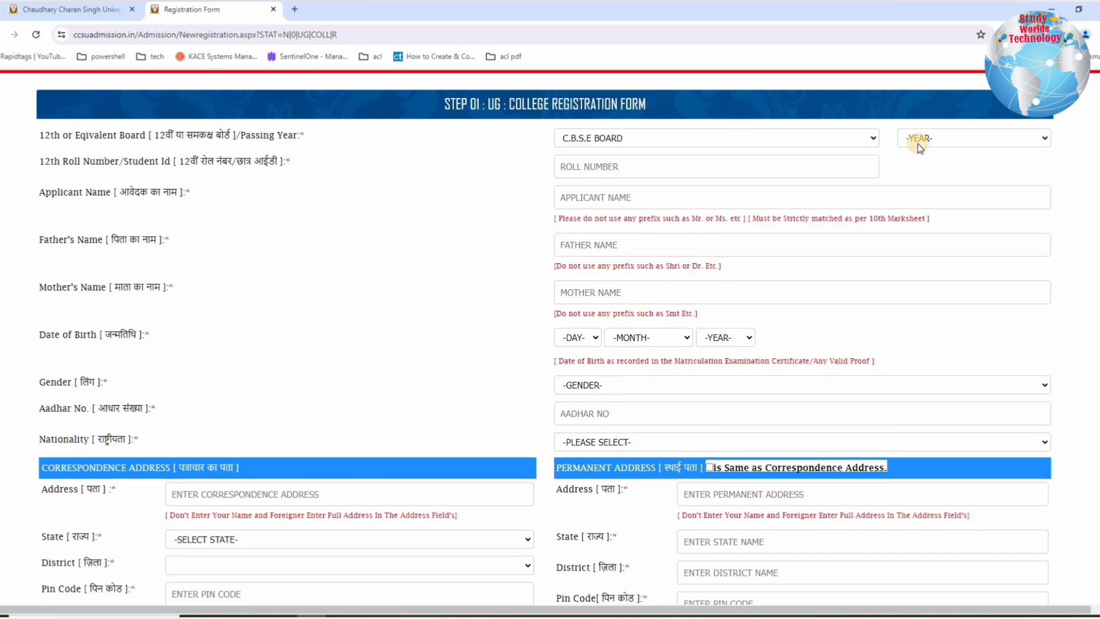
{"action": "left_click", "coordinate": [918, 141]}
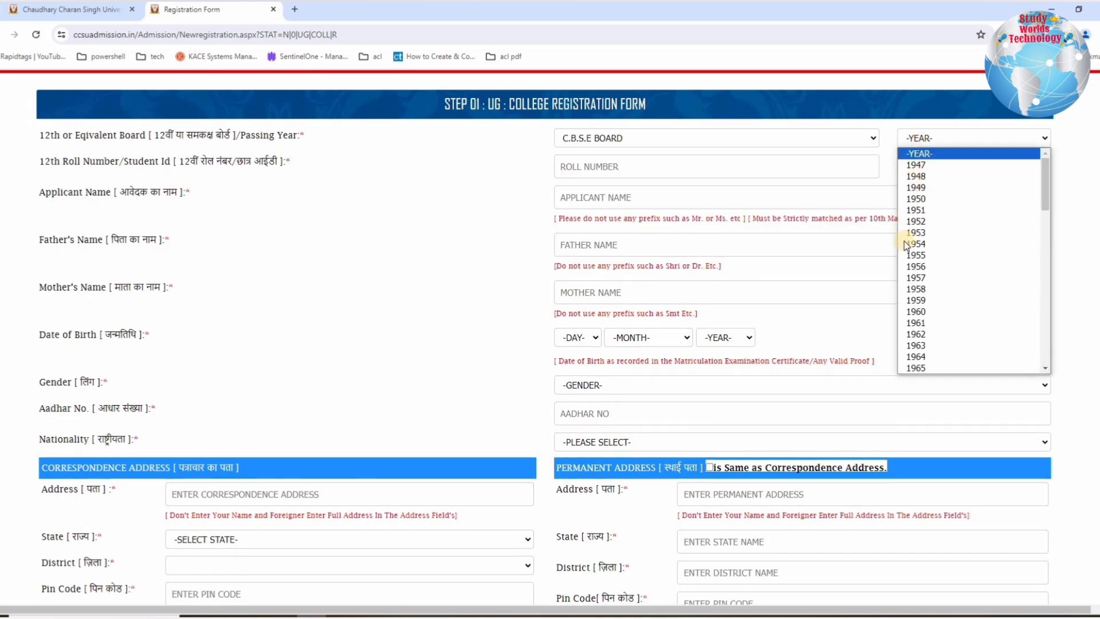
{"action": "scroll", "coordinate": [908, 362], "scroll_direction": "down", "scroll_amount": 10}
{"action": "left_click", "coordinate": [919, 368]}
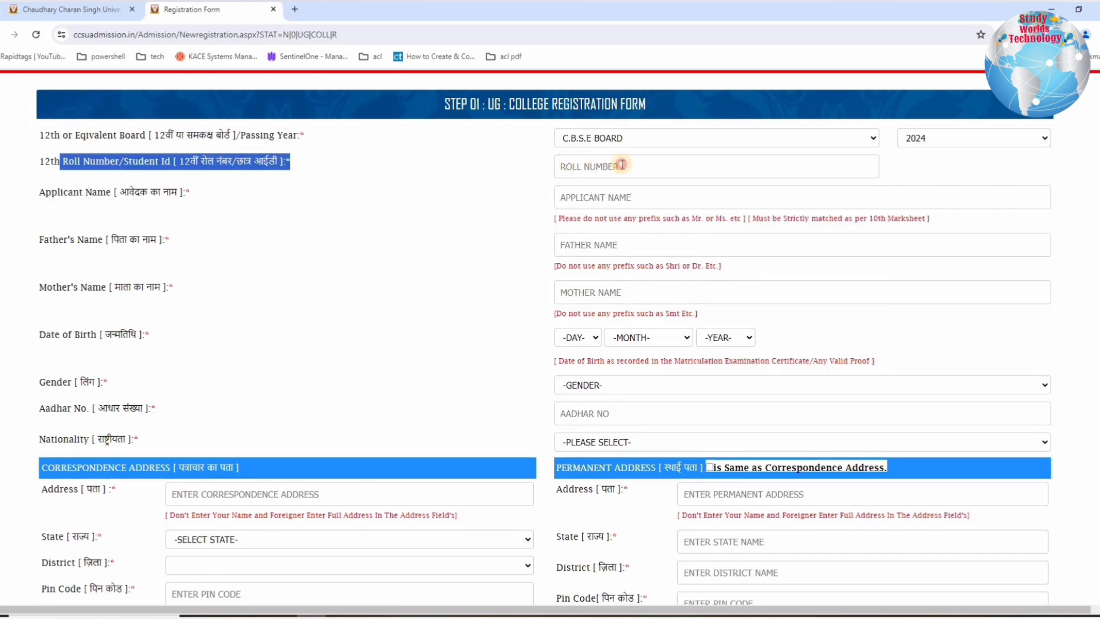
Set the applicant's gender to FEMALE and nationality to INDIAN in the registration form
{"action": "left_click", "coordinate": [641, 167]}
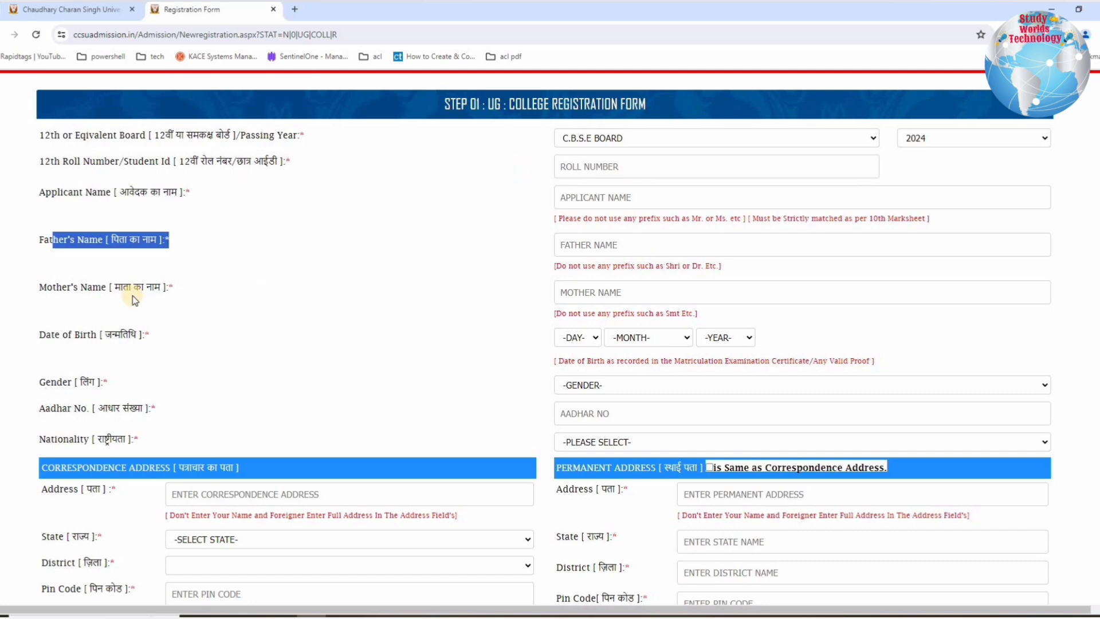
{"action": "left_click_drag", "start_coordinate": [62, 288], "coordinate": [514, 290]}
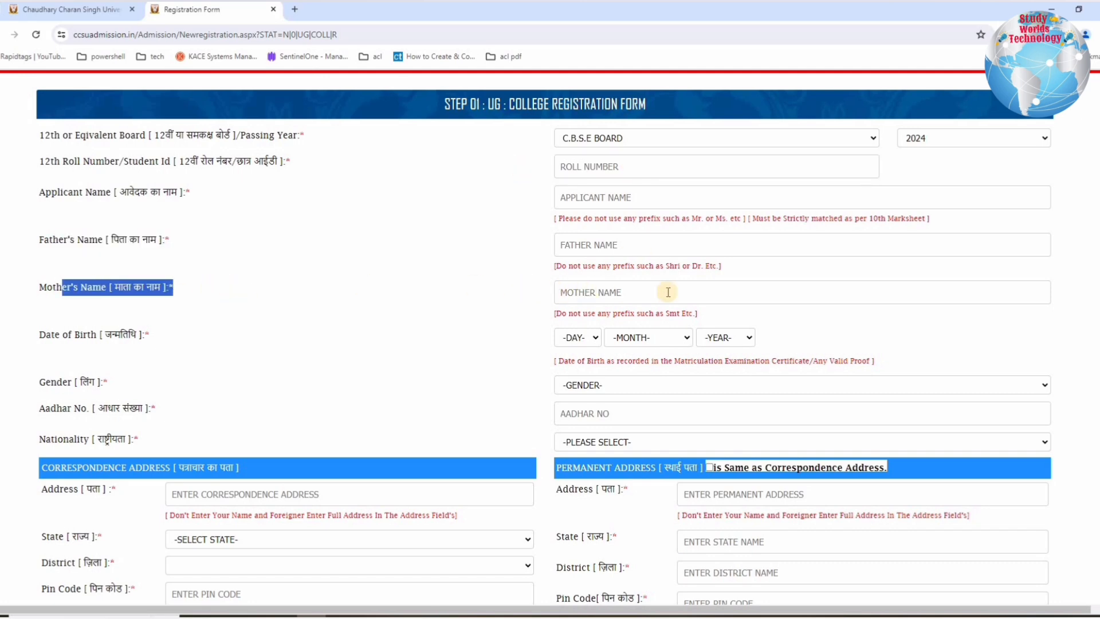
{"action": "left_click_drag", "start_coordinate": [163, 342], "coordinate": [46, 337]}
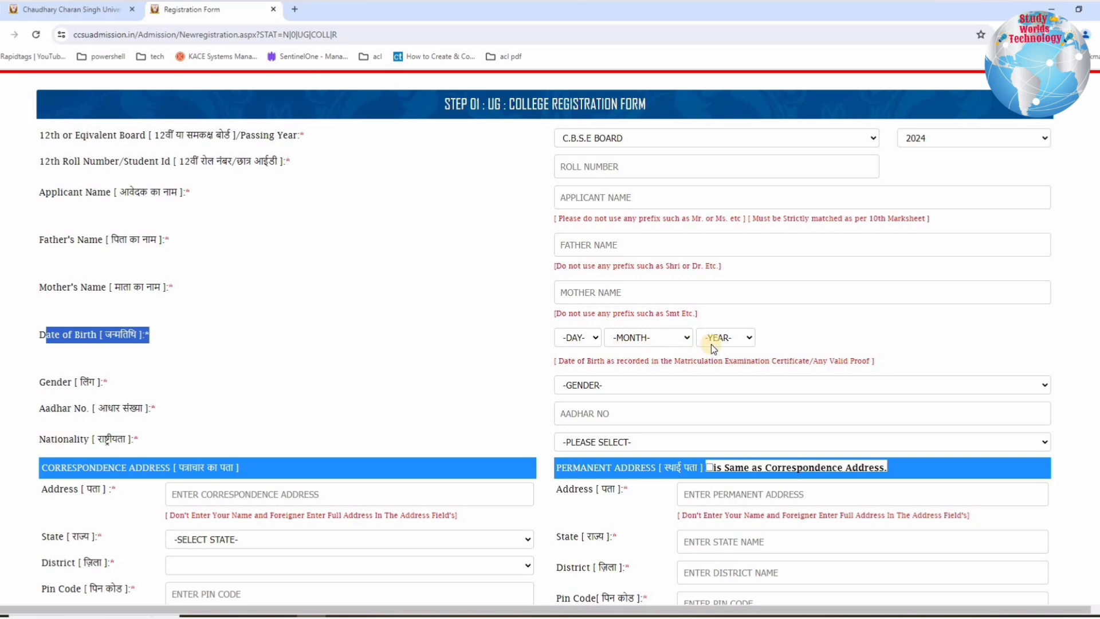
{"action": "left_click", "coordinate": [638, 386]}
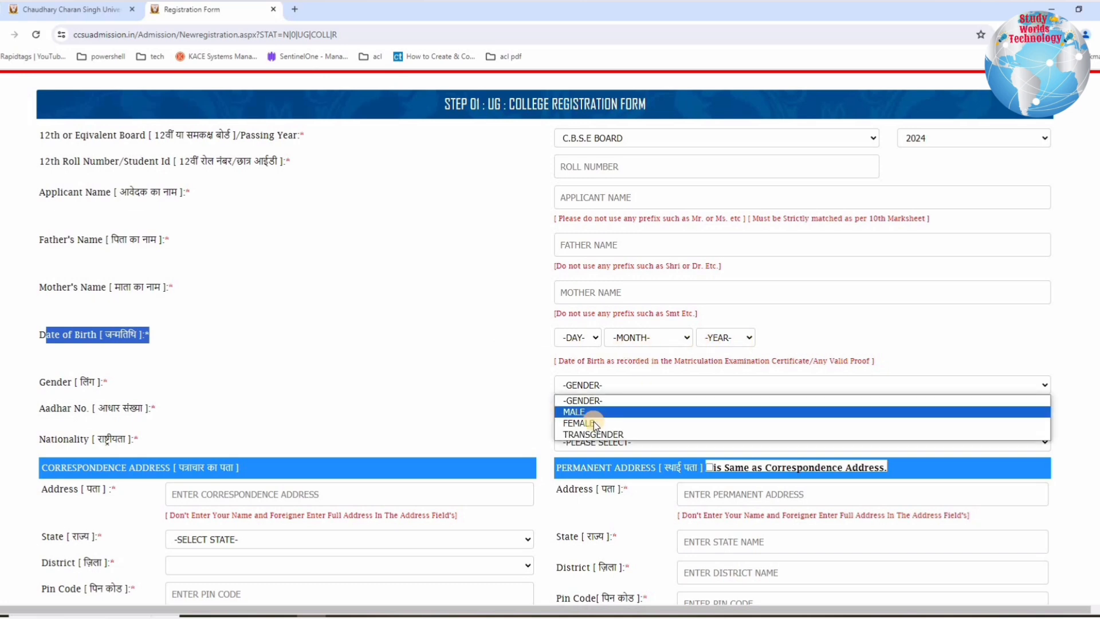
{"action": "left_click", "coordinate": [58, 404]}
{"action": "left_click_drag", "start_coordinate": [51, 406], "coordinate": [516, 411]}
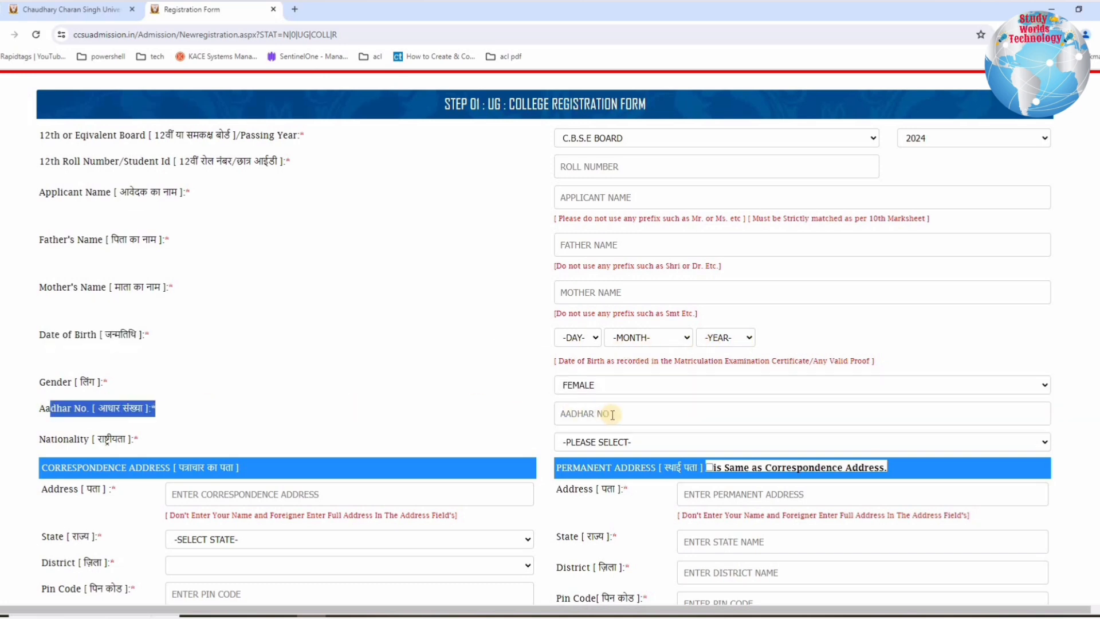
{"action": "left_click", "coordinate": [611, 444]}
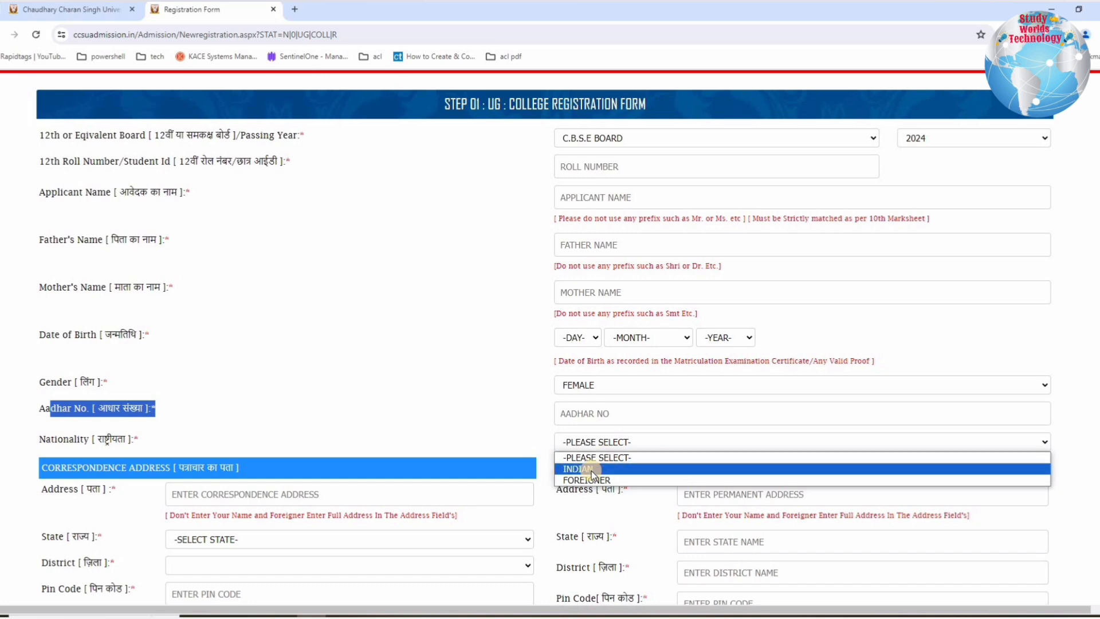
Set the correspondence address state to UTTAR PRADESH and its district to BAGHPAT
{"action": "scroll", "coordinate": [596, 455], "scroll_direction": "down", "scroll_amount": 6}
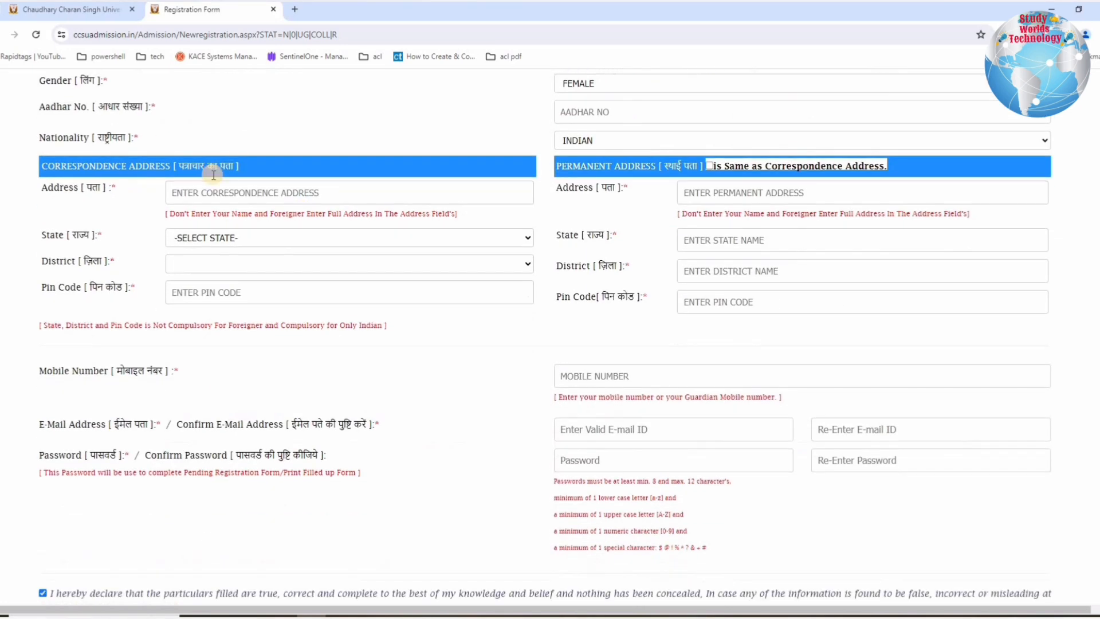
{"action": "scroll", "coordinate": [214, 172], "scroll_direction": "up", "scroll_amount": 1}
{"action": "triple_click", "coordinate": [255, 158]}
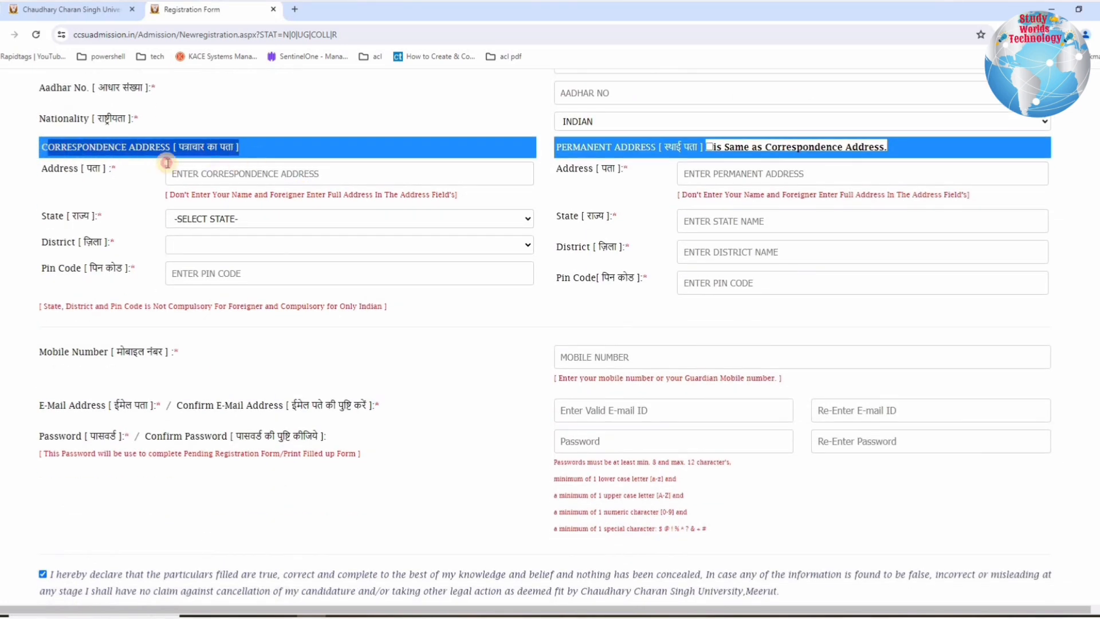
{"action": "left_click", "coordinate": [202, 219]}
{"action": "scroll", "coordinate": [198, 401], "scroll_direction": "down", "scroll_amount": 5}
{"action": "left_click", "coordinate": [197, 416]}
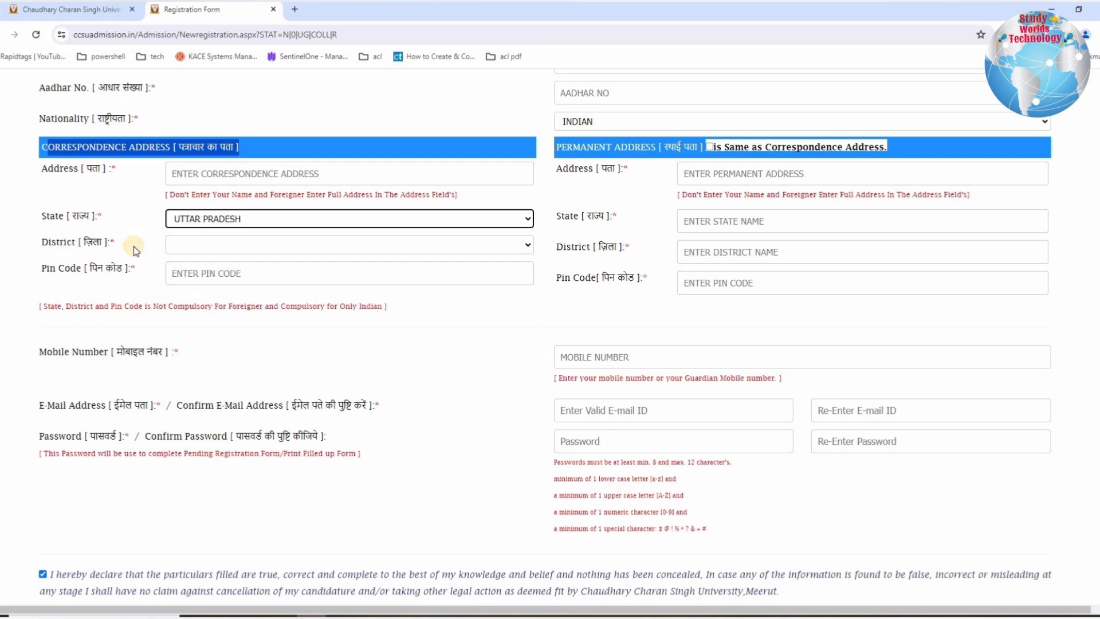
{"action": "left_click", "coordinate": [204, 245]}
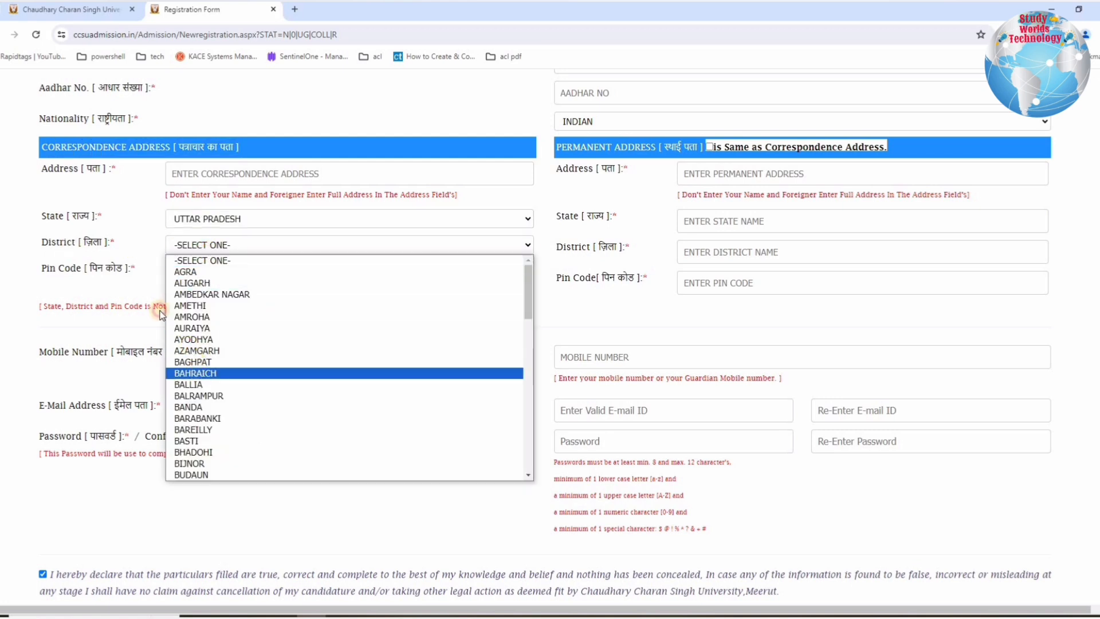
{"action": "left_click", "coordinate": [194, 362]}
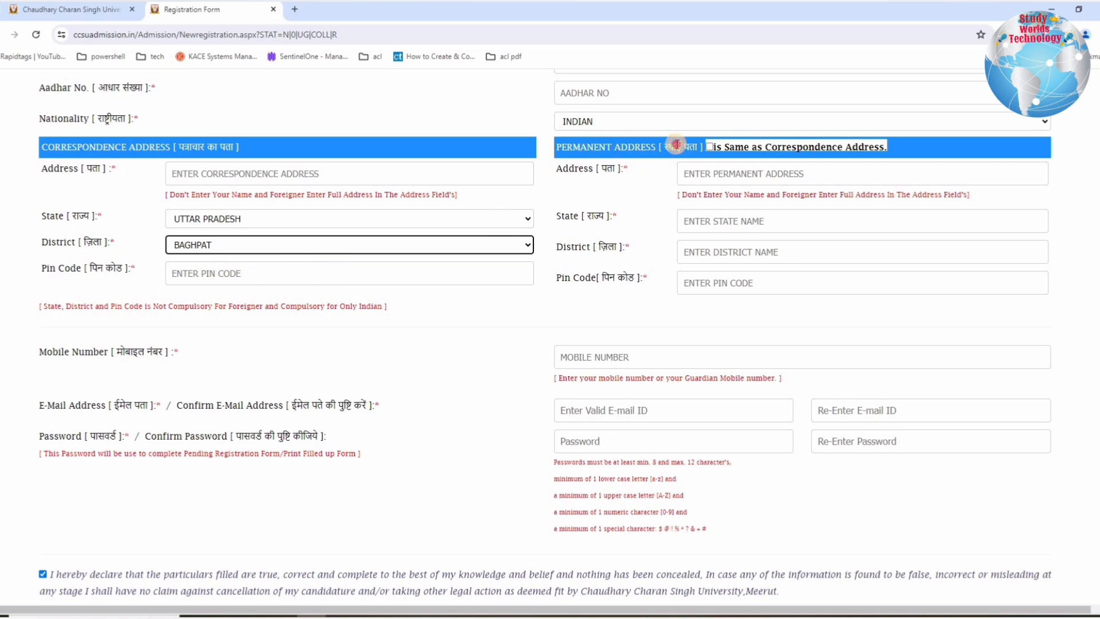
Review the permanent address, mobile number, e-mail and password fields and the password requirements
{"action": "left_click_drag", "start_coordinate": [677, 145], "coordinate": [586, 147]}
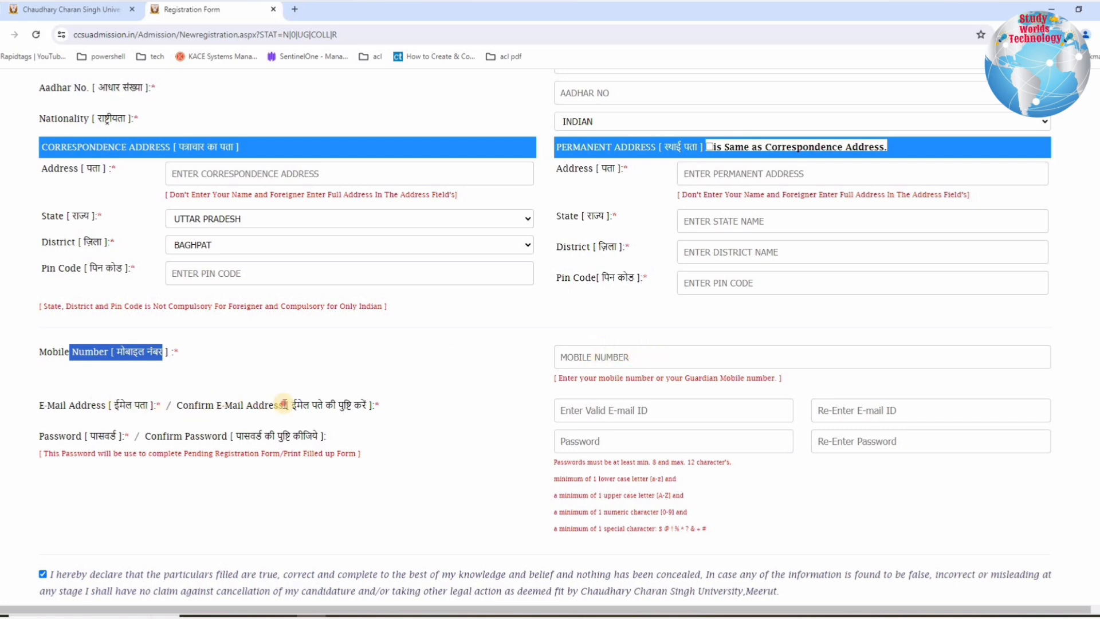
{"action": "left_click_drag", "start_coordinate": [101, 405], "coordinate": [303, 404]}
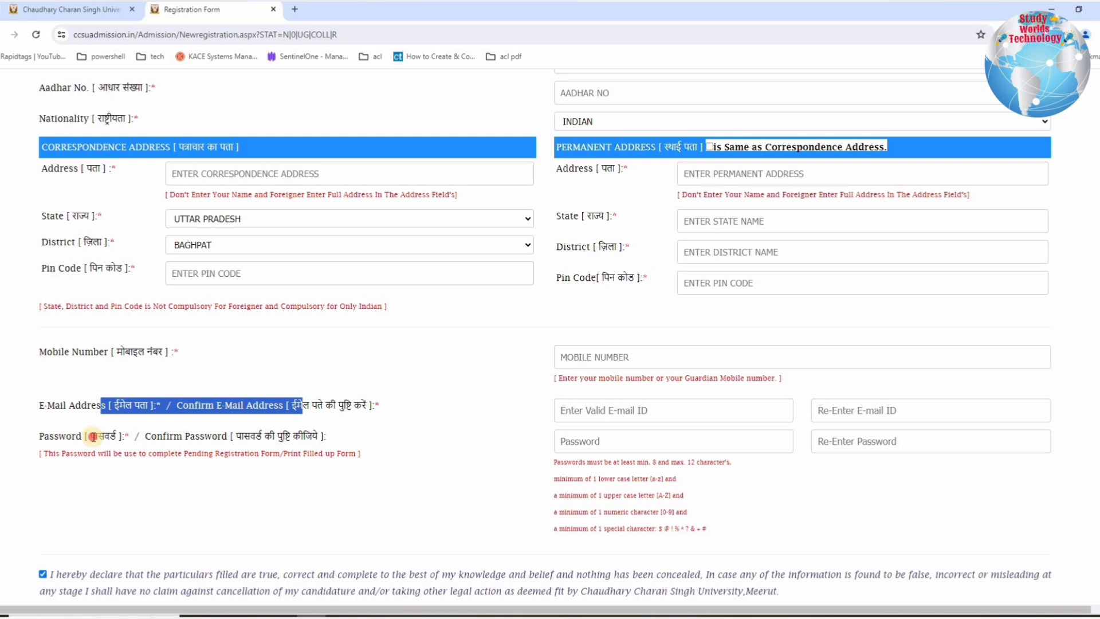
{"action": "left_click_drag", "start_coordinate": [67, 437], "coordinate": [327, 437]}
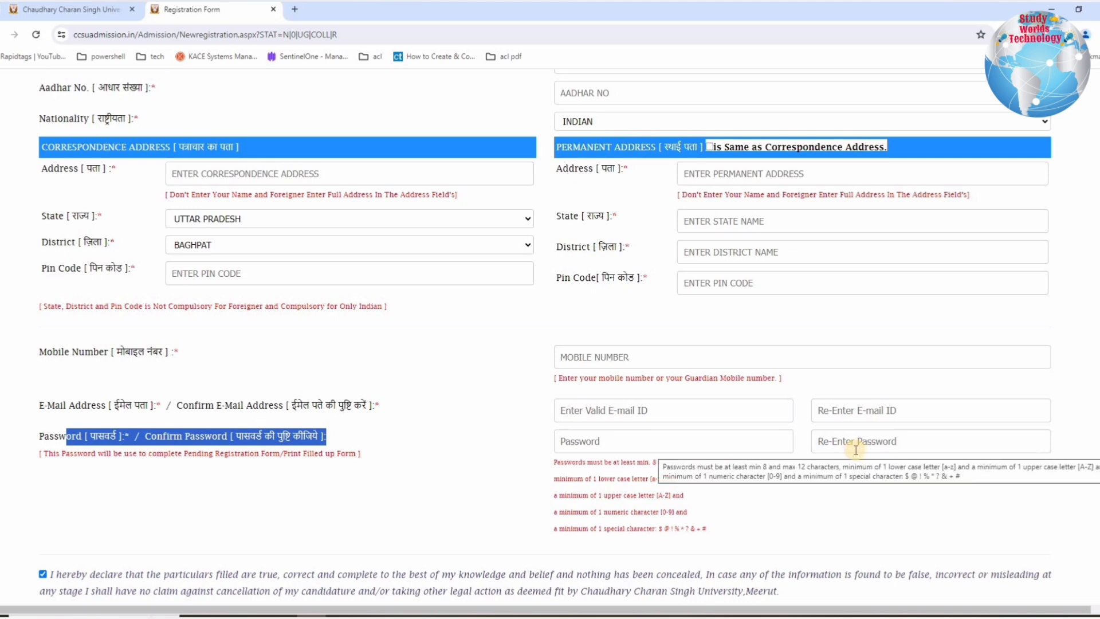
Submit the Step 1 registration form and continue from the success page to the Step 02 reservation details
{"action": "scroll", "coordinate": [856, 450], "scroll_direction": "down", "scroll_amount": 3}
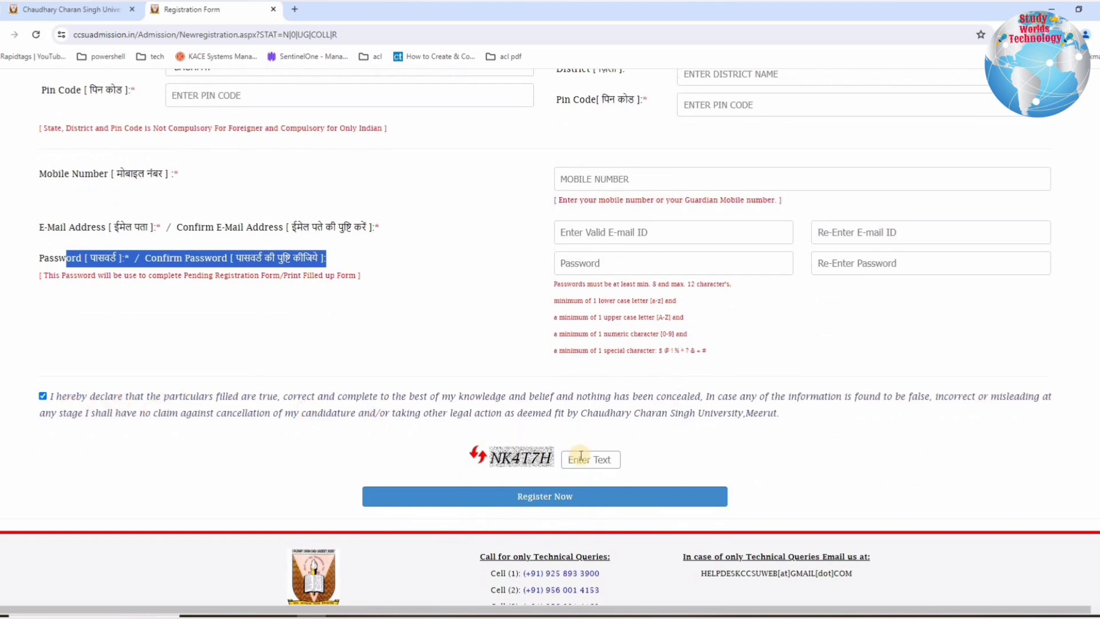
{"action": "left_click", "coordinate": [547, 502]}
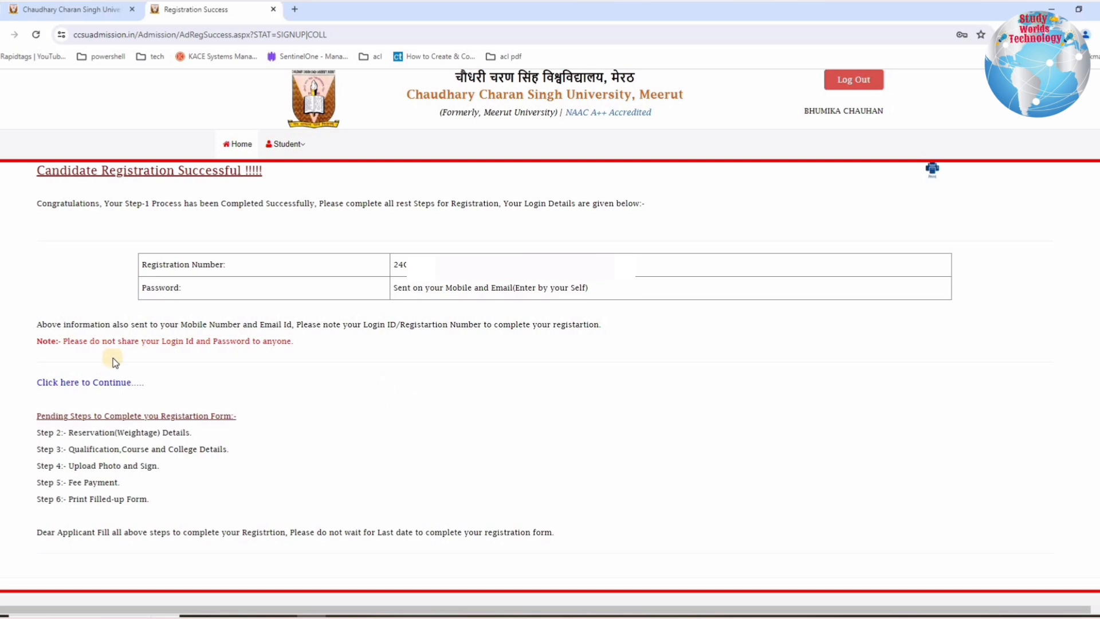
{"action": "left_click", "coordinate": [53, 383]}
{"action": "left_click", "coordinate": [71, 384]}
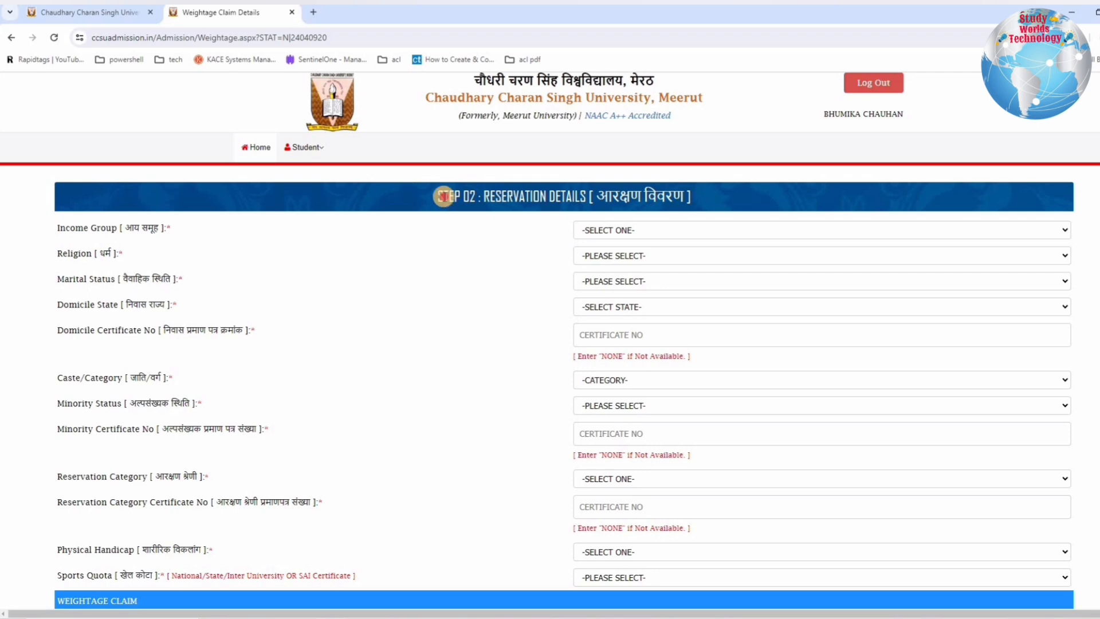
{"action": "left_click", "coordinate": [735, 202]}
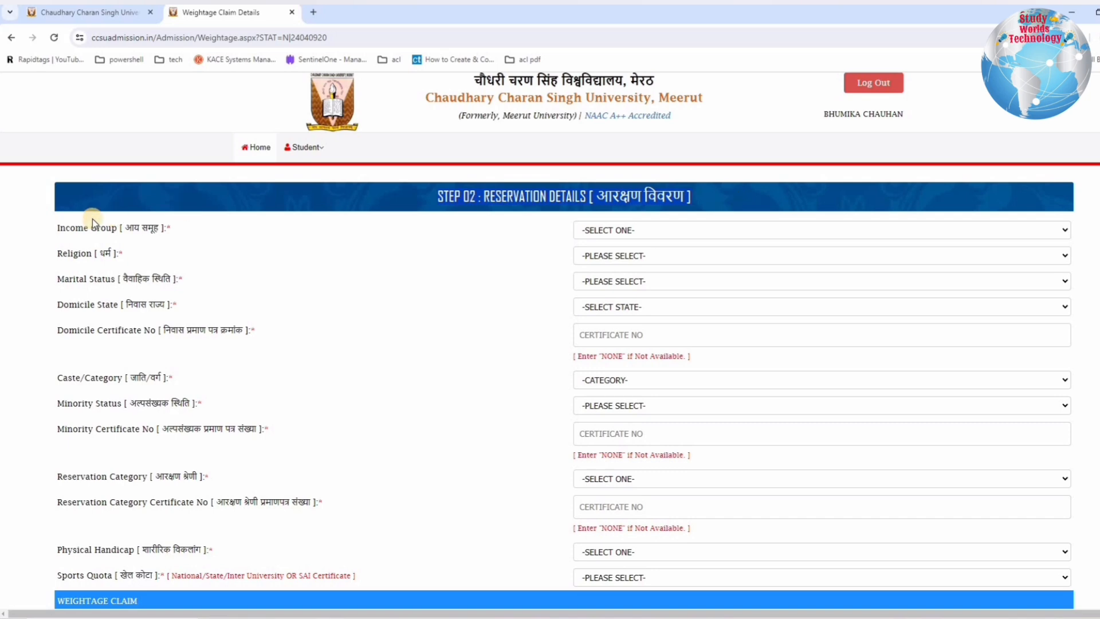
Set the income group to BELOW 2 LAC PER ANNUM and the religion to HINDU in the reservation details
{"action": "left_click_drag", "start_coordinate": [76, 227], "coordinate": [609, 235]}
{"action": "left_click", "coordinate": [607, 231]}
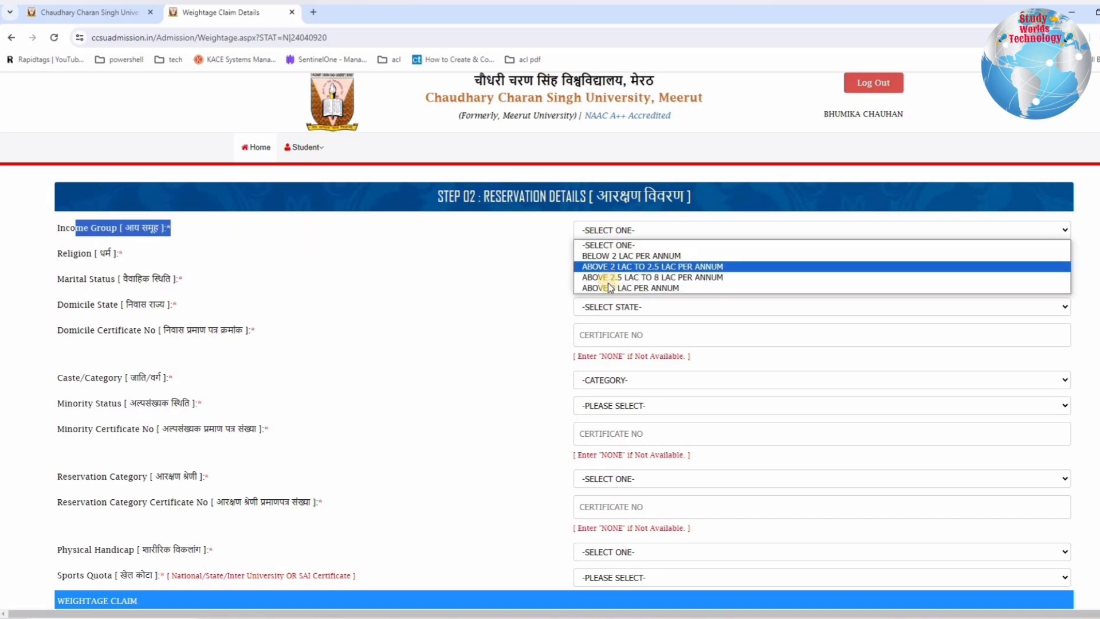
{"action": "left_click", "coordinate": [609, 256]}
{"action": "left_click_drag", "start_coordinate": [92, 254], "coordinate": [149, 254]}
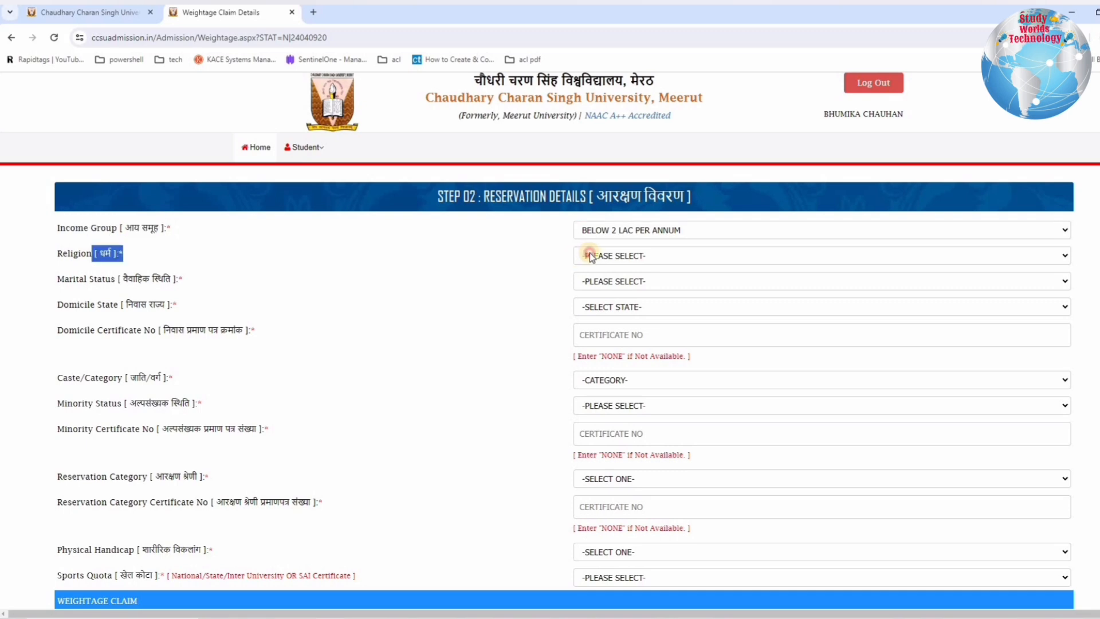
{"action": "left_click", "coordinate": [590, 255]}
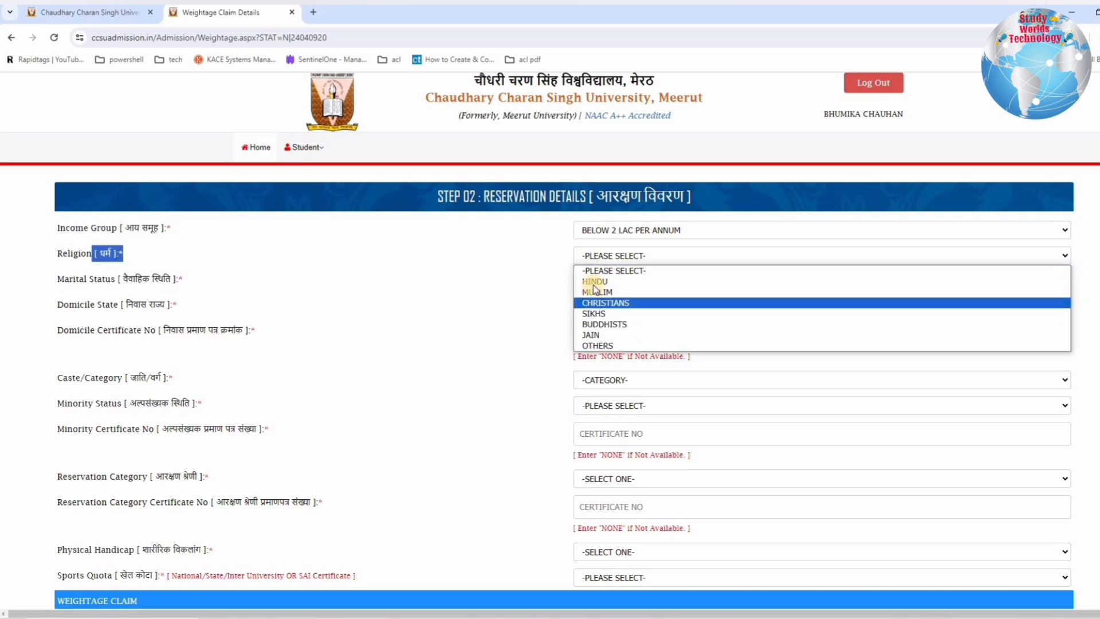
{"action": "left_click", "coordinate": [594, 282]}
Set the marital status to UNMARRIED and the domicile state to UTTARAKHAND
{"action": "left_click_drag", "start_coordinate": [61, 278], "coordinate": [205, 278]}
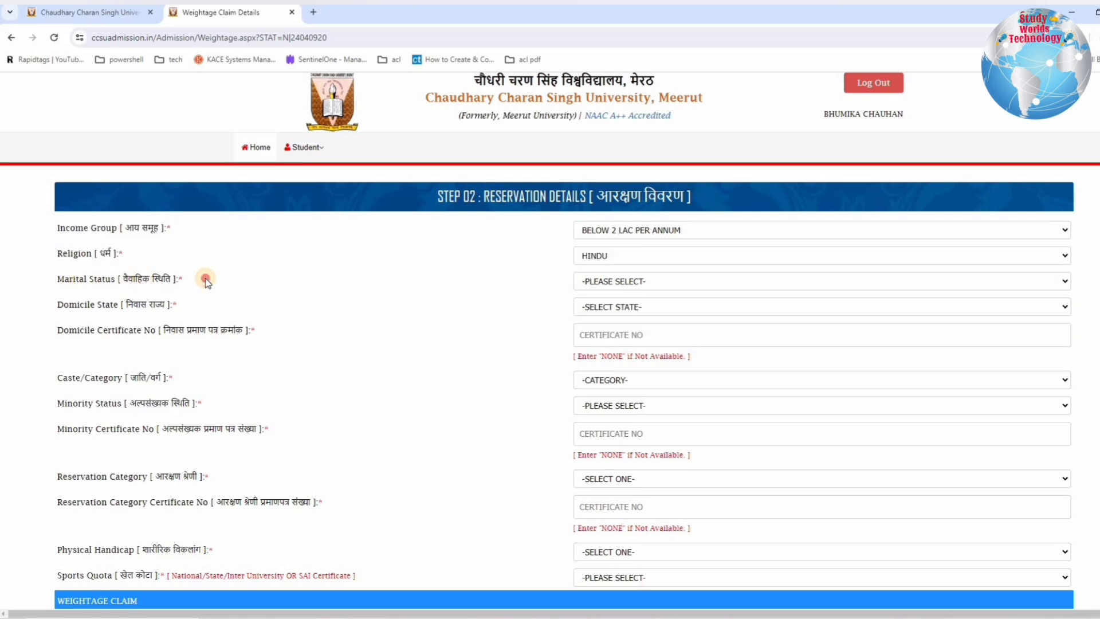
{"action": "left_click", "coordinate": [597, 281]}
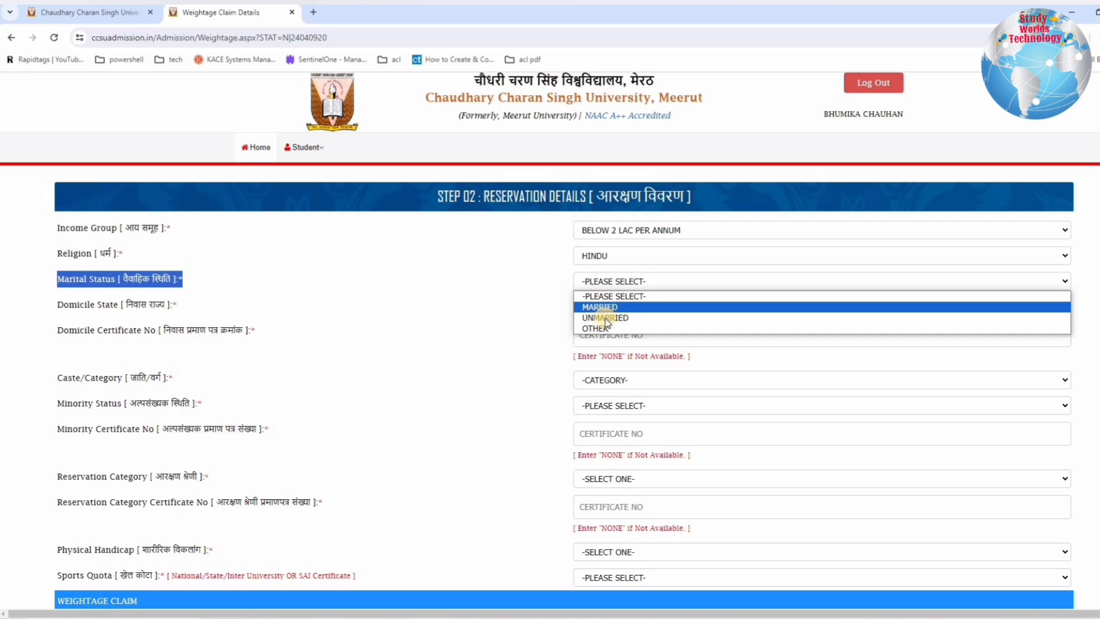
{"action": "left_click", "coordinate": [602, 317]}
{"action": "left_click_drag", "start_coordinate": [63, 304], "coordinate": [617, 310]}
{"action": "left_click", "coordinate": [617, 310]}
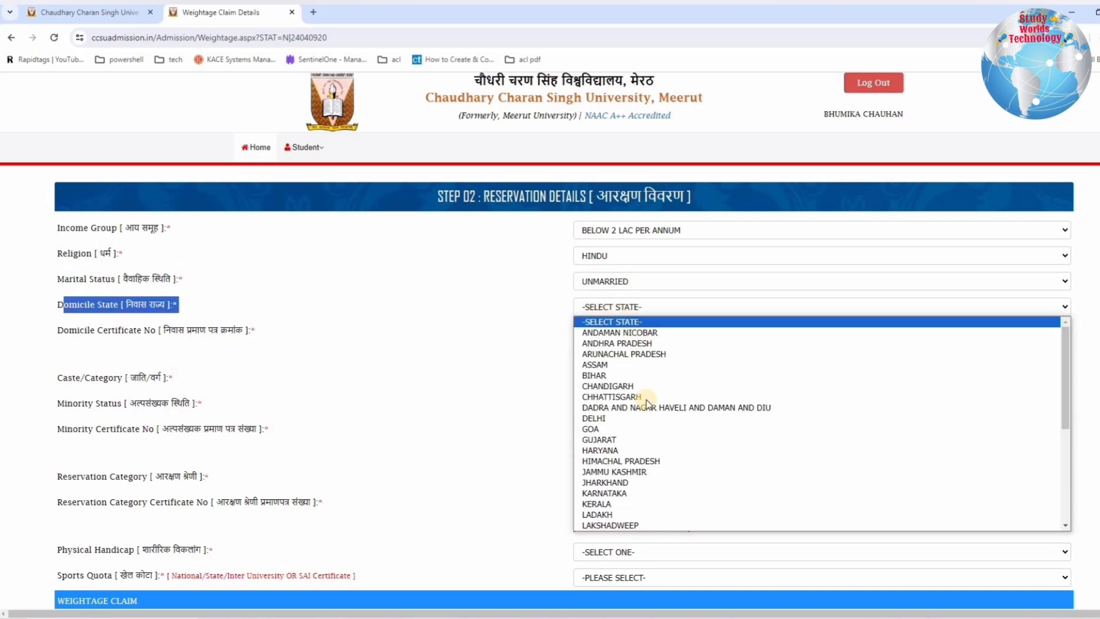
{"action": "scroll", "coordinate": [622, 510], "scroll_direction": "down", "scroll_amount": 4}
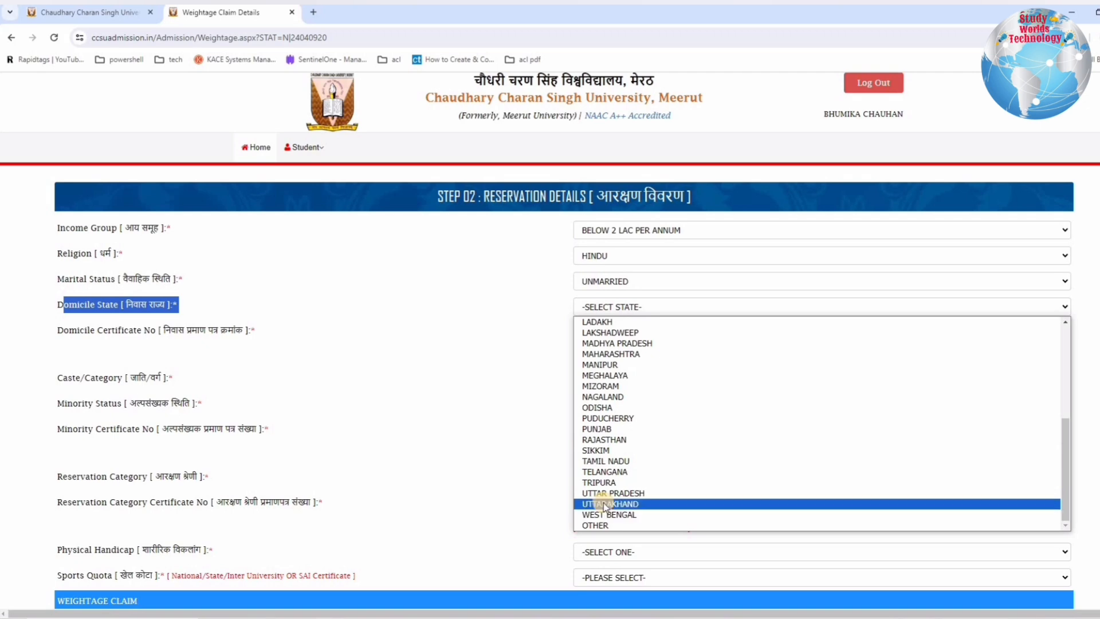
{"action": "left_click", "coordinate": [605, 505]}
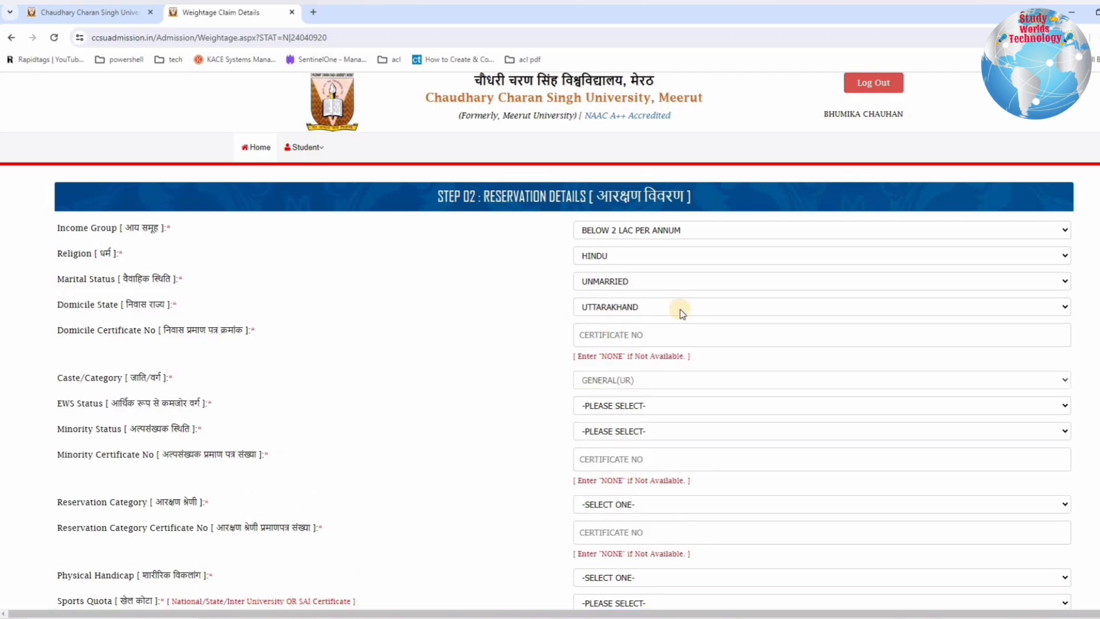
Enter NONE as the domicile certificate number and set the caste/category to GENERAL(UR)
{"action": "left_click_drag", "start_coordinate": [80, 330], "coordinate": [138, 331]}
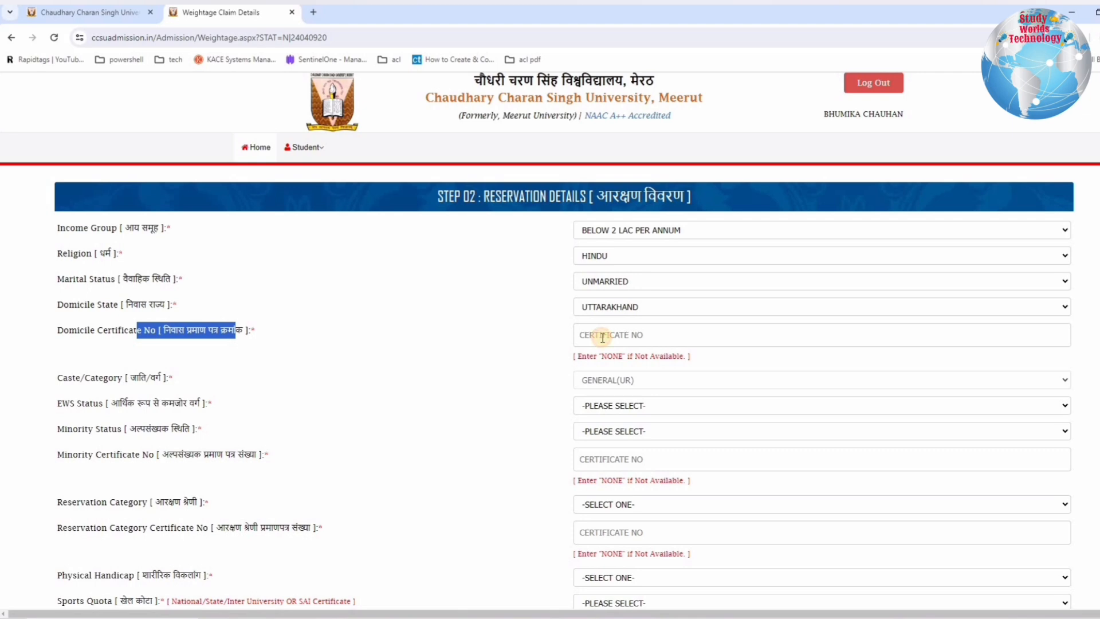
{"action": "left_click", "coordinate": [602, 337]}
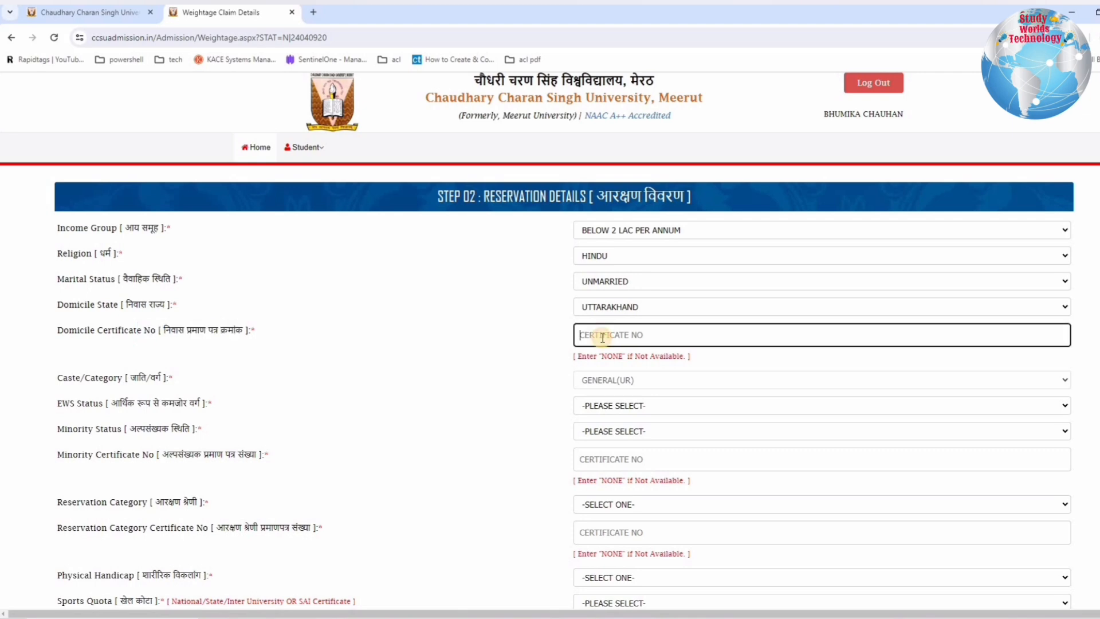
{"action": "type", "text": "NONE"}
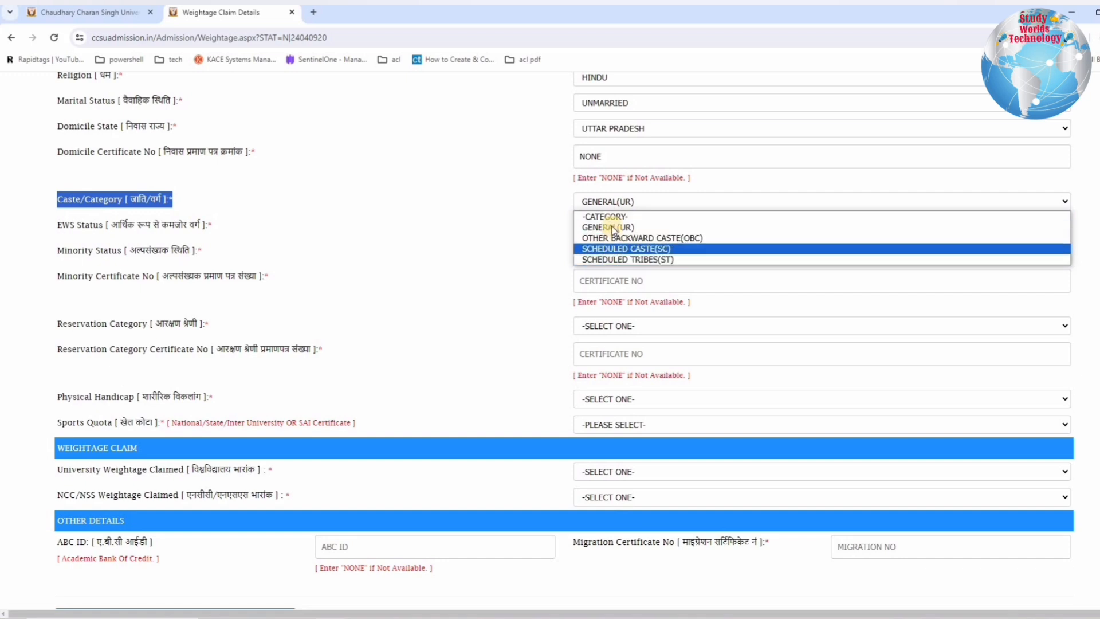
{"action": "left_click", "coordinate": [612, 227]}
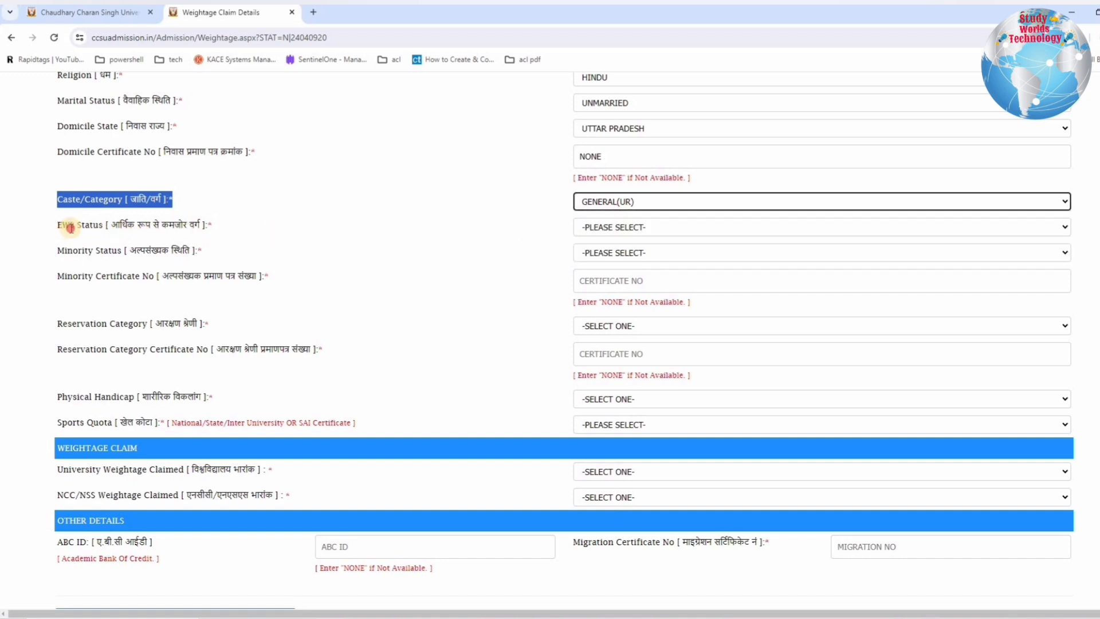
Set both the EWS status and the minority status to NO
{"action": "triple_click", "coordinate": [289, 231]}
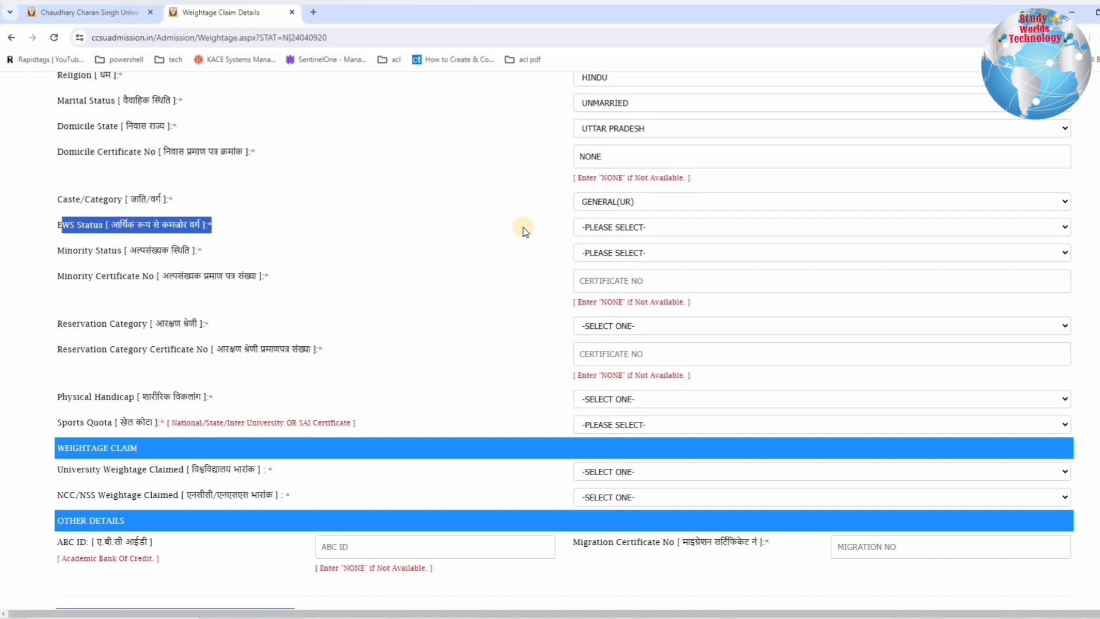
{"action": "left_click", "coordinate": [592, 229]}
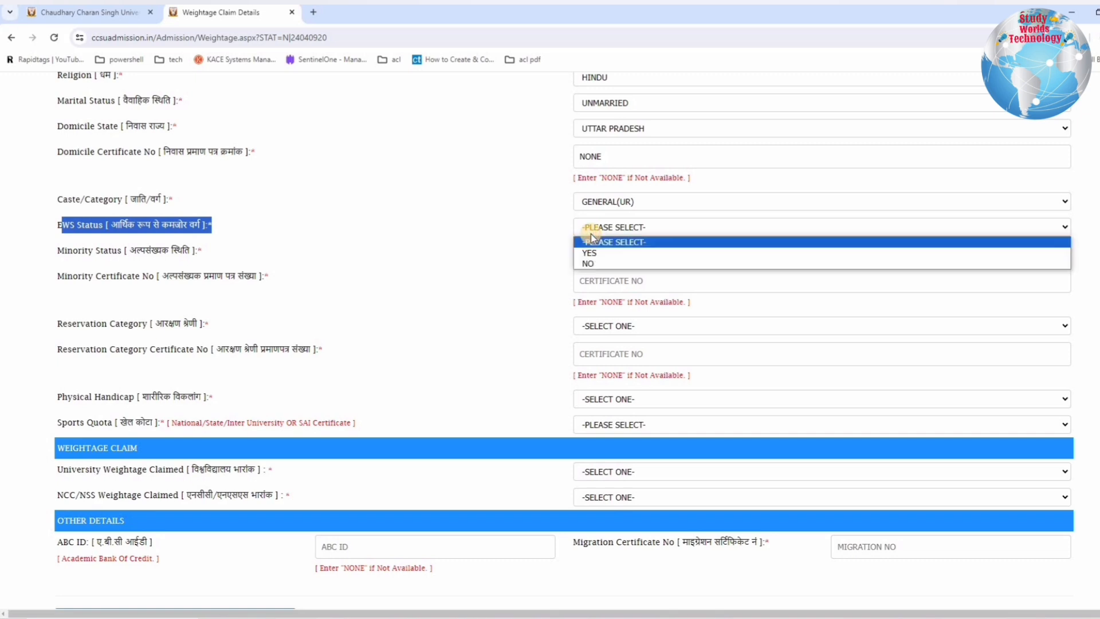
{"action": "left_click", "coordinate": [593, 264]}
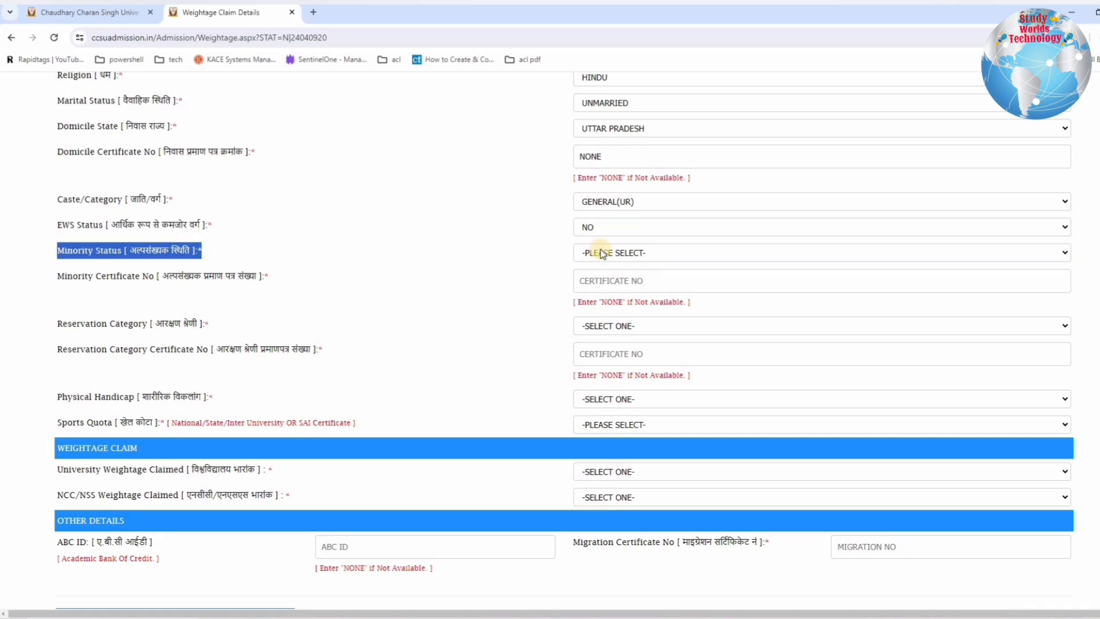
{"action": "left_click", "coordinate": [603, 254]}
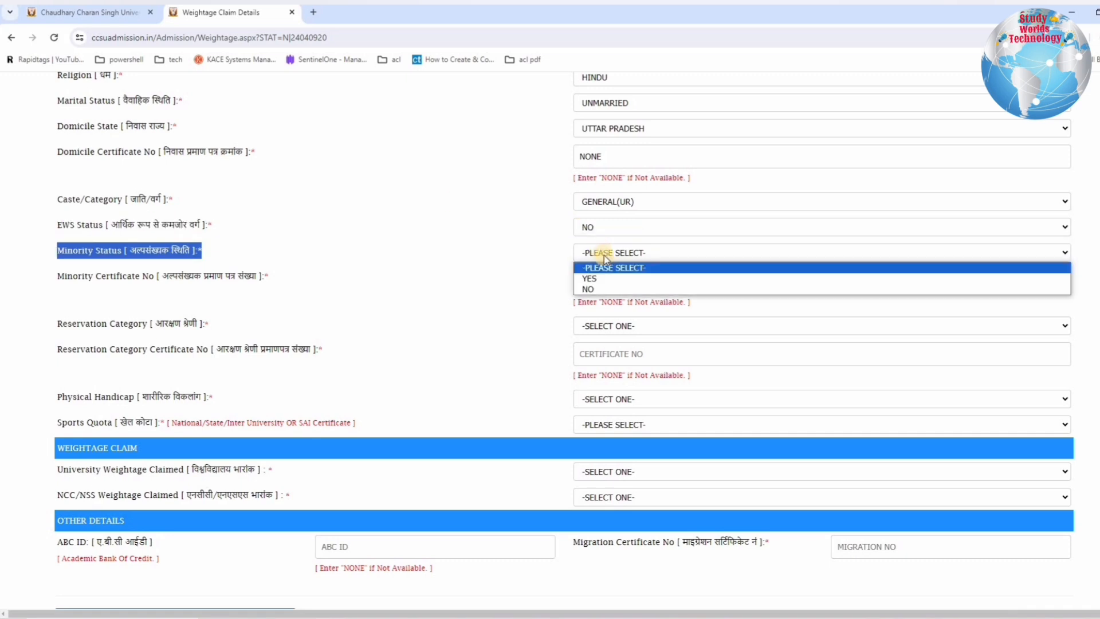
{"action": "left_click", "coordinate": [600, 288]}
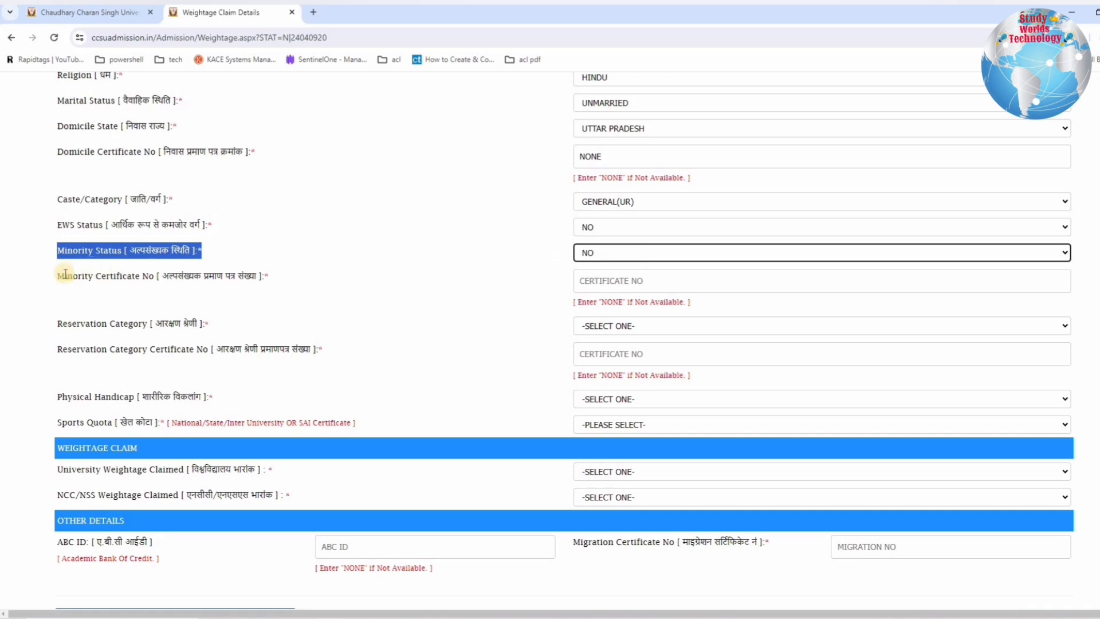
Enter NONE as the minority certificate number
{"action": "left_click_drag", "start_coordinate": [208, 274], "coordinate": [631, 281]}
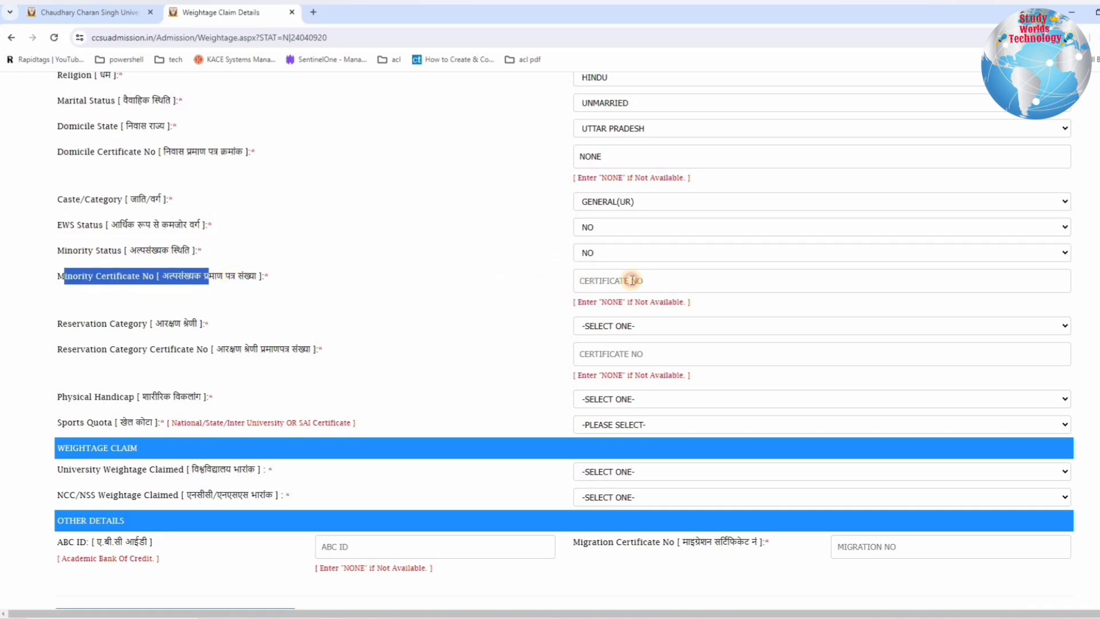
{"action": "left_click", "coordinate": [632, 280]}
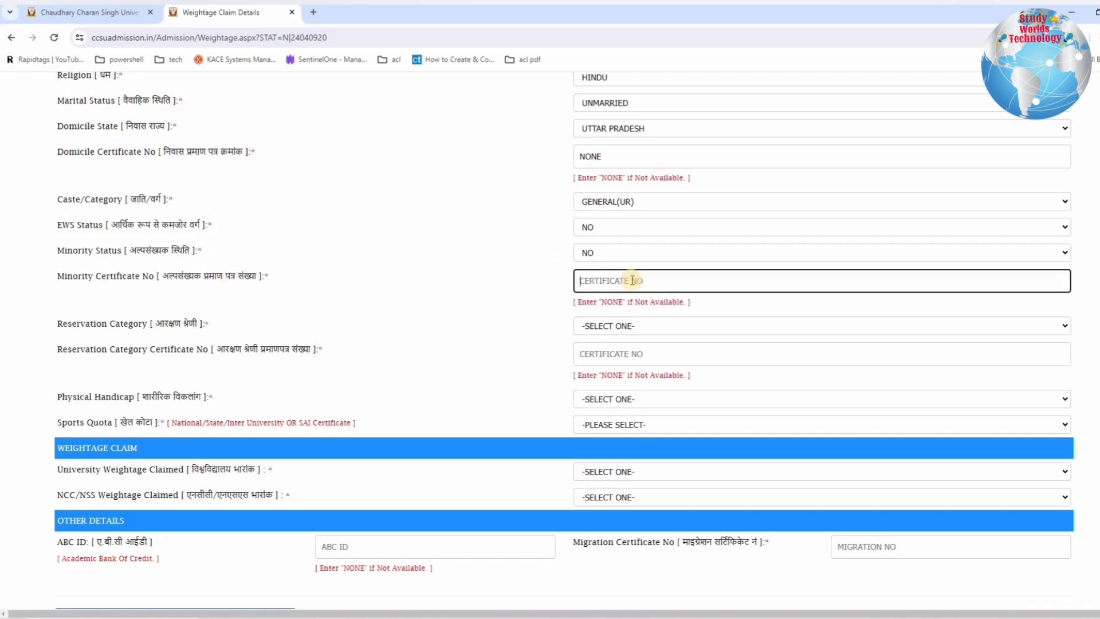
{"action": "type", "text": "NONE"}
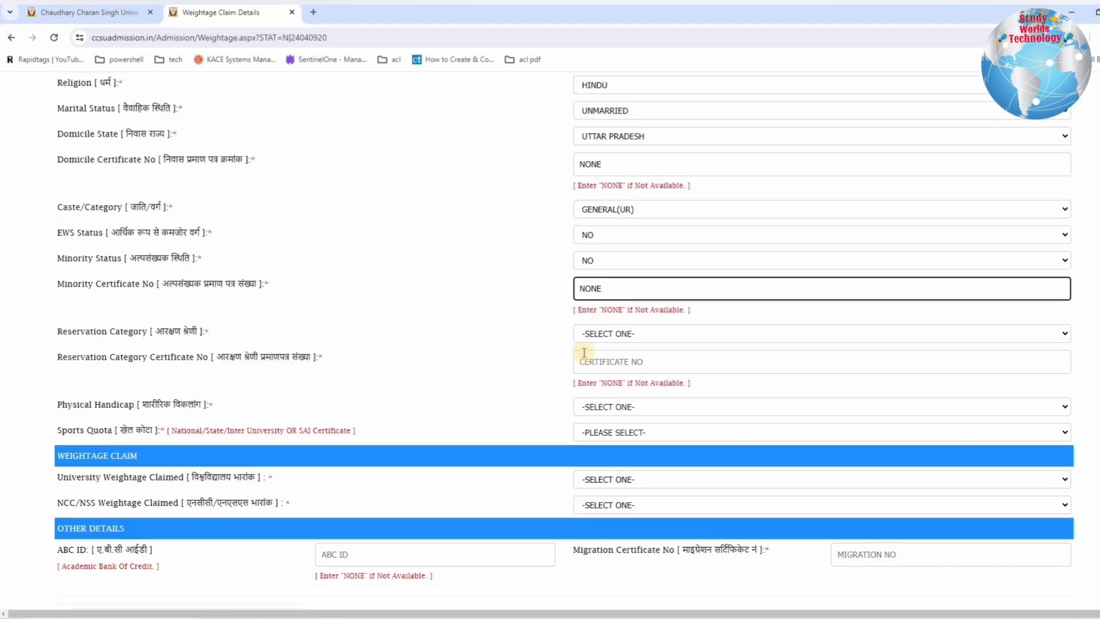
Set the reservation category to NONE and enter NONE as the reservation category certificate number
{"action": "scroll", "coordinate": [582, 353], "scroll_direction": "up", "scroll_amount": 1}
{"action": "scroll", "coordinate": [493, 298], "scroll_direction": "down", "scroll_amount": 2}
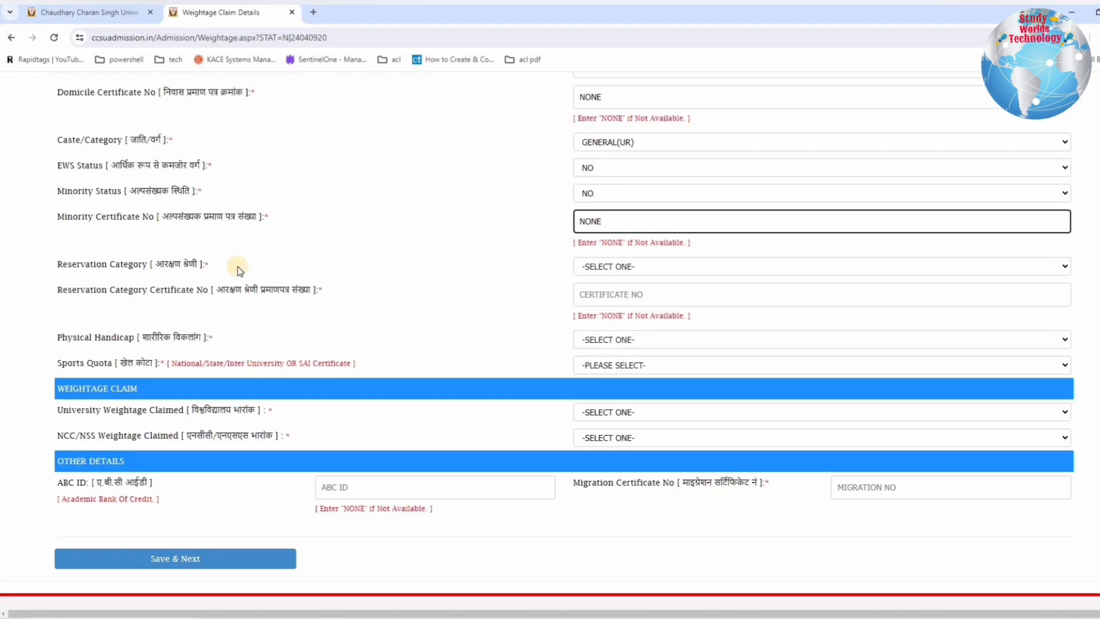
{"action": "left_click_drag", "start_coordinate": [66, 264], "coordinate": [71, 265]}
{"action": "left_click_drag", "start_coordinate": [326, 270], "coordinate": [715, 272]}
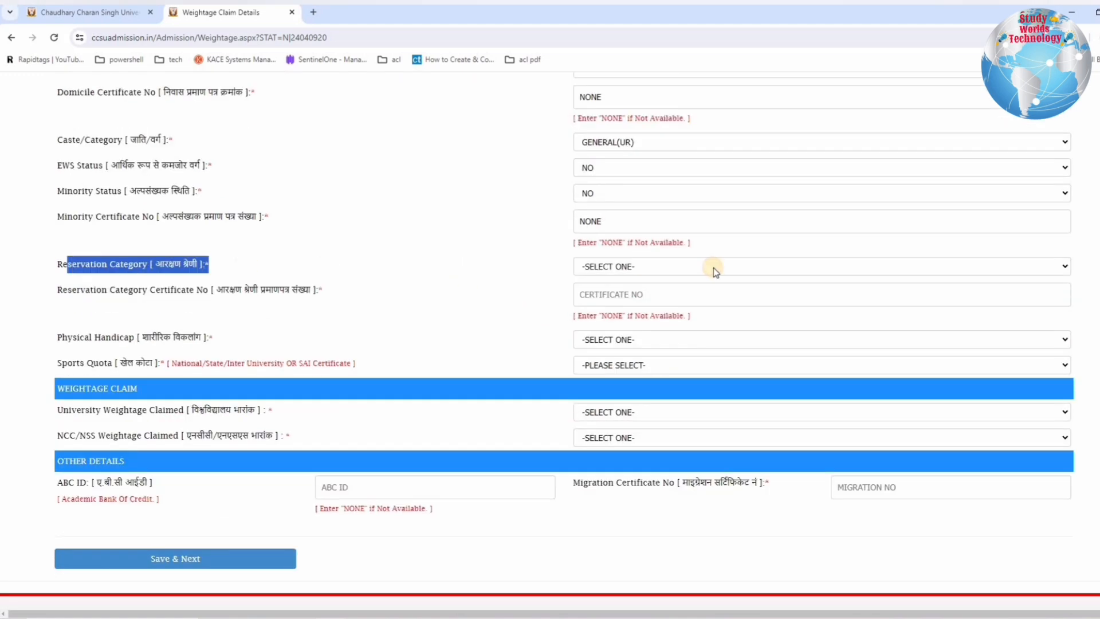
{"action": "left_click", "coordinate": [715, 268]}
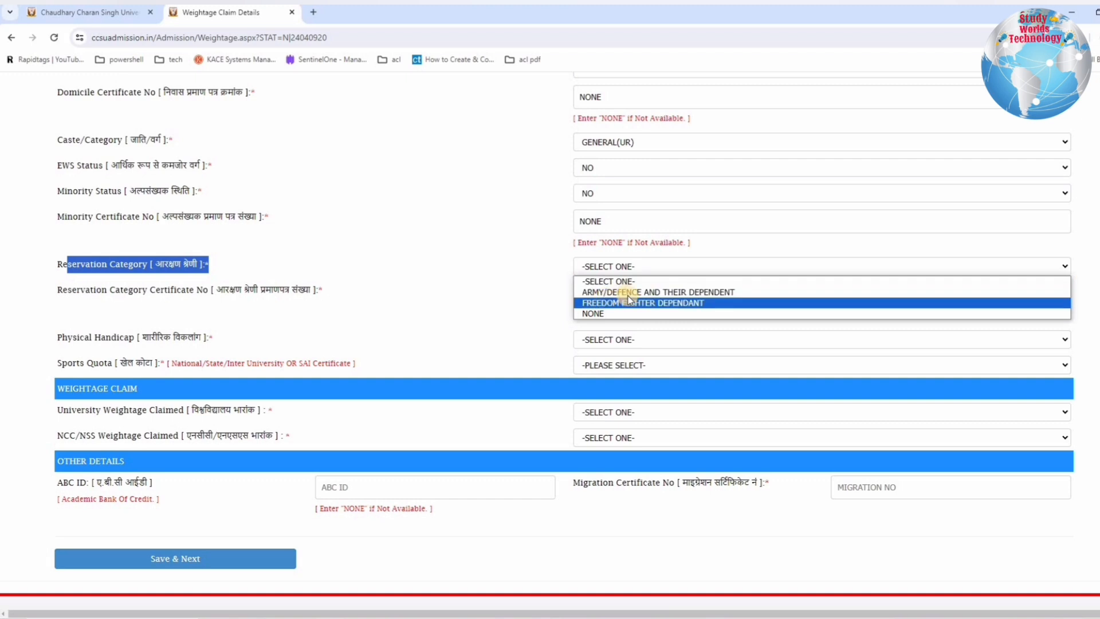
{"action": "left_click", "coordinate": [596, 314]}
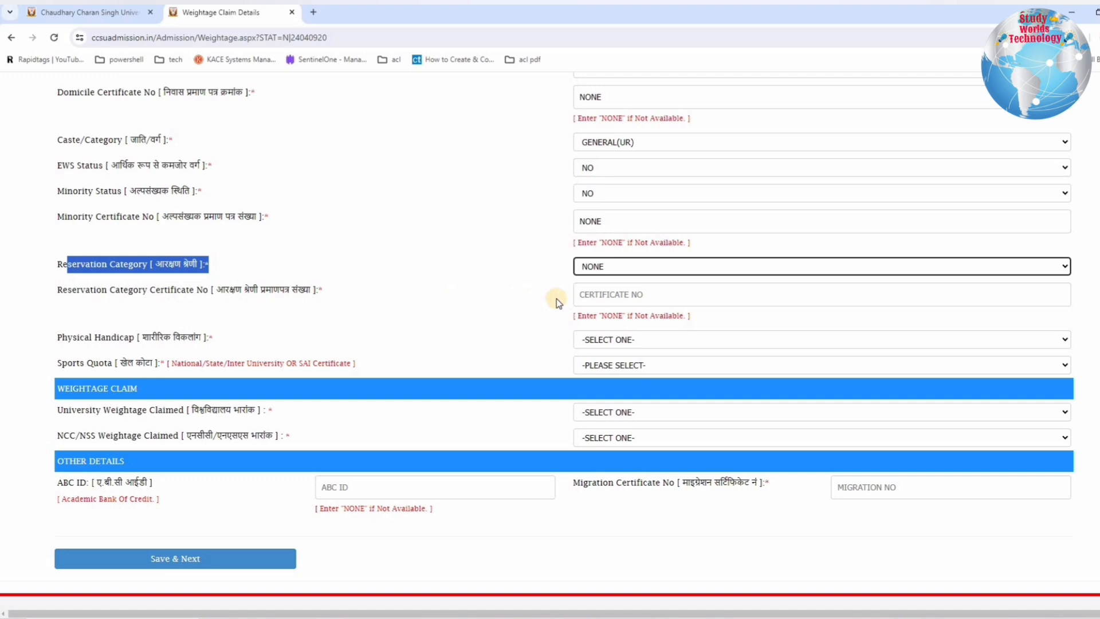
{"action": "left_click", "coordinate": [593, 295]}
{"action": "type", "text": "N"}
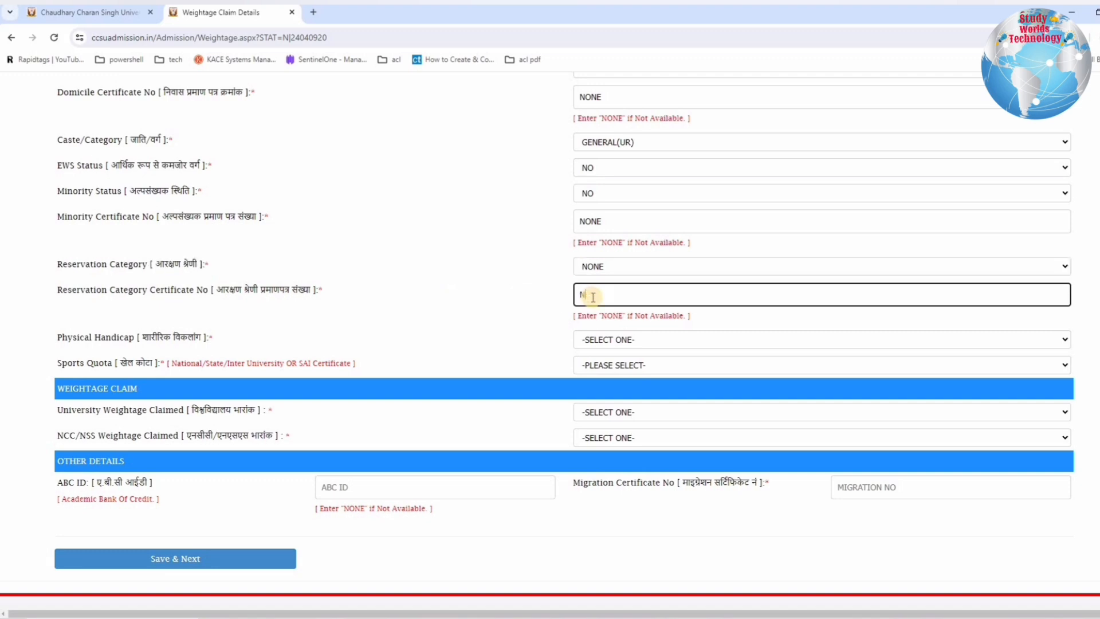
{"action": "type", "text": "ONE"}
{"action": "left_click", "coordinate": [484, 307]}
Set the physical handicap field to NONE and the sports quota to NO
{"action": "left_click_drag", "start_coordinate": [61, 340], "coordinate": [701, 344]}
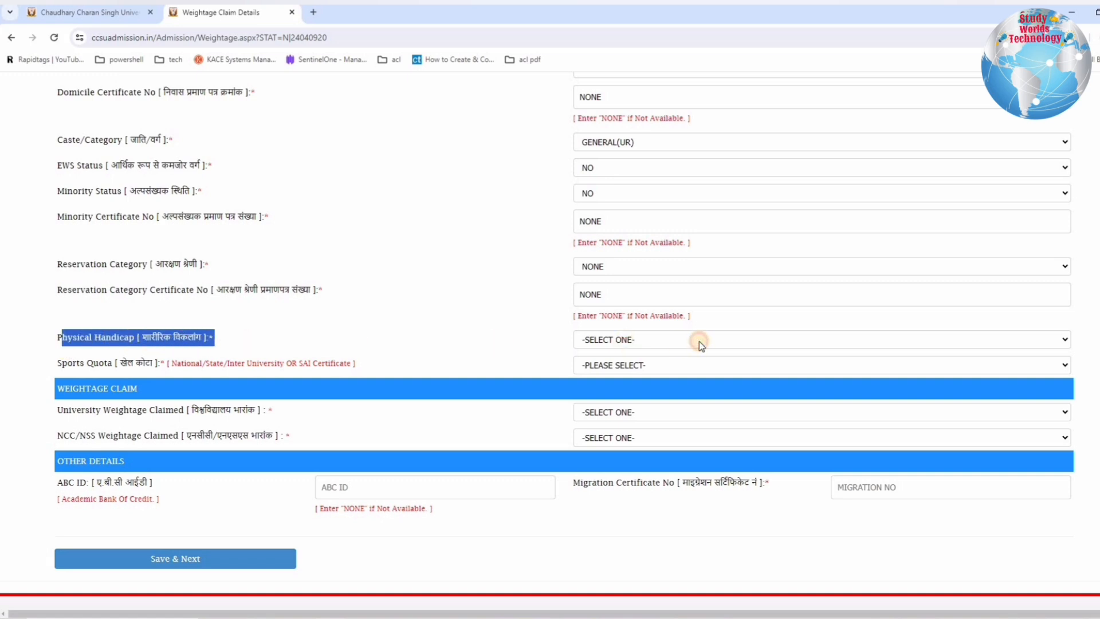
{"action": "left_click", "coordinate": [700, 341]}
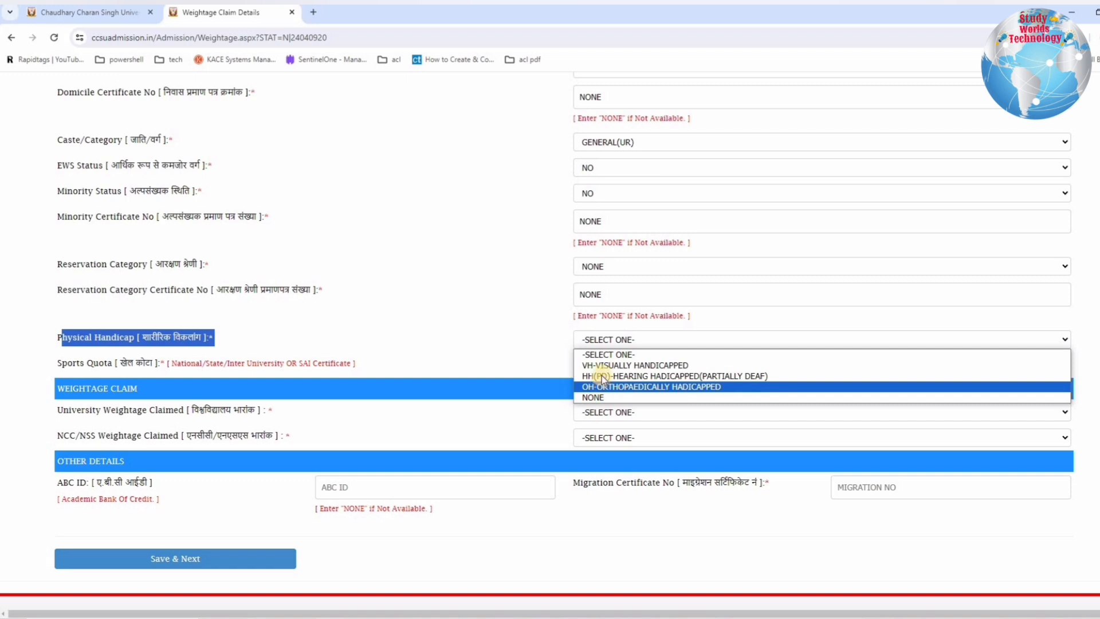
{"action": "left_click", "coordinate": [593, 397]}
{"action": "left_click_drag", "start_coordinate": [73, 364], "coordinate": [608, 367]}
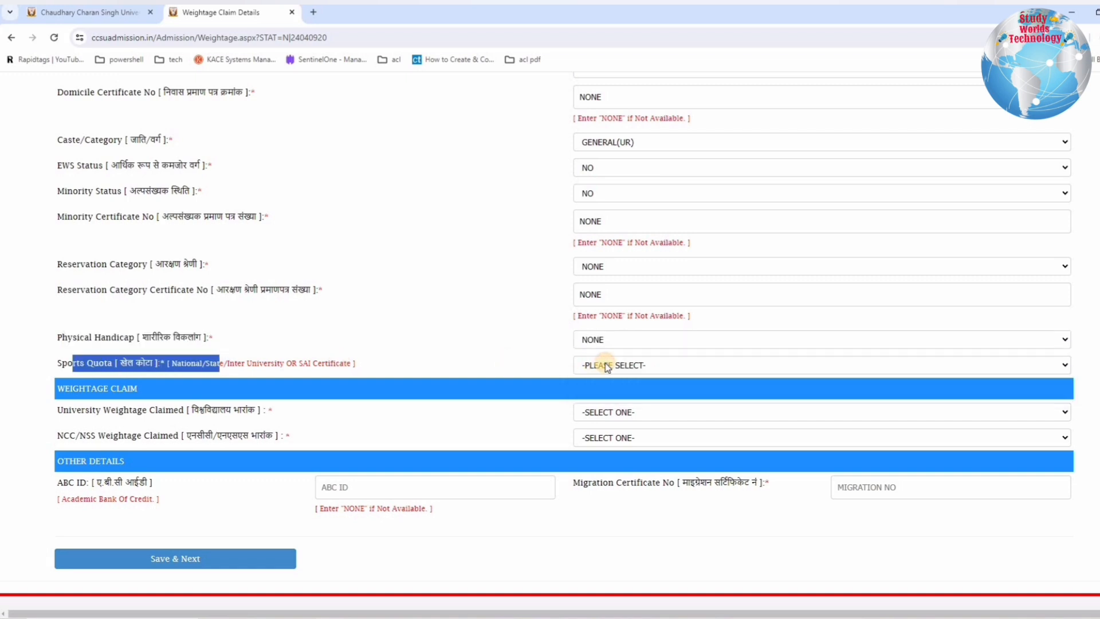
{"action": "left_click", "coordinate": [607, 367]}
{"action": "left_click", "coordinate": [592, 395]}
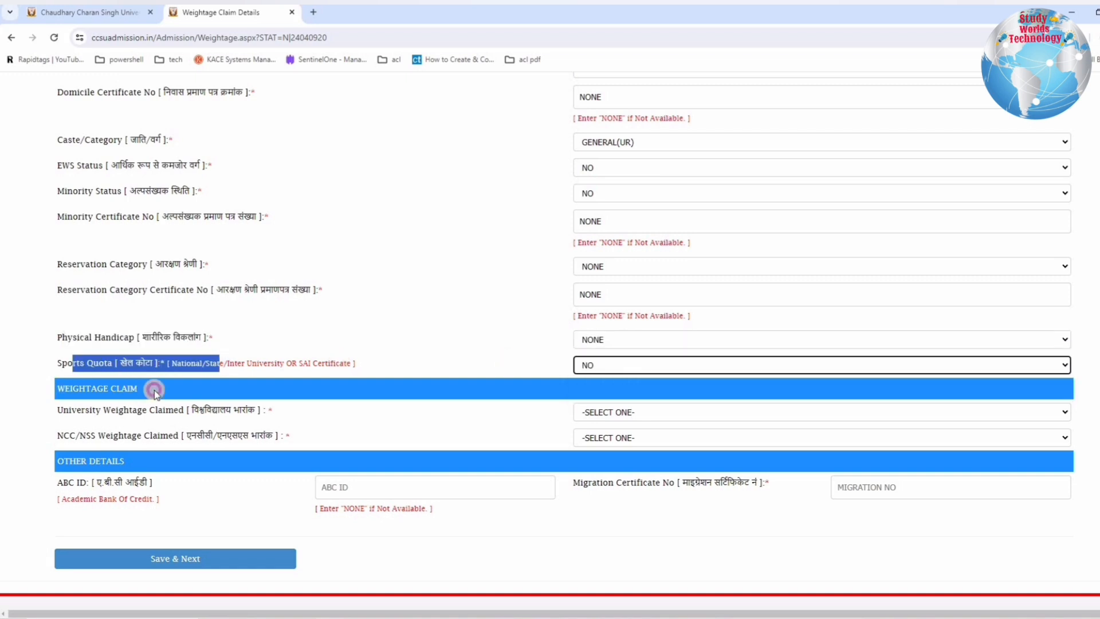
Set the university weightage claimed to NONE in the weightage claim section
{"action": "left_click_drag", "start_coordinate": [65, 390], "coordinate": [155, 390]}
{"action": "left_click_drag", "start_coordinate": [63, 413], "coordinate": [609, 417]}
{"action": "left_click", "coordinate": [610, 415]}
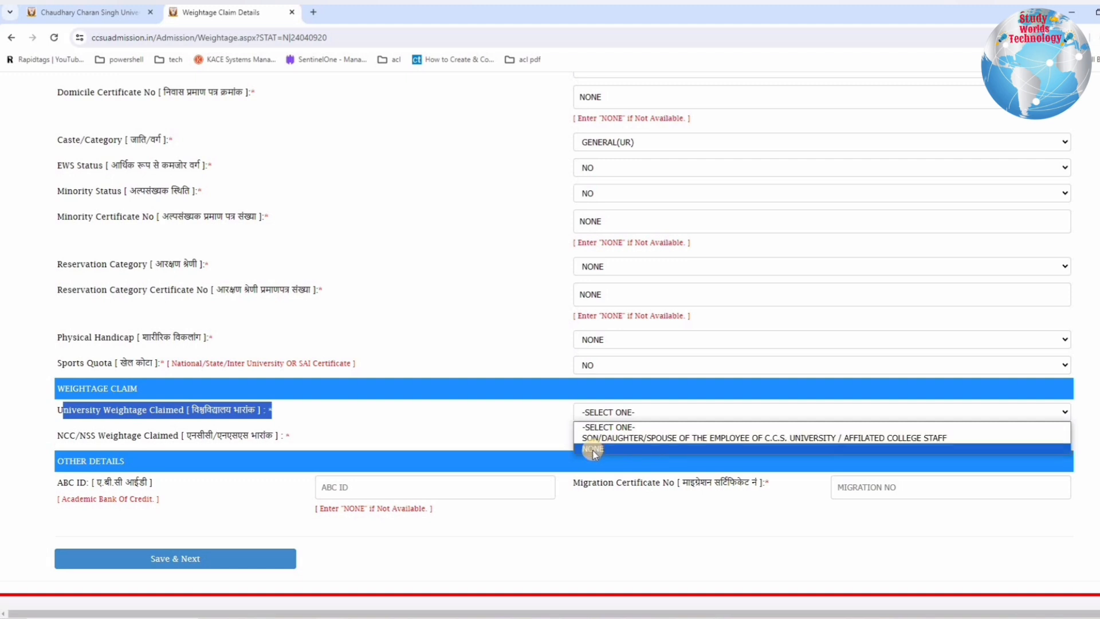
{"action": "left_click", "coordinate": [594, 451]}
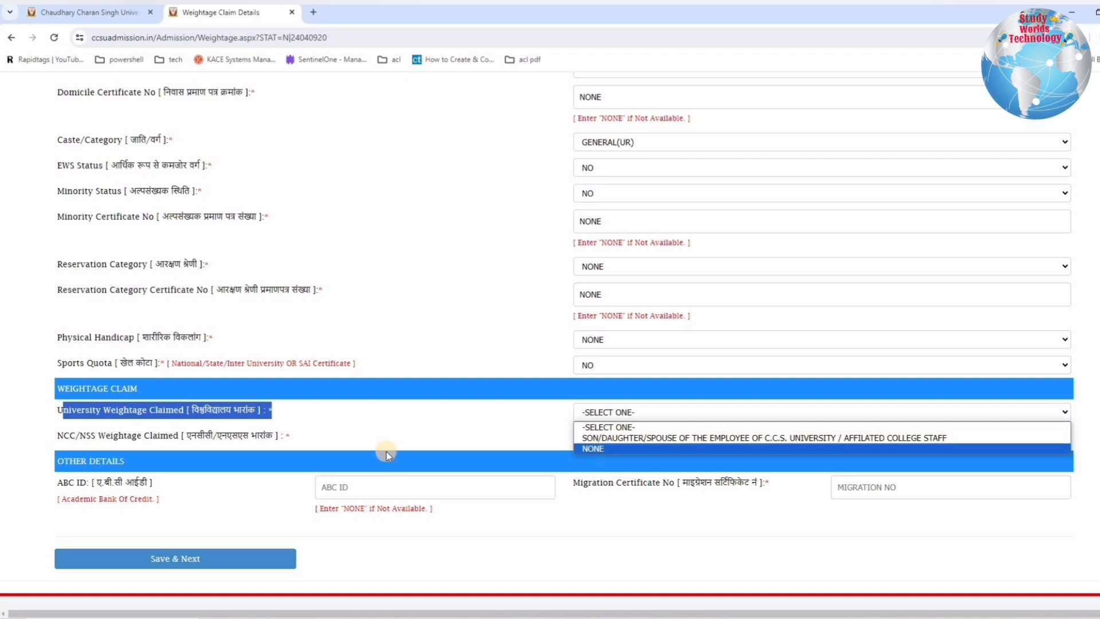
Set the NCC/NSS weightage claimed to NONE in the weightage claim section
{"action": "left_click_drag", "start_coordinate": [58, 437], "coordinate": [191, 439]}
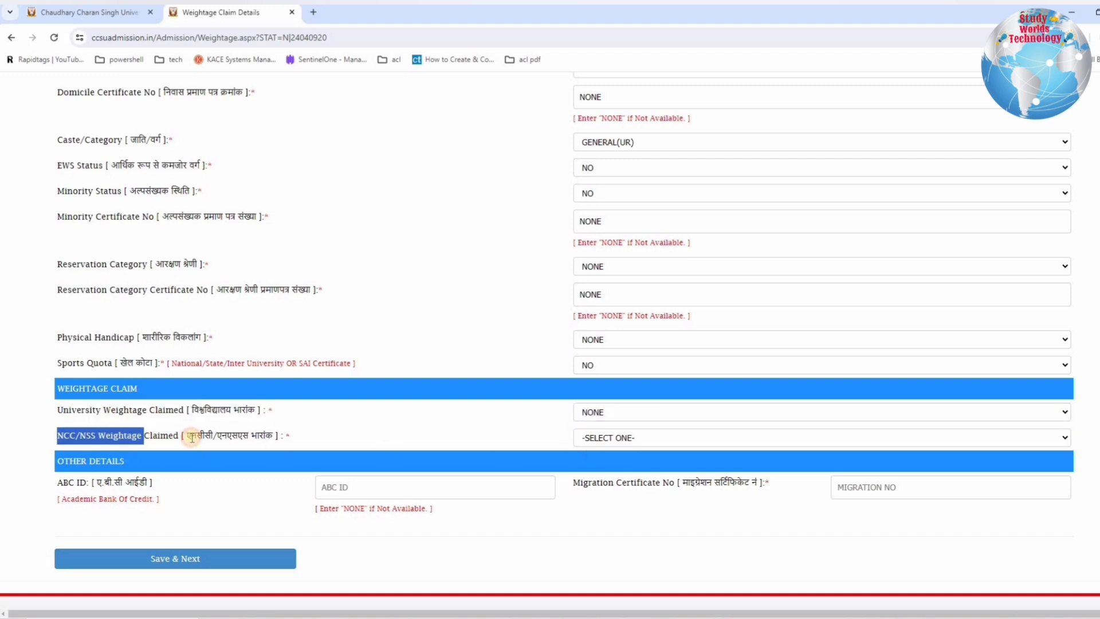
{"action": "left_click", "coordinate": [641, 445]}
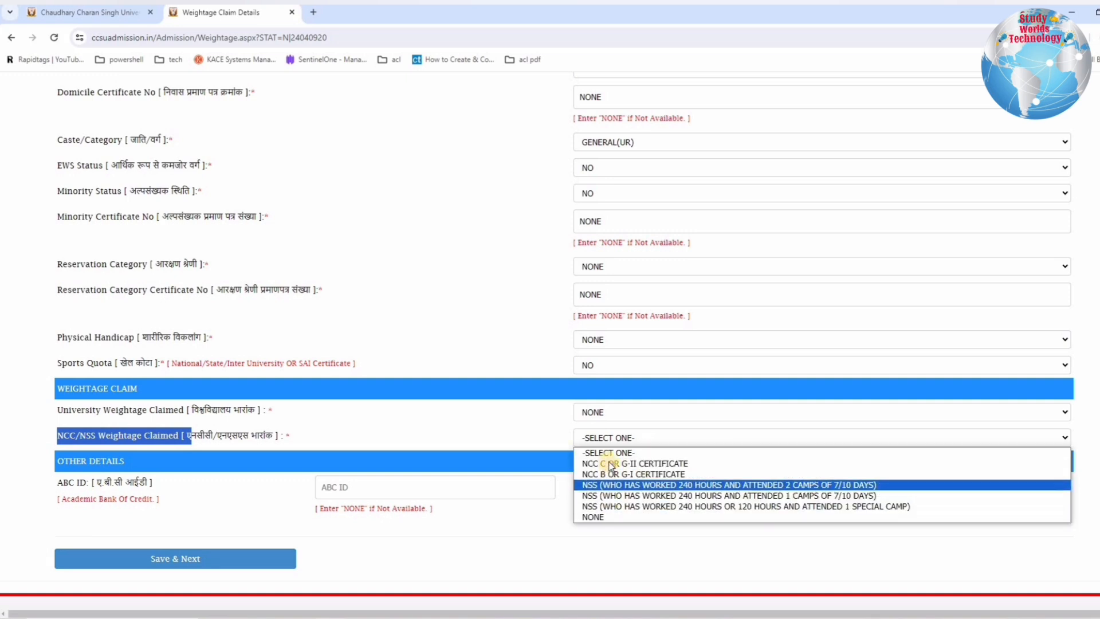
{"action": "left_click", "coordinate": [596, 517]}
Enter NONE as the ABC ID and NA as the migration certificate number
{"action": "left_click_drag", "start_coordinate": [68, 483], "coordinate": [165, 483]}
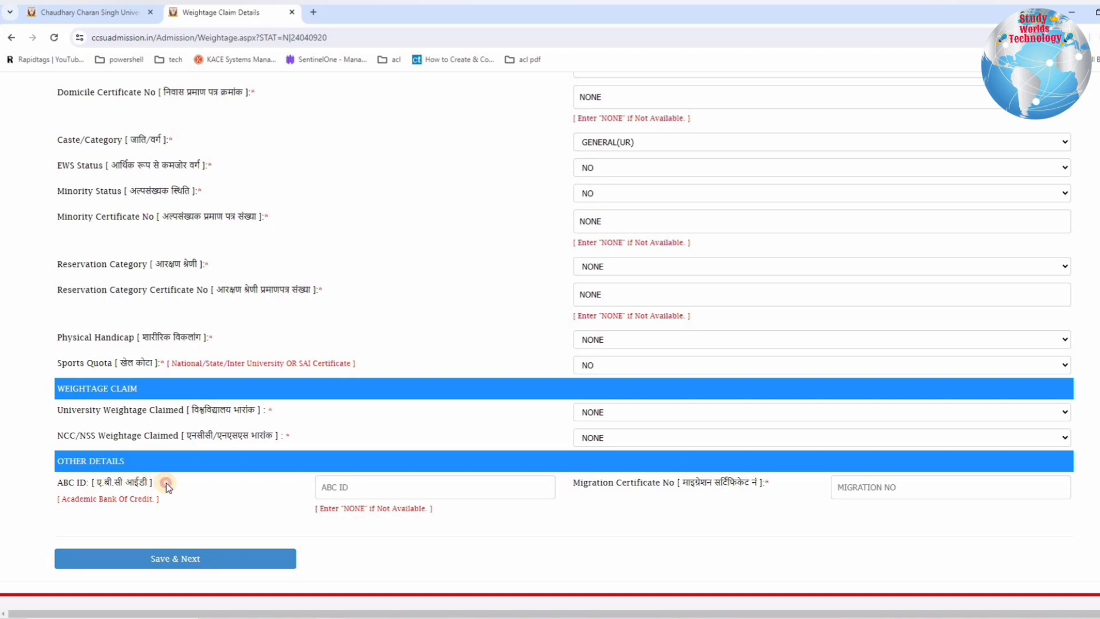
{"action": "left_click", "coordinate": [364, 490]}
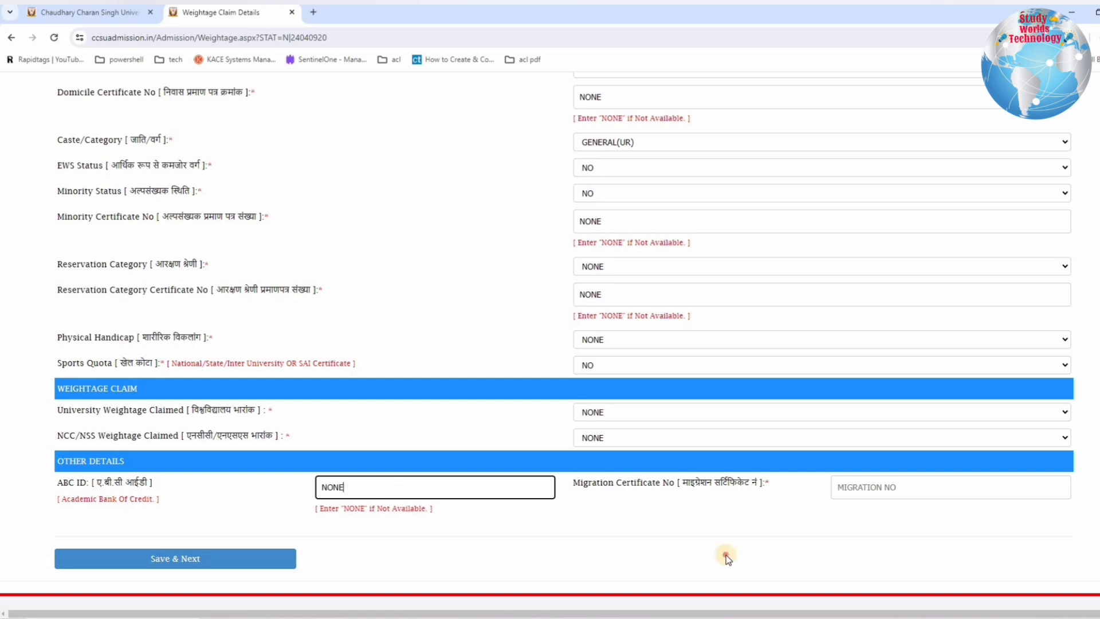
{"action": "left_click", "coordinate": [605, 486]}
{"action": "left_click_drag", "start_coordinate": [756, 483], "coordinate": [765, 483]}
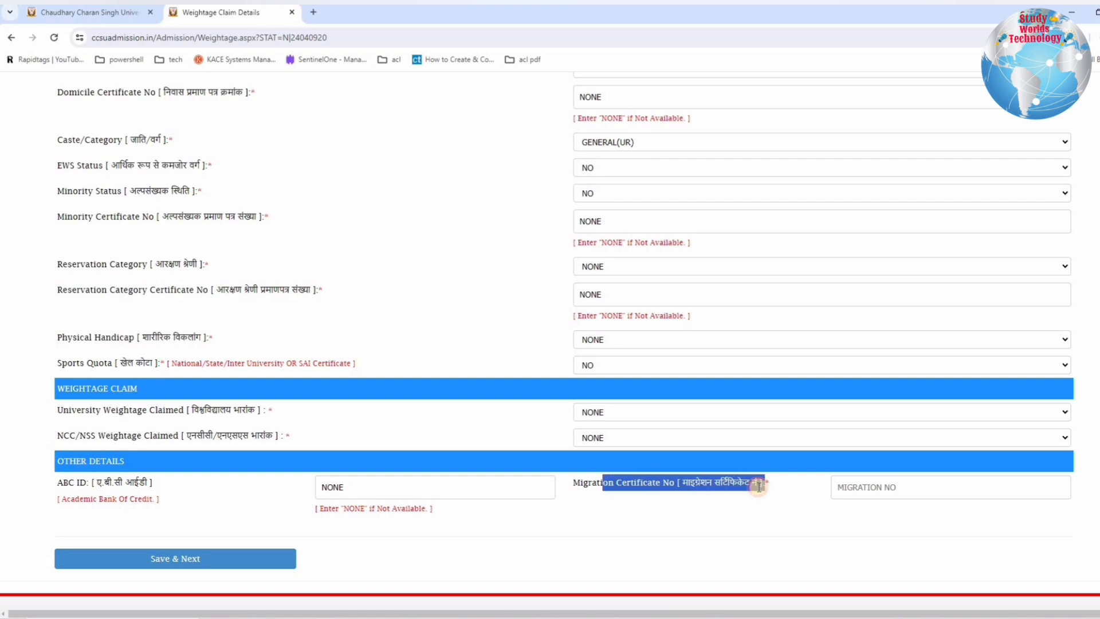
{"action": "left_click", "coordinate": [891, 487]}
{"action": "type", "text": "NA"}
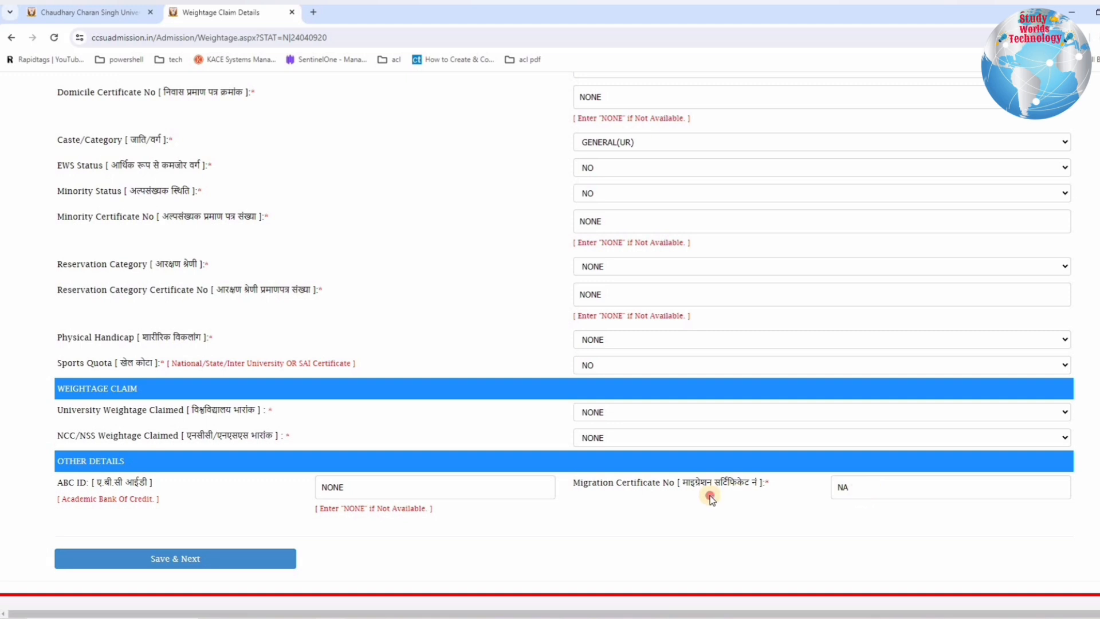
Check the migration certificate entry, then save the reservation and weightage details and continue to the qualification details
{"action": "left_click_drag", "start_coordinate": [783, 498], "coordinate": [762, 484]}
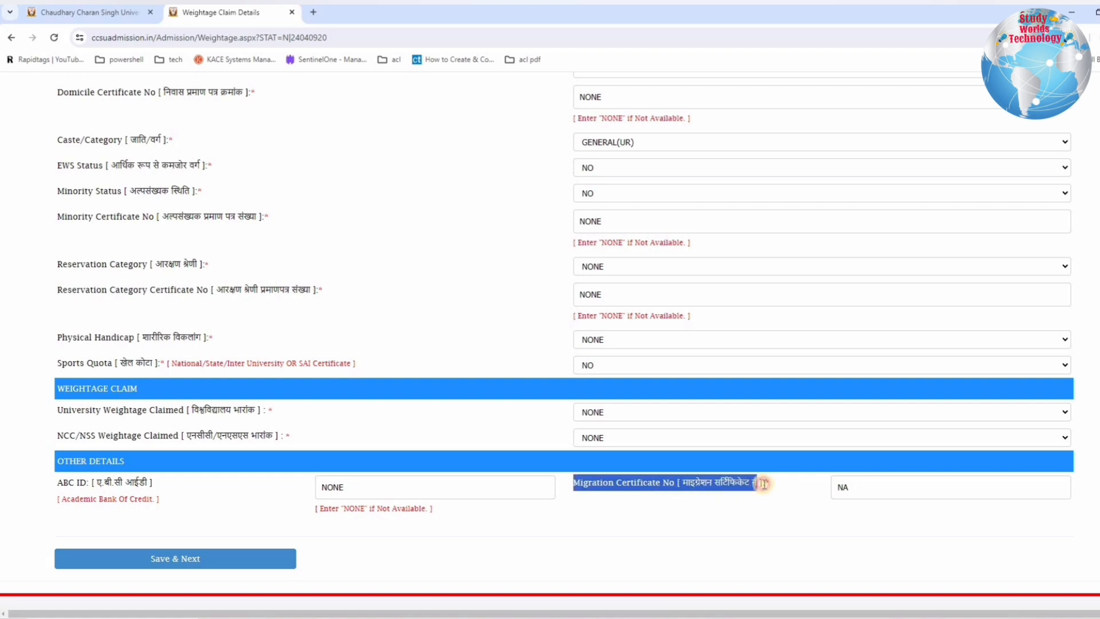
{"action": "left_click", "coordinate": [854, 485]}
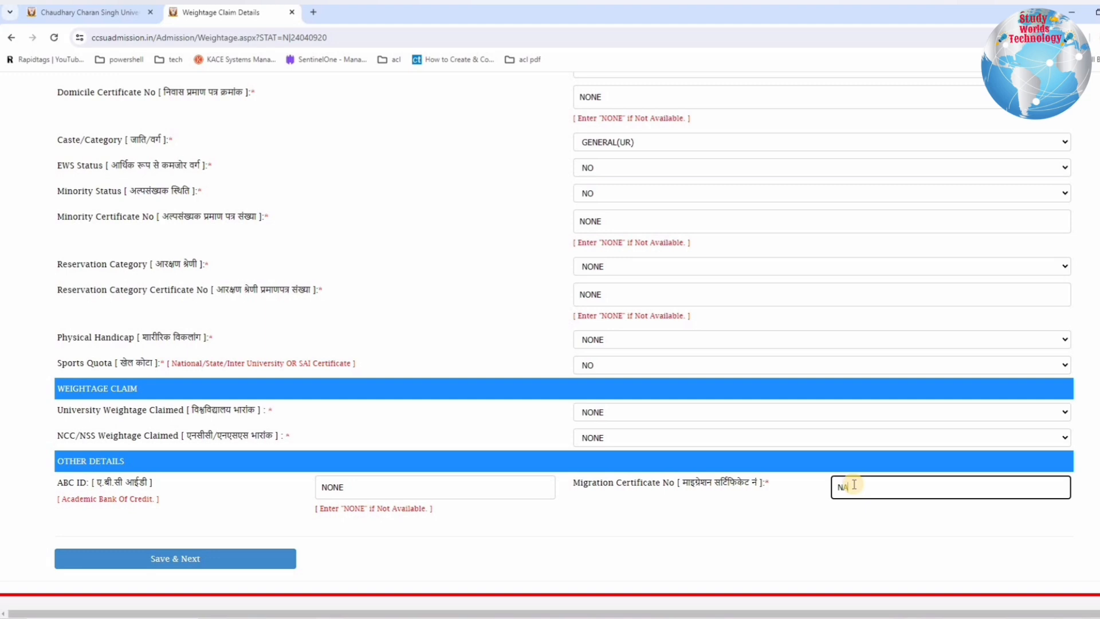
{"action": "left_click", "coordinate": [196, 566]}
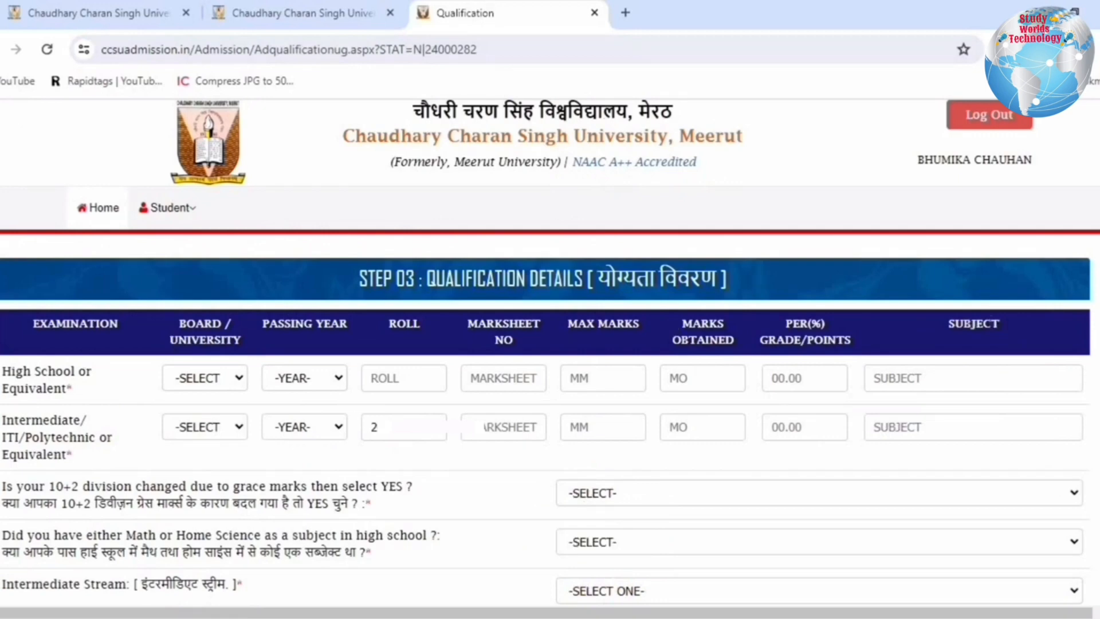
Set the High School board to Central Board of Secondary Edu., Preet Vihar, Delhi
{"action": "left_click_drag", "start_coordinate": [3, 372], "coordinate": [81, 398]}
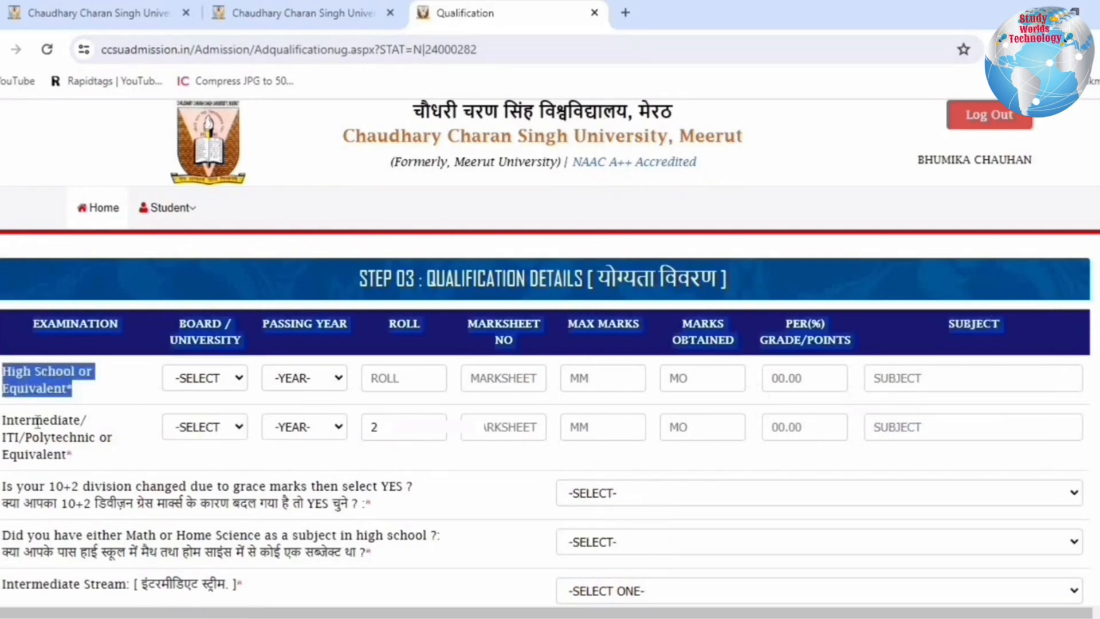
{"action": "left_click_drag", "start_coordinate": [4, 422], "coordinate": [82, 462]}
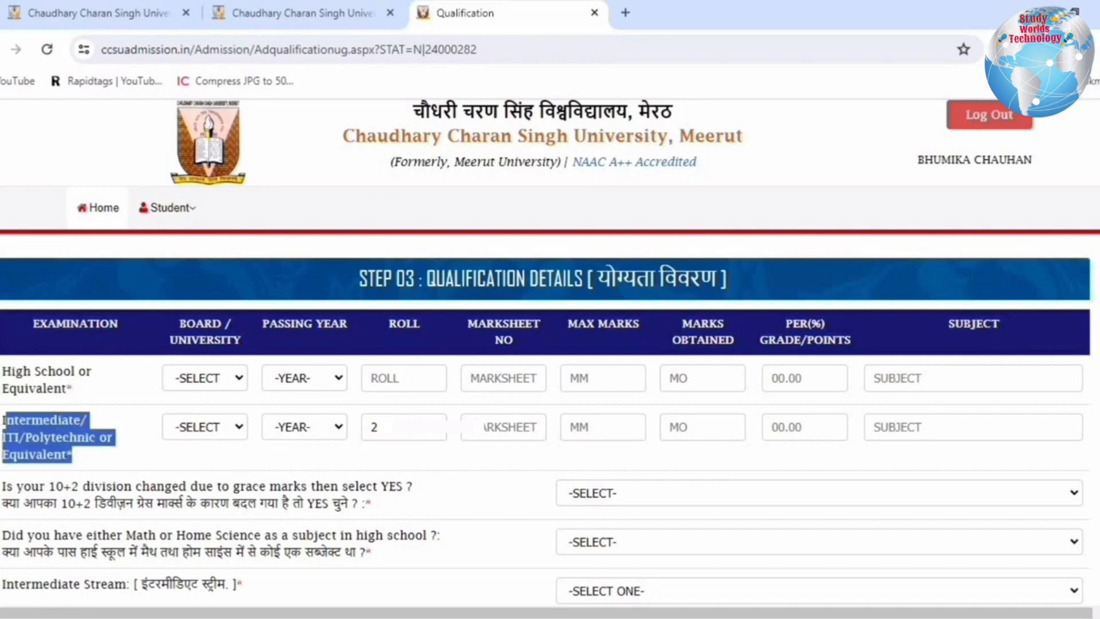
{"action": "left_click_drag", "start_coordinate": [25, 371], "coordinate": [170, 393]}
{"action": "left_click", "coordinate": [206, 387]}
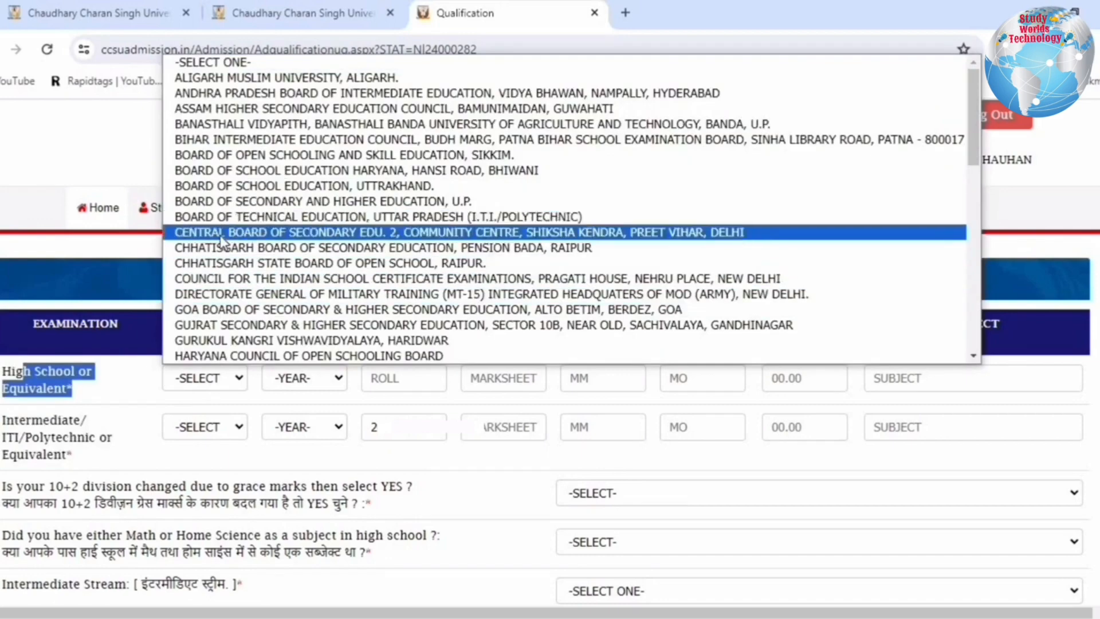
{"action": "left_click", "coordinate": [220, 233]}
{"action": "left_click", "coordinate": [216, 380]}
{"action": "scroll", "coordinate": [236, 312], "scroll_direction": "down", "scroll_amount": 12}
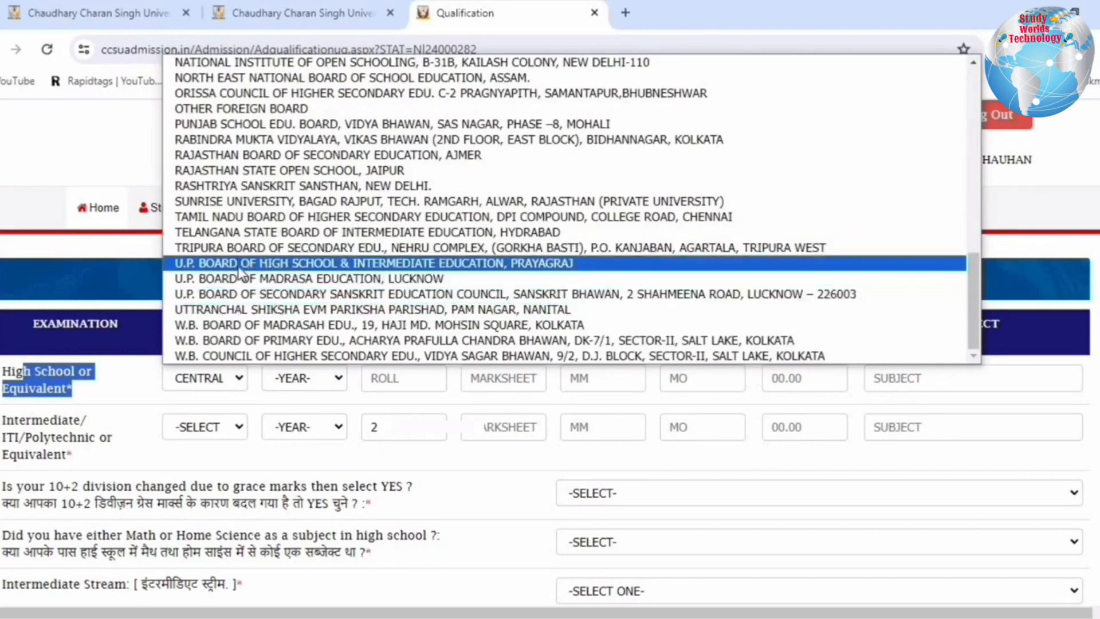
{"action": "scroll", "coordinate": [243, 236], "scroll_direction": "up", "scroll_amount": 15}
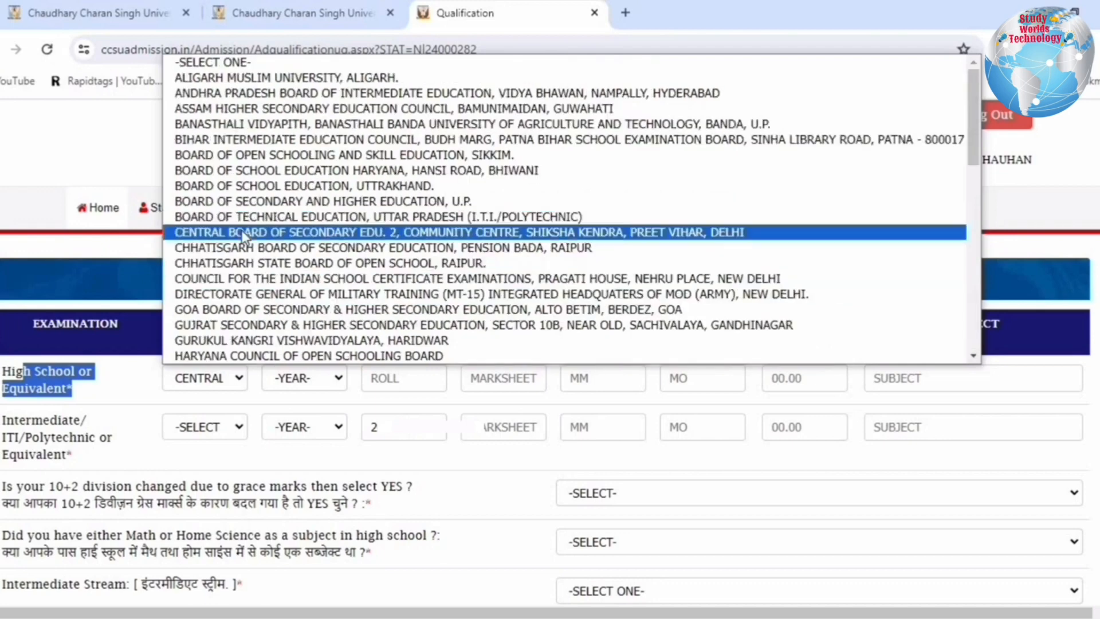
{"action": "left_click", "coordinate": [244, 236]}
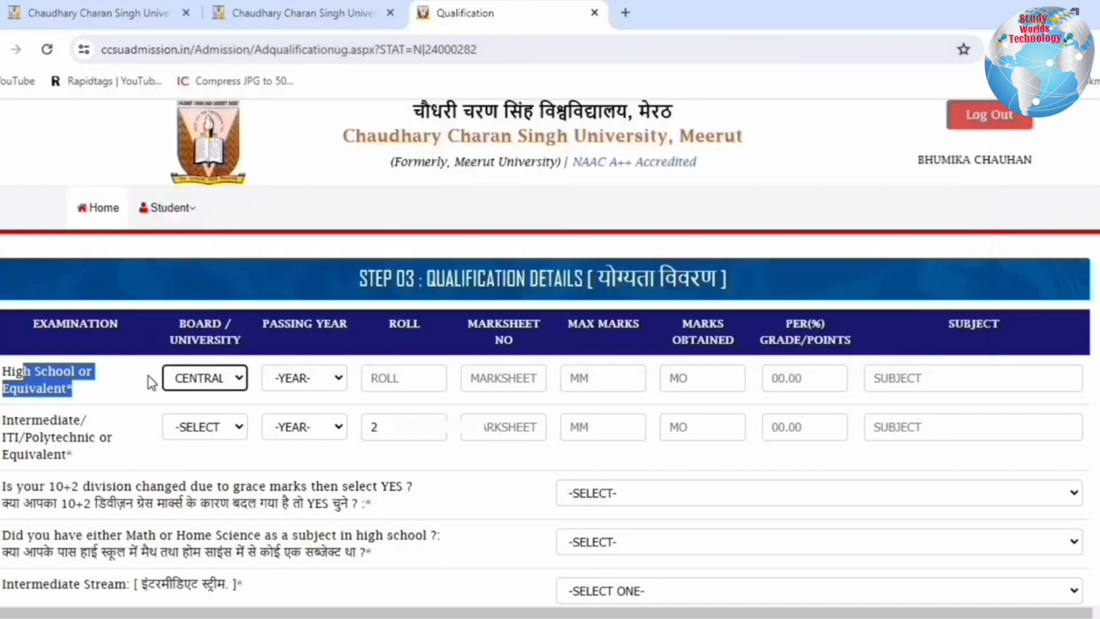
Set the High School passing year to 2021
{"action": "left_click", "coordinate": [306, 383]}
{"action": "scroll", "coordinate": [296, 286], "scroll_direction": "down", "scroll_amount": 15}
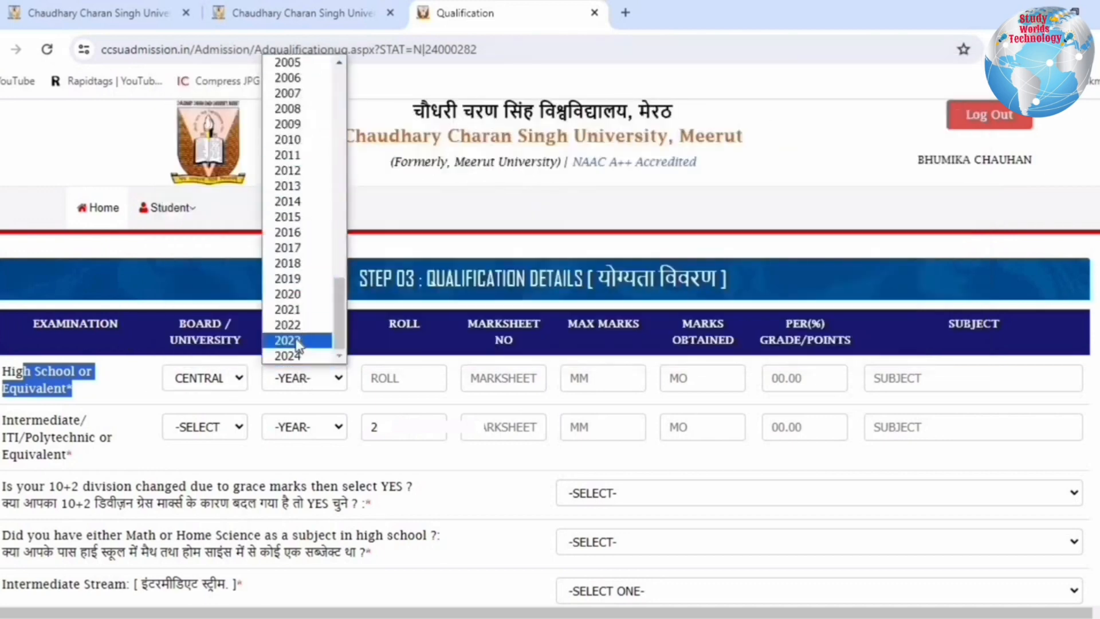
{"action": "left_click", "coordinate": [287, 309]}
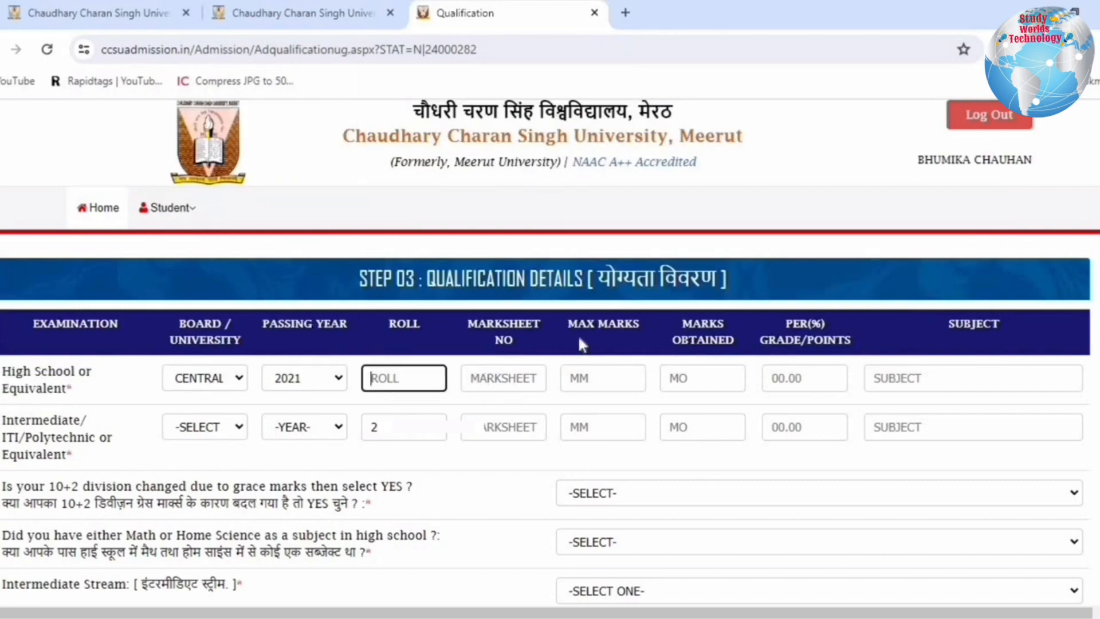
Enter 500 maximum and 320 obtained marks for High School, and fill in its subjects beginning with HINDI ENGLISH MATHS SCIENCE
{"action": "left_click", "coordinate": [584, 370]}
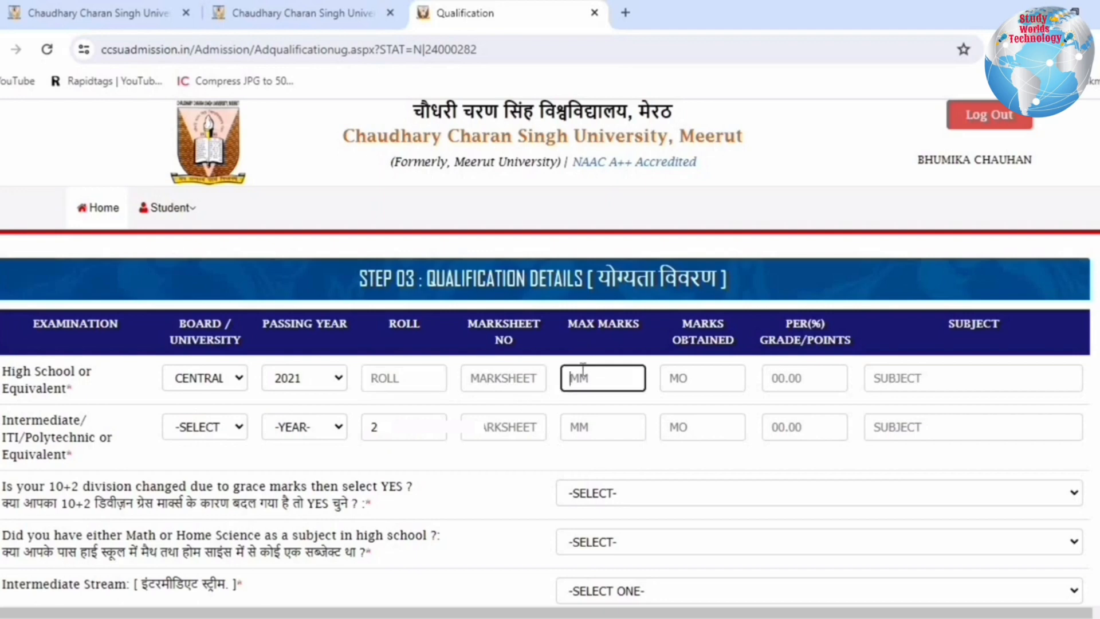
{"action": "type", "text": "5"}
{"action": "left_click", "coordinate": [715, 383]}
{"action": "type", "text": "320"}
{"action": "key", "text": "Tab"}
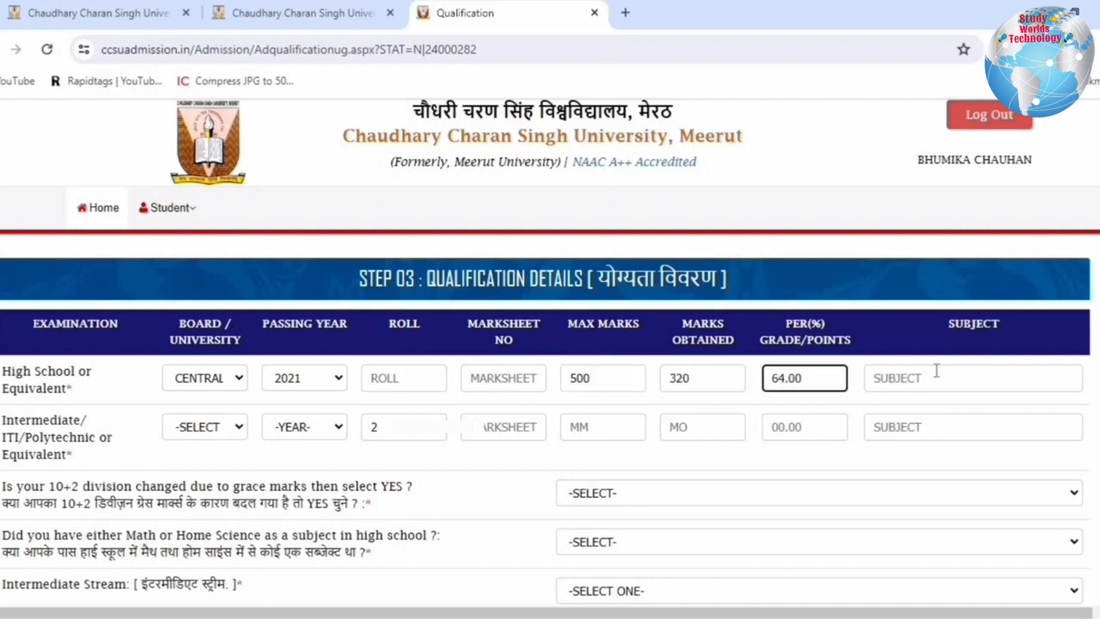
{"action": "left_click", "coordinate": [930, 378]}
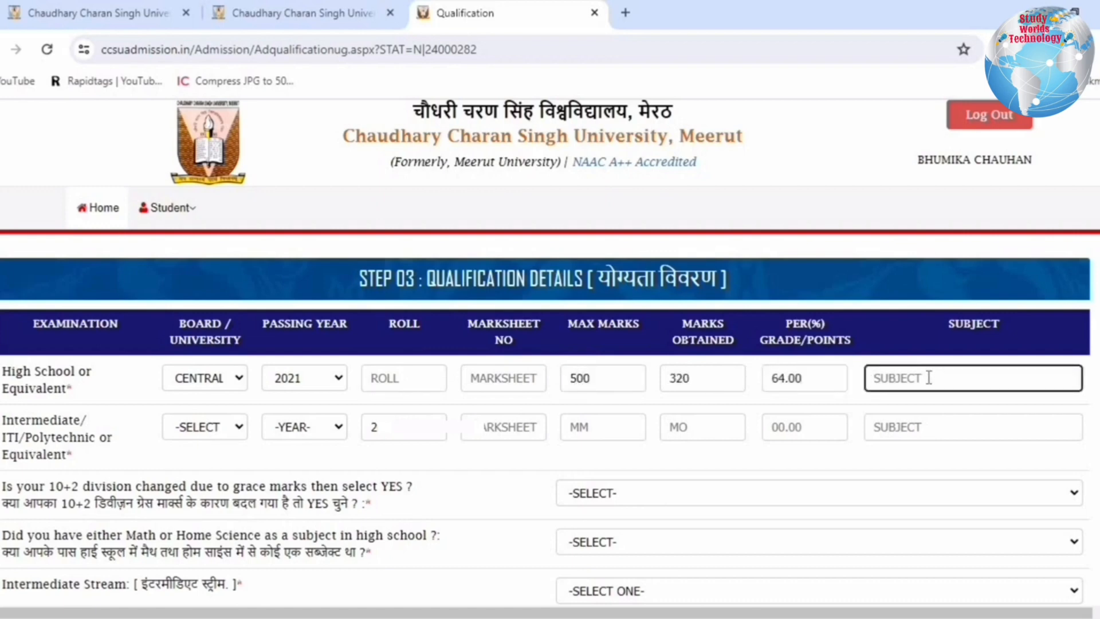
{"action": "type", "text": "HINDI ENGLISH MATHS SCIENCE DRA"}
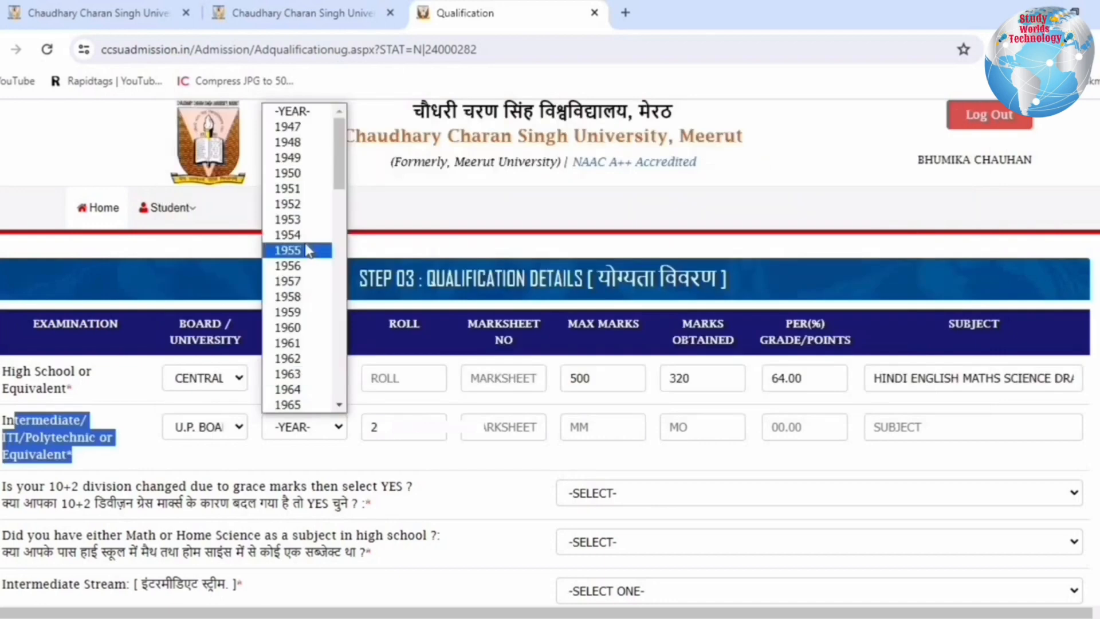
Set the Intermediate passing year to 2024 and enter PCB as its subject
{"action": "scroll", "coordinate": [303, 252], "scroll_direction": "down", "scroll_amount": 15}
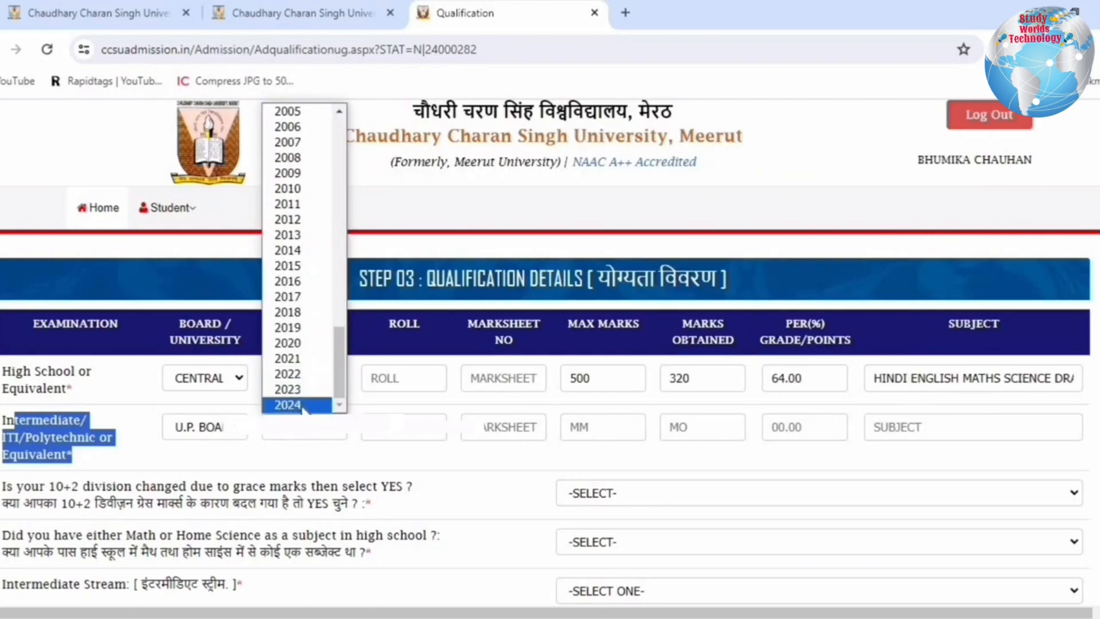
{"action": "left_click", "coordinate": [298, 406]}
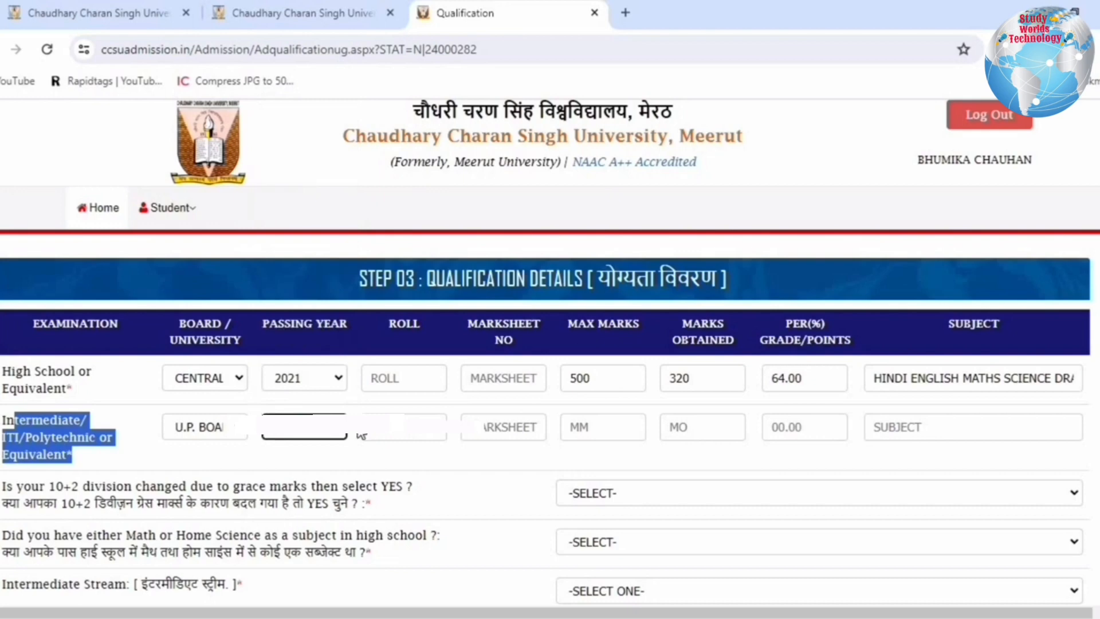
{"action": "left_click", "coordinate": [910, 428]}
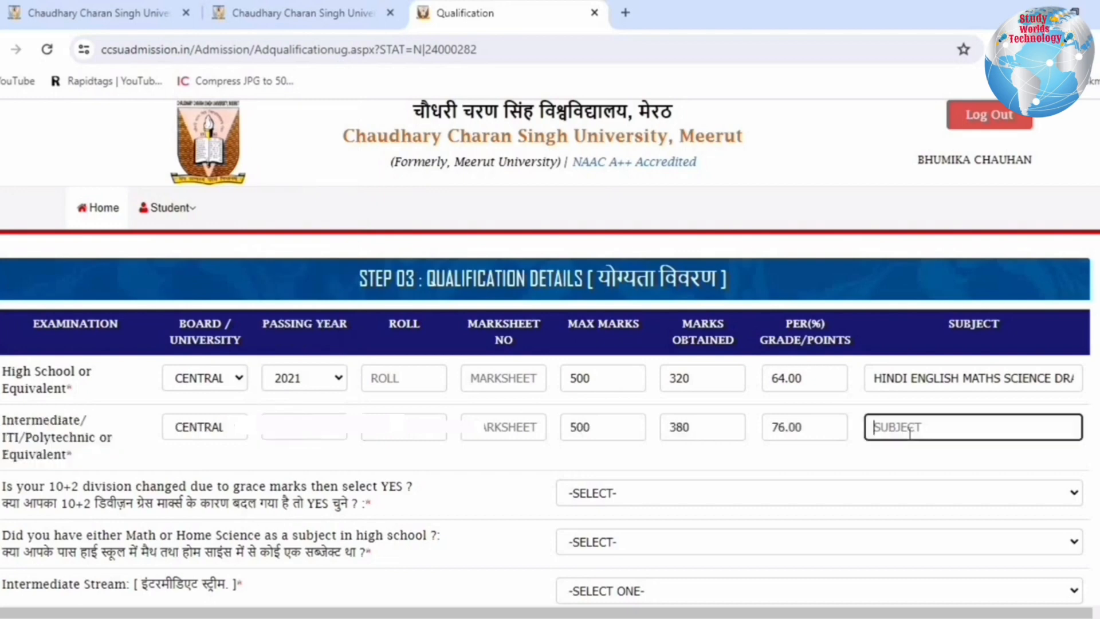
{"action": "type", "text": "PCB"}
Answer NO to the 10+2 grace marks question and choose MATHS for the high school Math or Home Science question
{"action": "left_click_drag", "start_coordinate": [16, 486], "coordinate": [179, 486]}
{"action": "left_click_drag", "start_coordinate": [266, 491], "coordinate": [408, 493]}
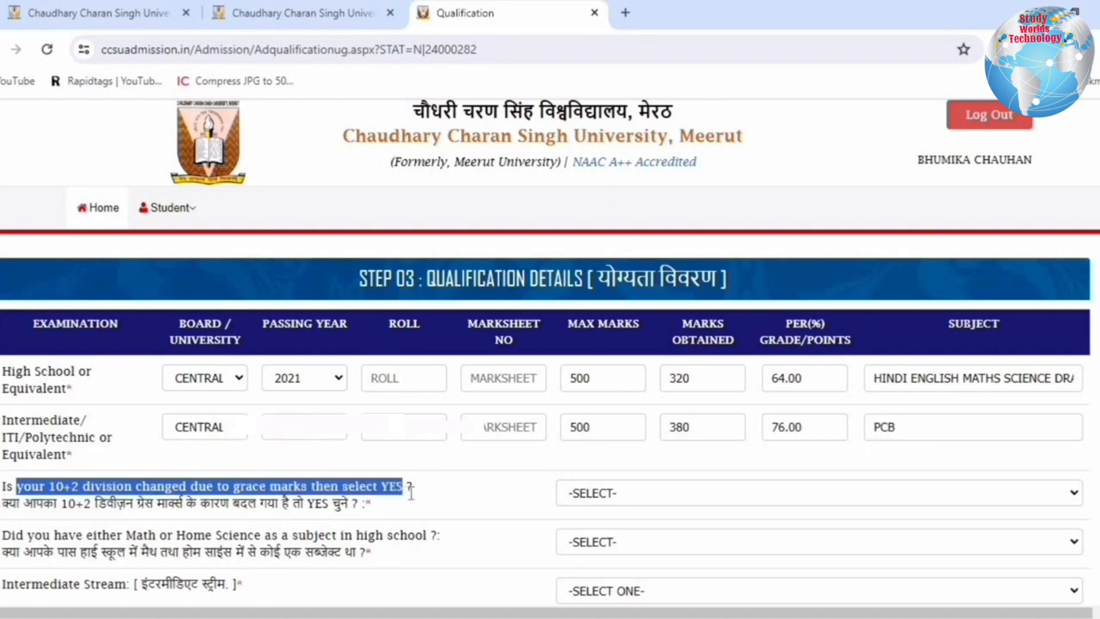
{"action": "left_click", "coordinate": [688, 494]}
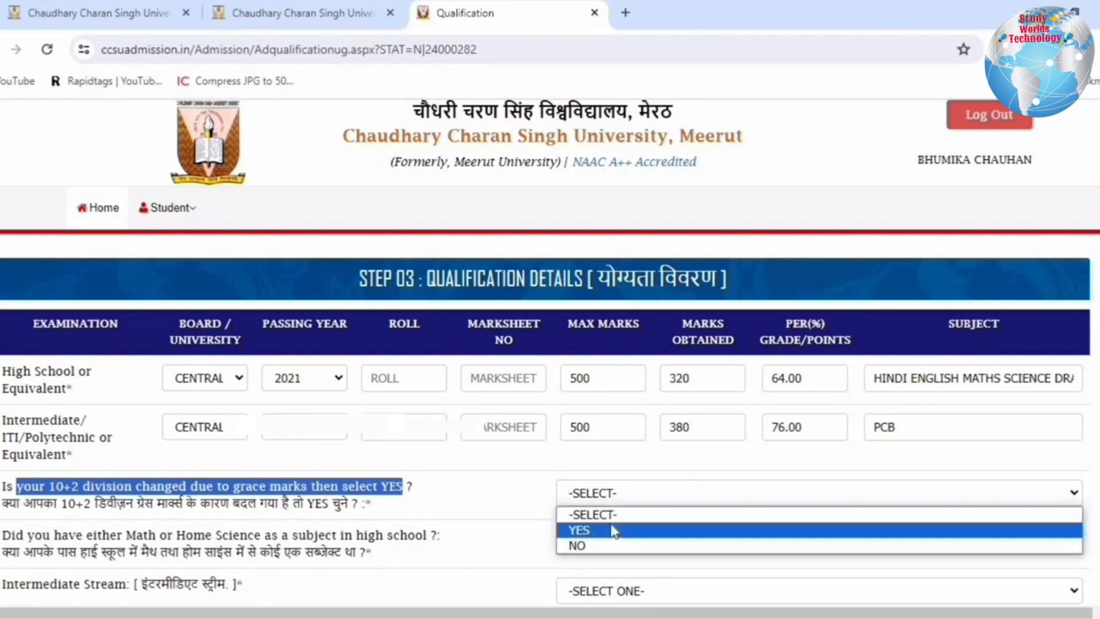
{"action": "left_click", "coordinate": [612, 546]}
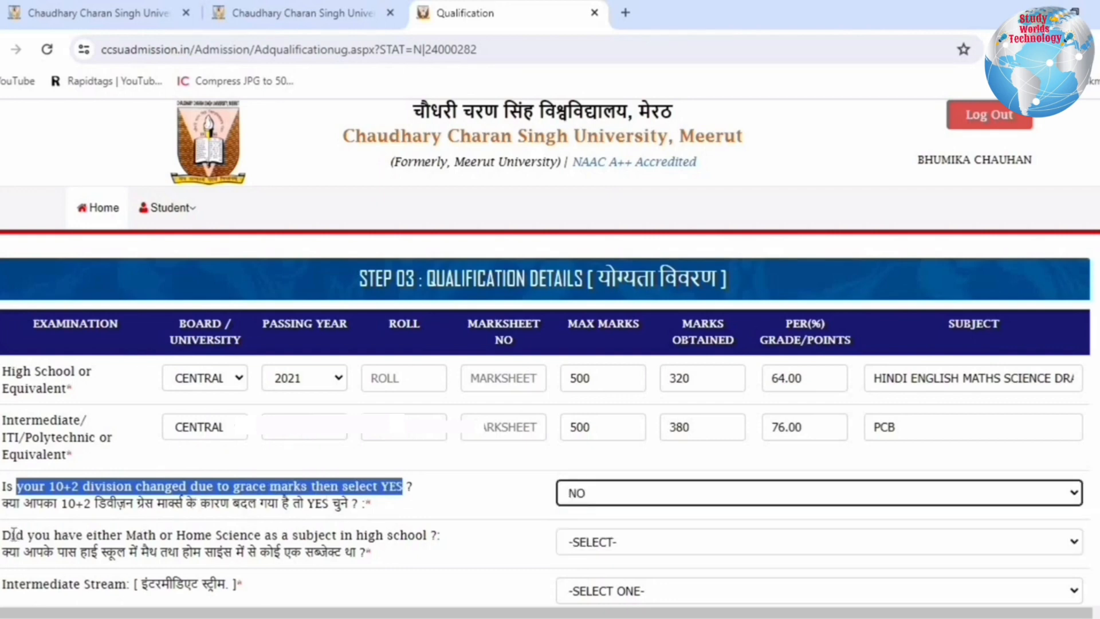
{"action": "left_click_drag", "start_coordinate": [11, 534], "coordinate": [440, 534]}
{"action": "left_click", "coordinate": [612, 541]}
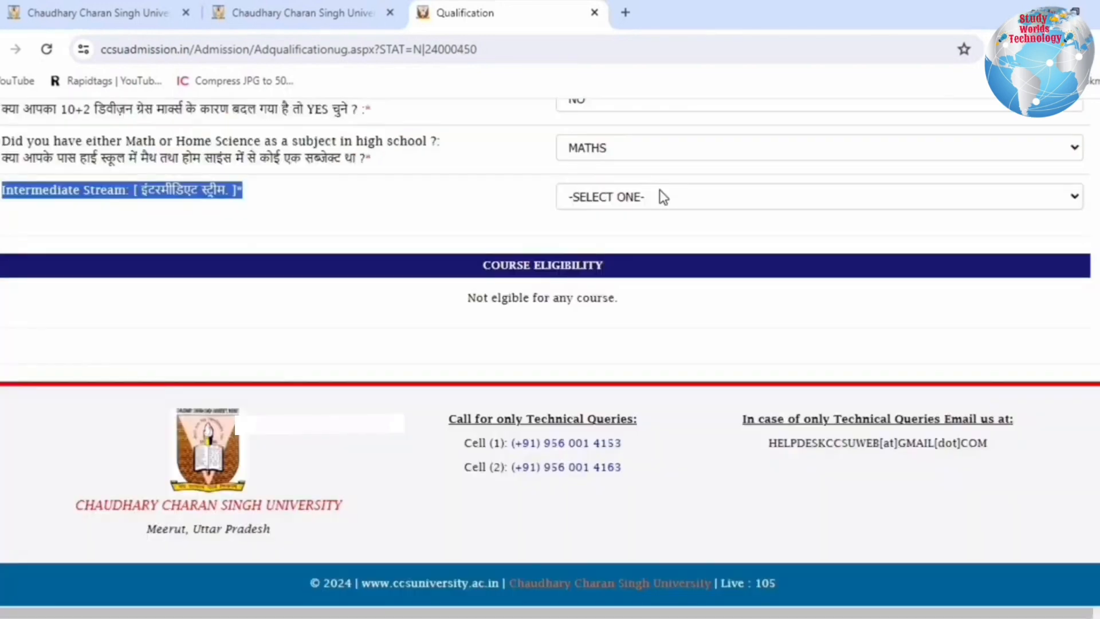
Set the intermediate stream to 12TH WITH (PCM) and review the eligible courses
{"action": "left_click", "coordinate": [661, 195]}
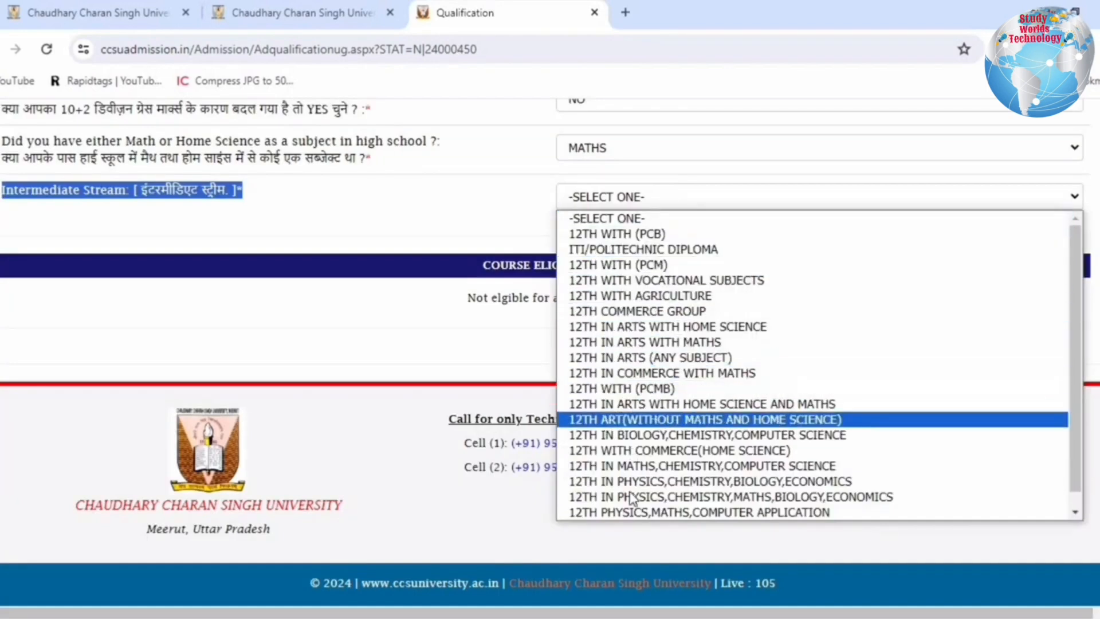
{"action": "left_click", "coordinate": [626, 269]}
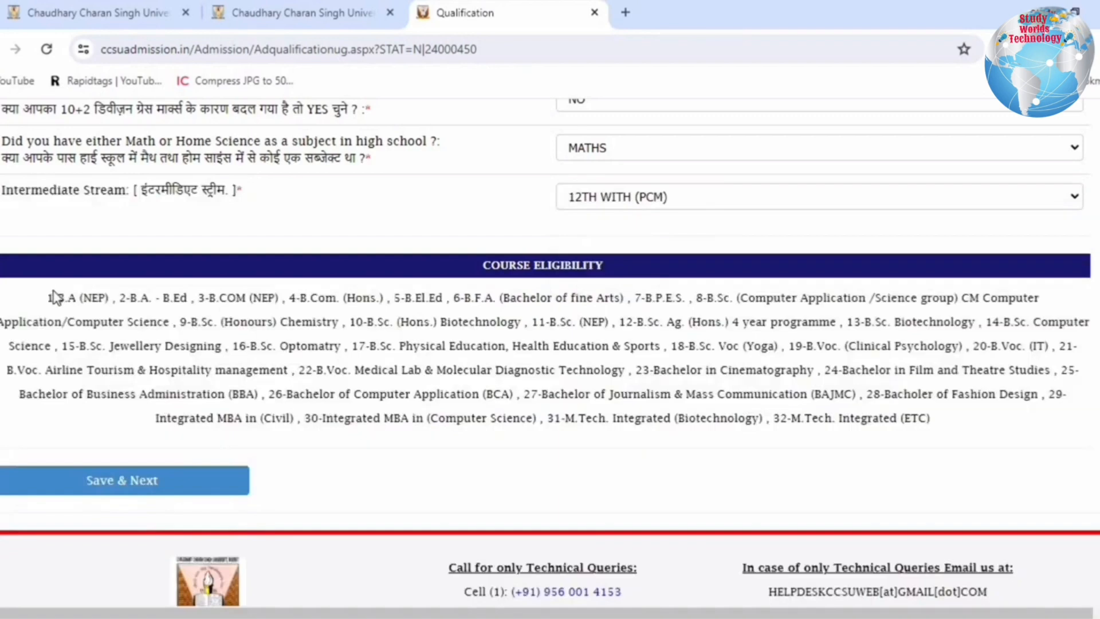
{"action": "left_click_drag", "start_coordinate": [53, 298], "coordinate": [940, 424]}
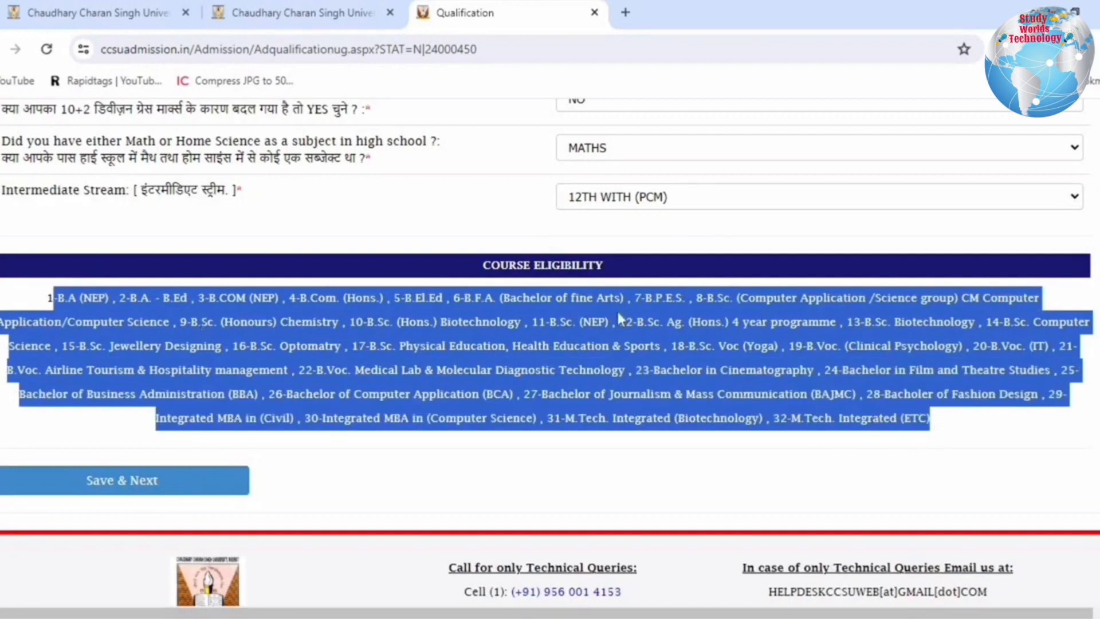
Change the intermediate stream to 12TH WITH (PCB) and review the eligible courses
{"action": "left_click", "coordinate": [680, 195]}
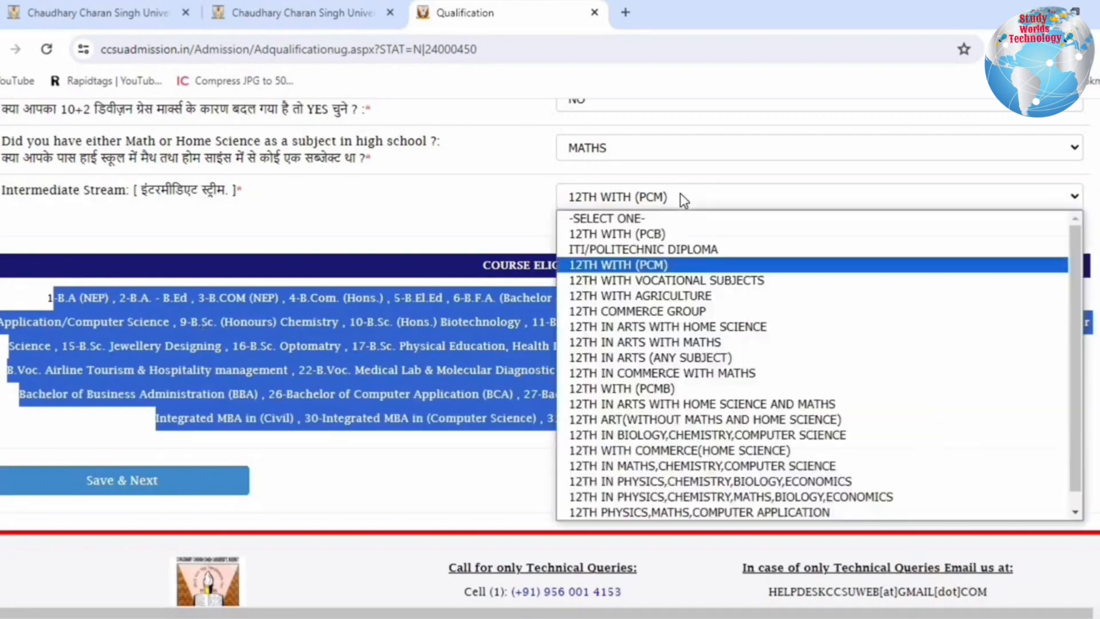
{"action": "left_click", "coordinate": [651, 233]}
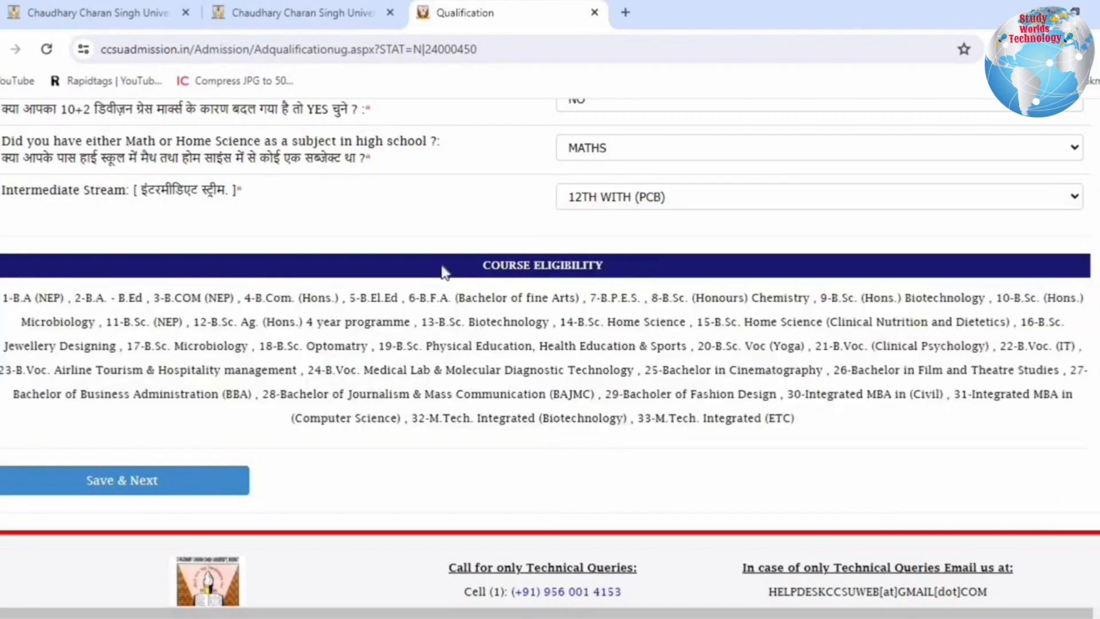
{"action": "mouse_move", "coordinate": [5, 298]}
{"action": "left_mouse_down"}
{"action": "mouse_move", "coordinate": [555, 423]}
{"action": "mouse_move", "coordinate": [798, 429]}
{"action": "mouse_move", "coordinate": [9, 300]}
{"action": "left_mouse_up"}
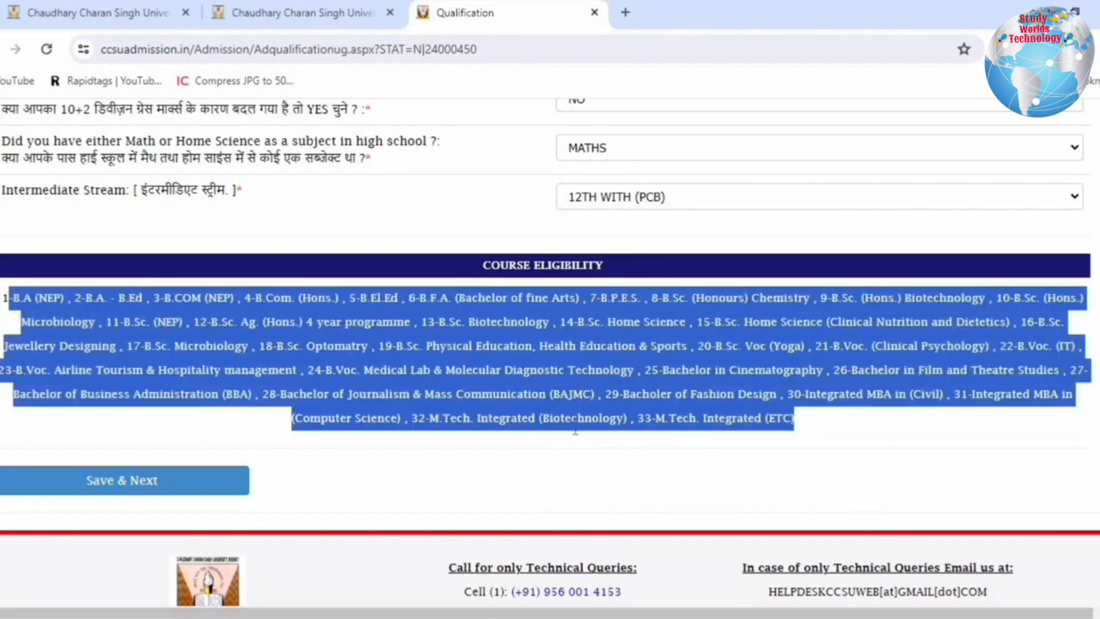
Change the intermediate stream to 12TH WITH AGRICULTURE and review the eligible courses
{"action": "left_click", "coordinate": [628, 195]}
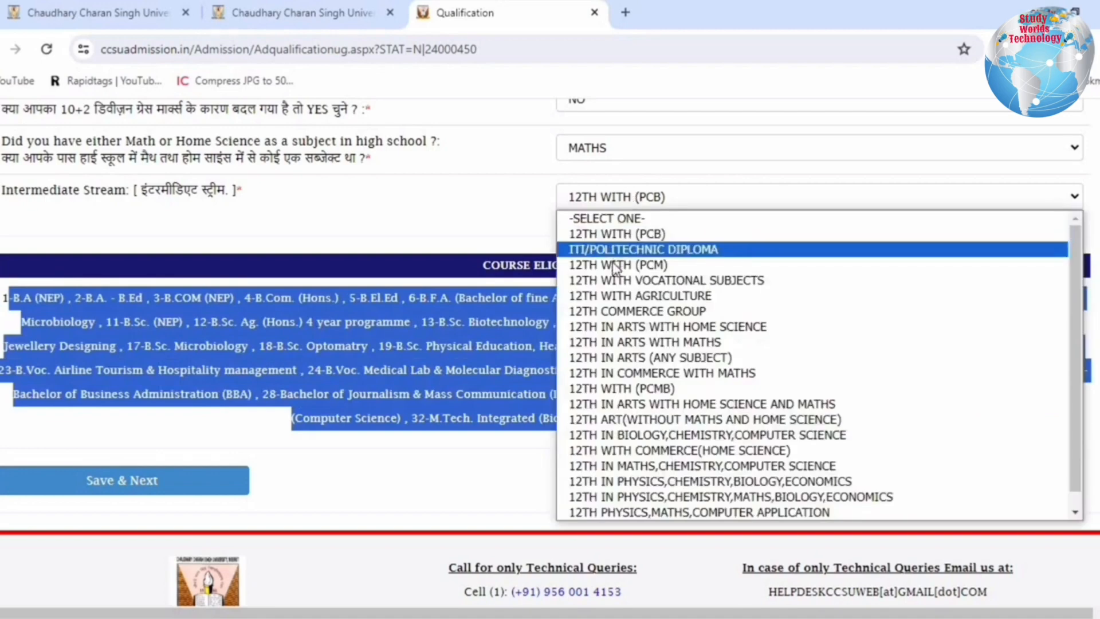
{"action": "left_click", "coordinate": [609, 296]}
{"action": "mouse_move", "coordinate": [43, 295]}
{"action": "left_mouse_down"}
{"action": "mouse_move", "coordinate": [1059, 379]}
{"action": "mouse_move", "coordinate": [44, 317]}
{"action": "mouse_move", "coordinate": [32, 300]}
{"action": "left_mouse_up"}
{"action": "left_click", "coordinate": [434, 404]}
Change the intermediate stream to 12TH COMMERCE GROUP and review the eligible courses
{"action": "left_click", "coordinate": [644, 192]}
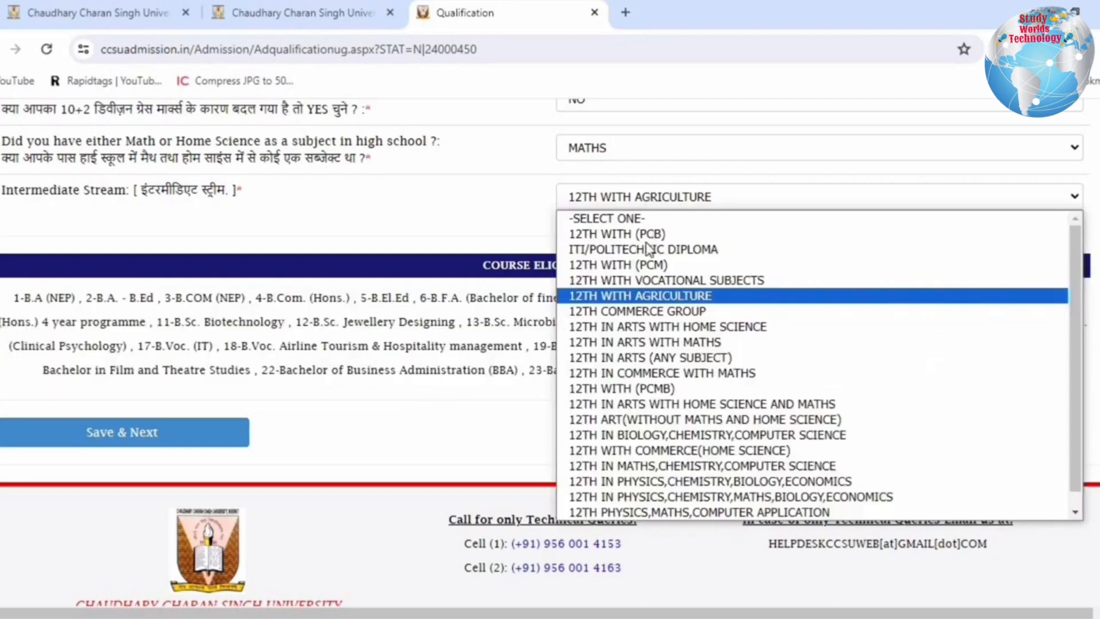
{"action": "left_click", "coordinate": [640, 314]}
{"action": "left_click_drag", "start_coordinate": [49, 297], "coordinate": [1018, 354]}
{"action": "left_click", "coordinate": [1026, 358]}
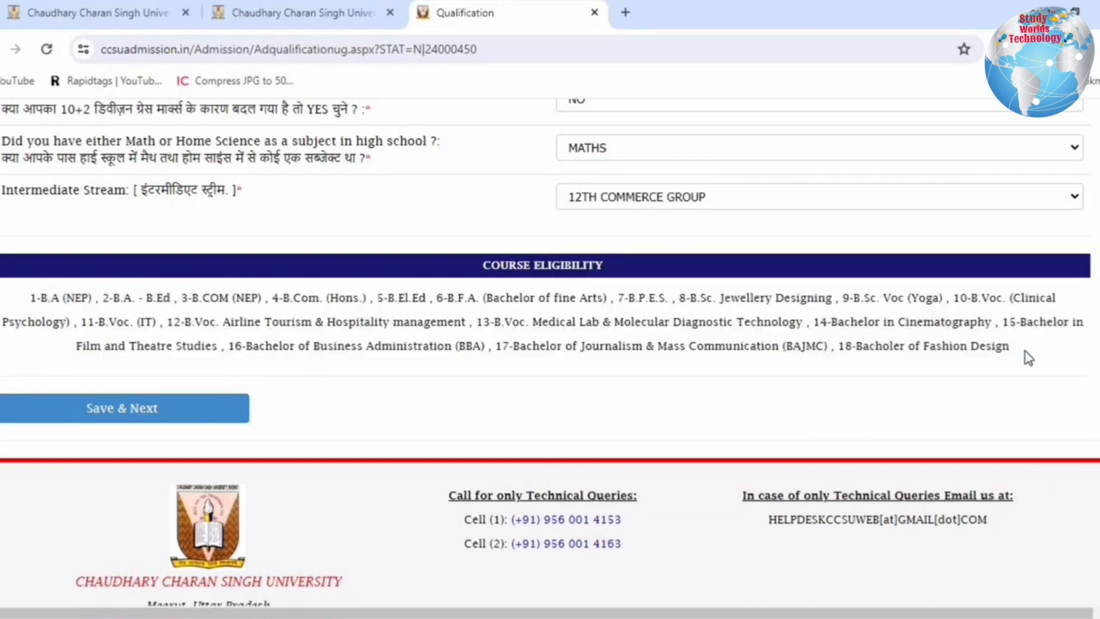
{"action": "left_click_drag", "start_coordinate": [207, 278], "coordinate": [1067, 349]}
{"action": "left_click", "coordinate": [1067, 350]}
Change the intermediate stream to 12TH IN ARTS WITH HOME SCIENCE and review the eligible courses
{"action": "left_click", "coordinate": [709, 194]}
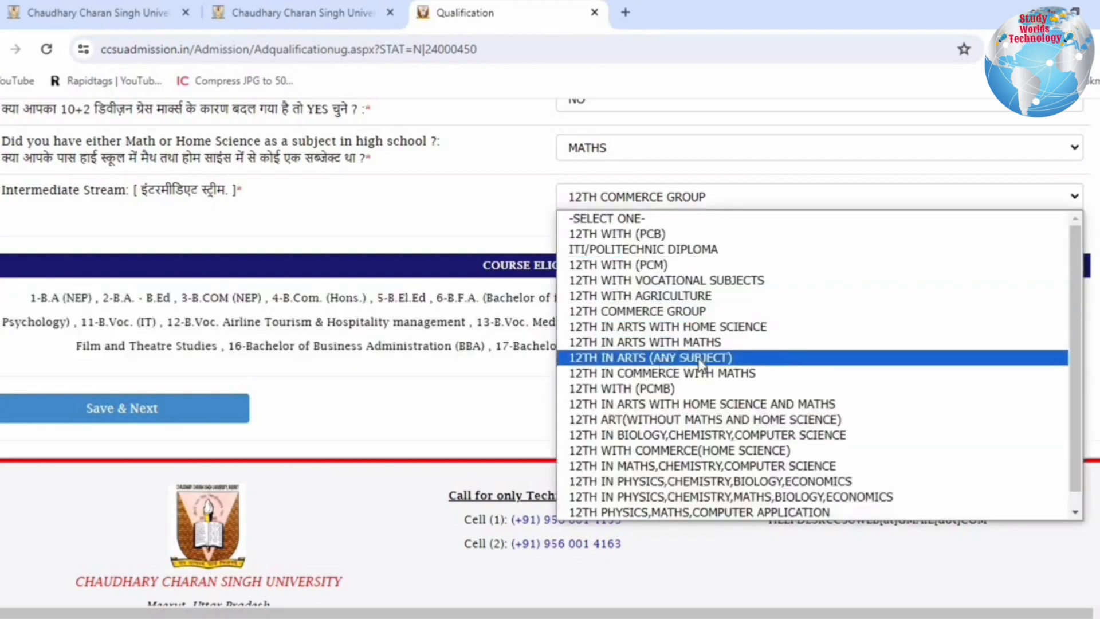
{"action": "left_click", "coordinate": [677, 326]}
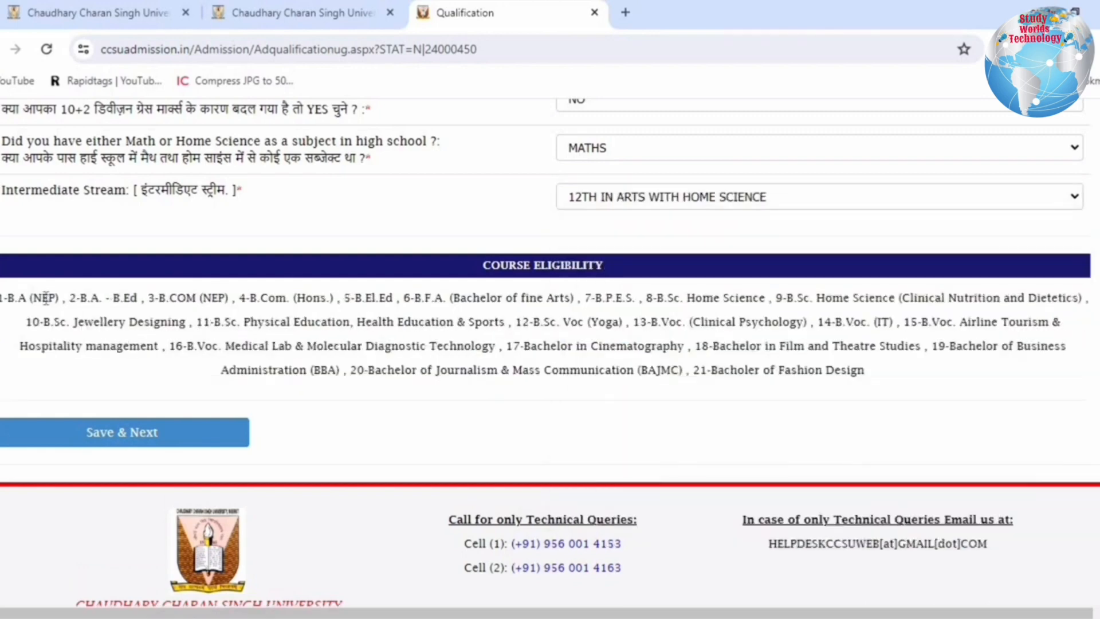
{"action": "left_click_drag", "start_coordinate": [17, 298], "coordinate": [900, 396]}
{"action": "left_click", "coordinate": [903, 396]}
Change the intermediate stream to 12TH IN ARTS WITH MATHS and review the eligible courses
{"action": "left_click", "coordinate": [622, 198]}
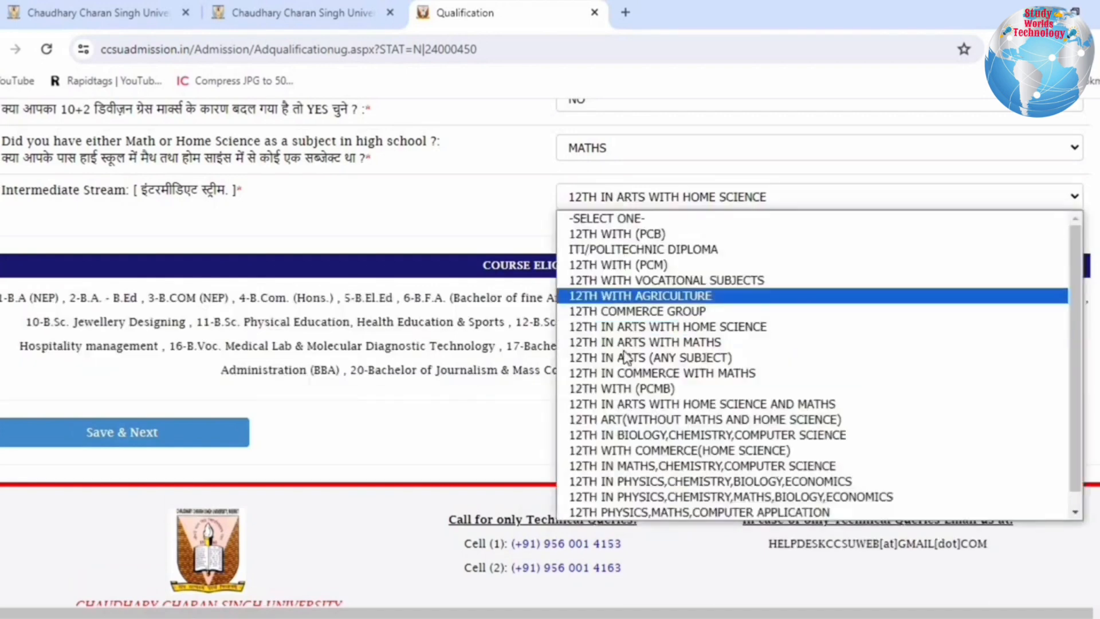
{"action": "left_click", "coordinate": [642, 342]}
{"action": "left_click_drag", "start_coordinate": [163, 302], "coordinate": [717, 391]}
Change the intermediate stream to 12TH IN ARTS (ANY SUBJECT) and review the eligible courses
{"action": "left_click", "coordinate": [667, 204]}
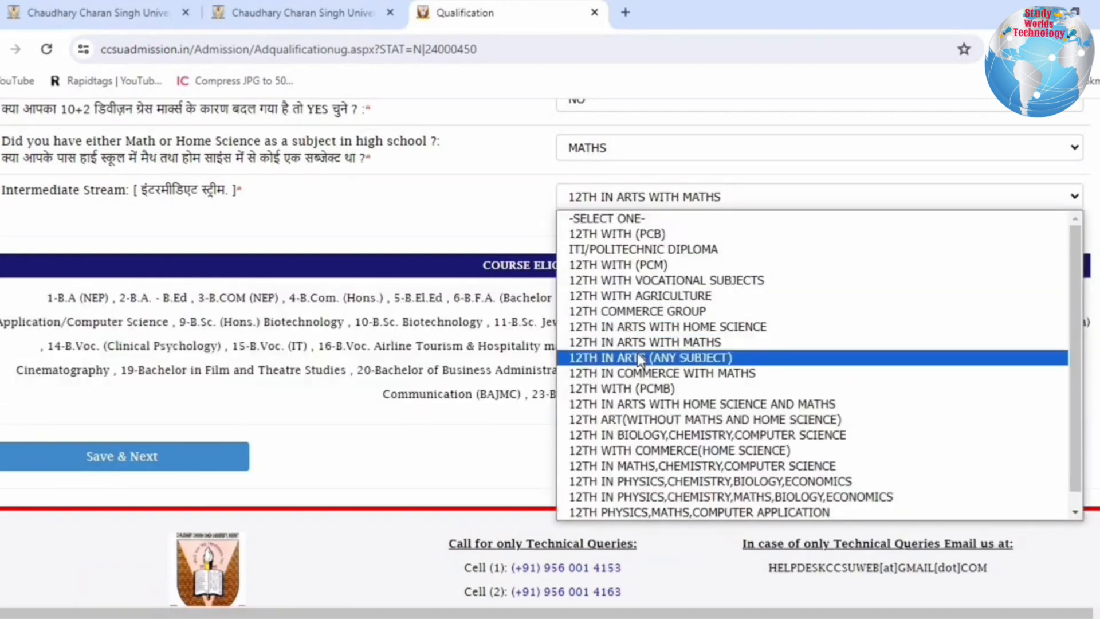
{"action": "left_click", "coordinate": [637, 353]}
{"action": "left_click_drag", "start_coordinate": [50, 298], "coordinate": [646, 381]}
{"action": "left_click", "coordinate": [662, 383]}
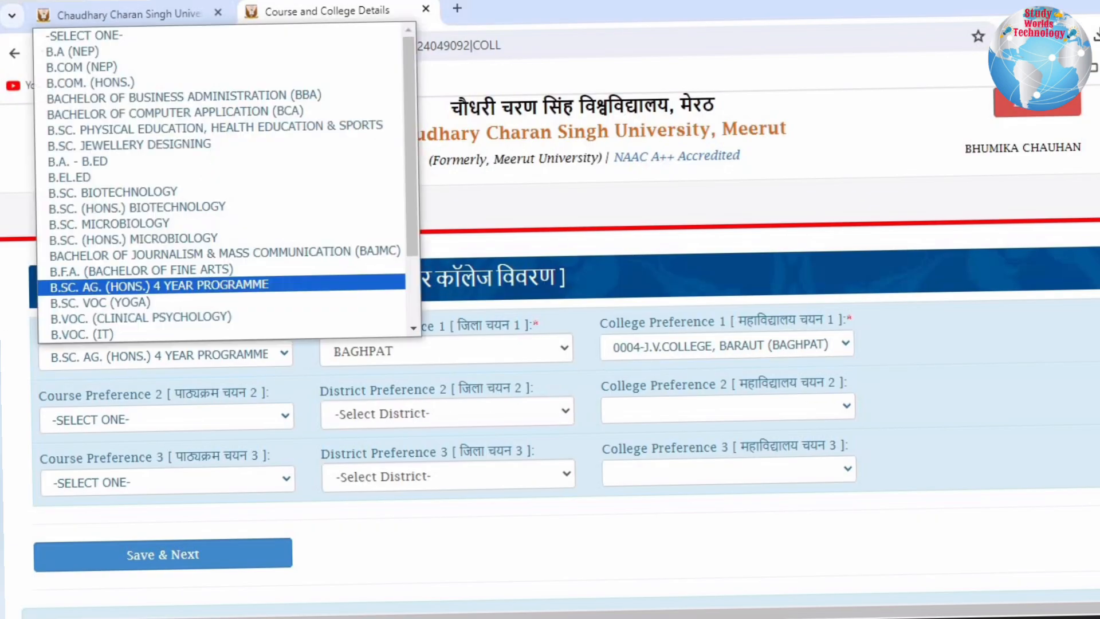
In Step 04, reset Course Preference 1 and choose B.SC. AG. (HONS.) 4 YEAR PROGRAMME for it
{"action": "left_click", "coordinate": [110, 36]}
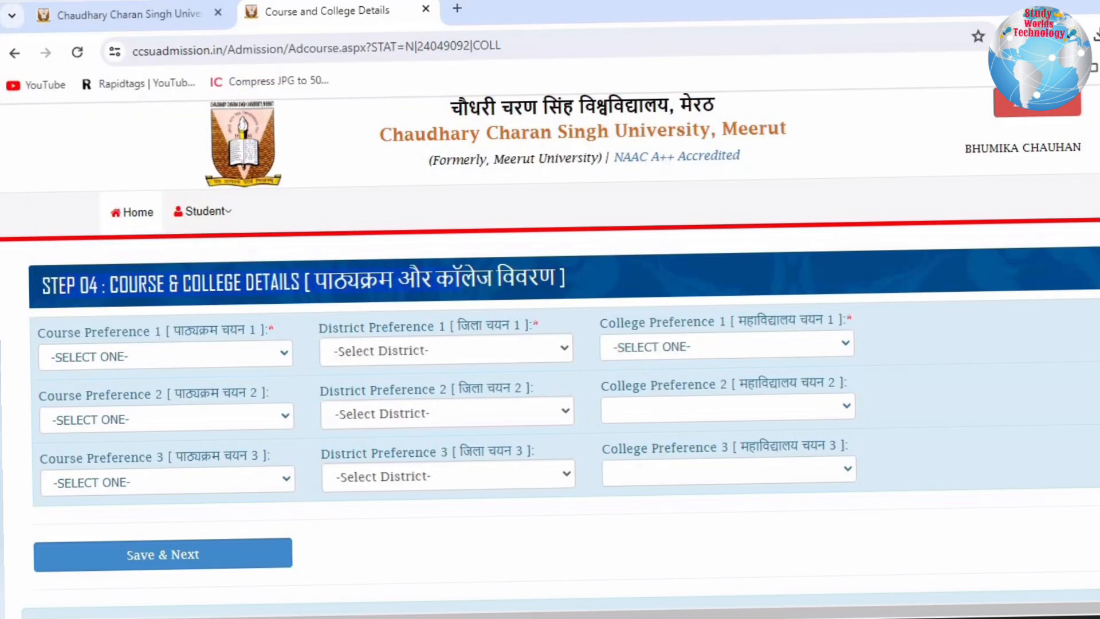
{"action": "left_click_drag", "start_coordinate": [61, 338], "coordinate": [196, 337]}
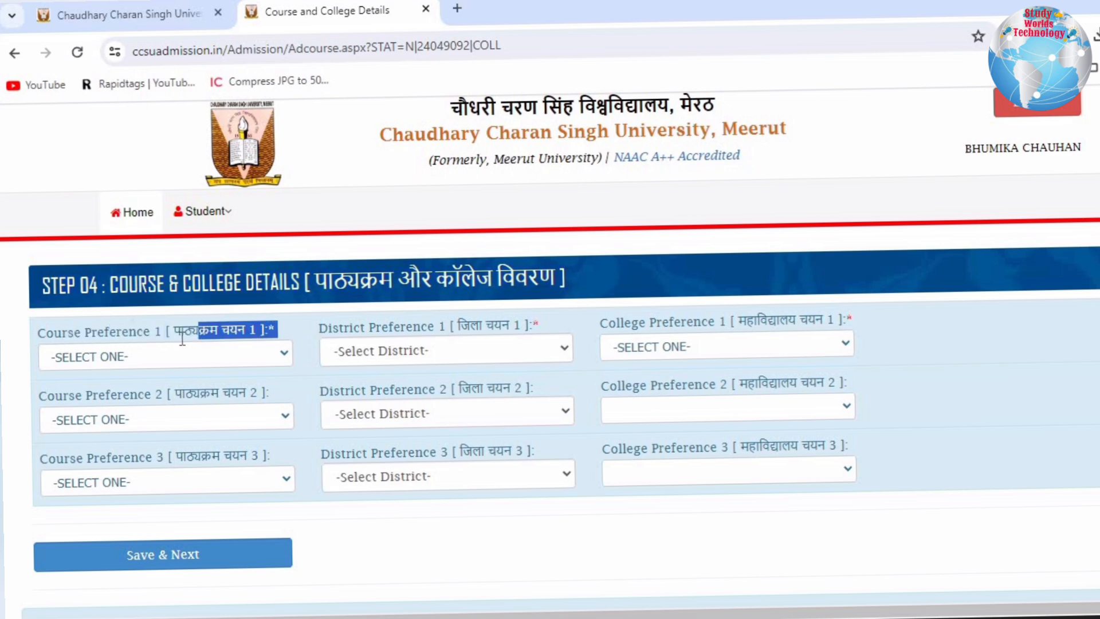
{"action": "left_click", "coordinate": [126, 359]}
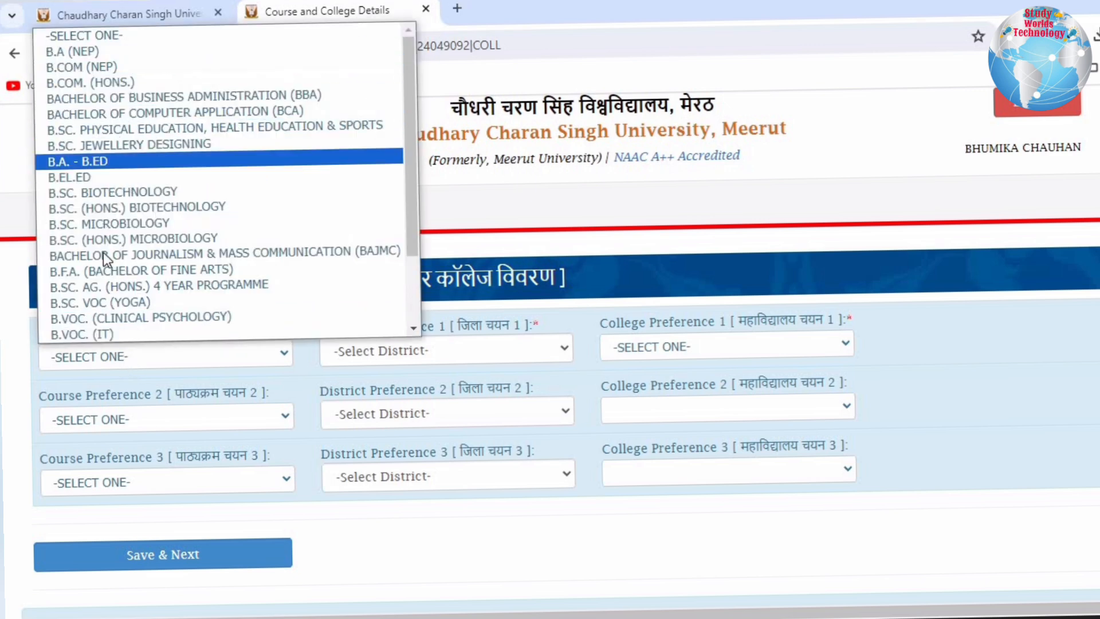
{"action": "scroll", "coordinate": [102, 88], "scroll_direction": "down", "scroll_amount": 2}
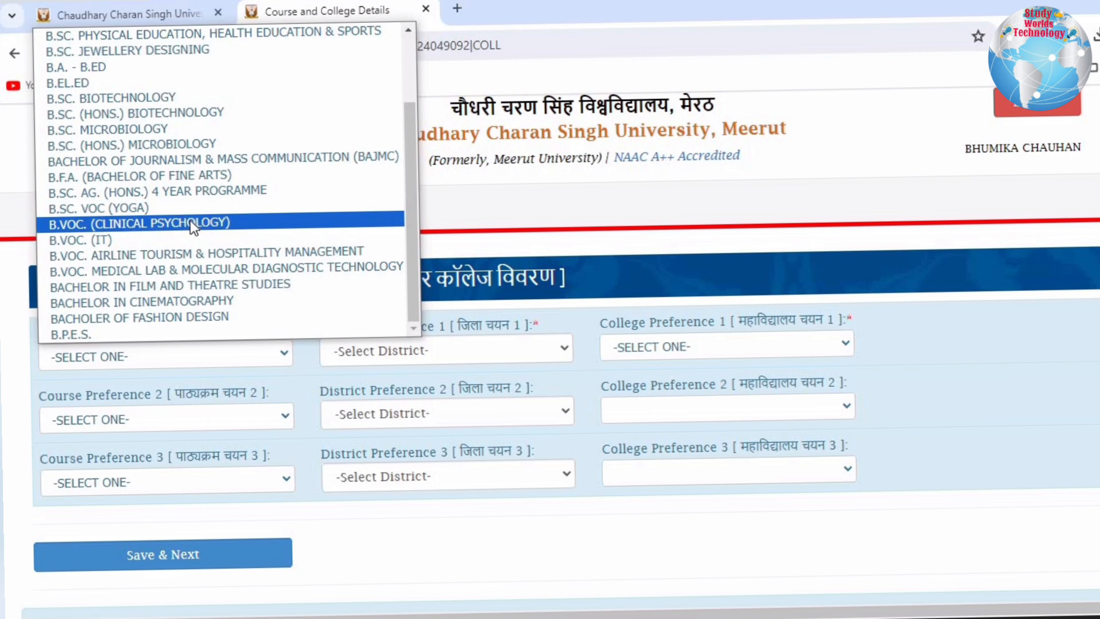
{"action": "left_click", "coordinate": [208, 196]}
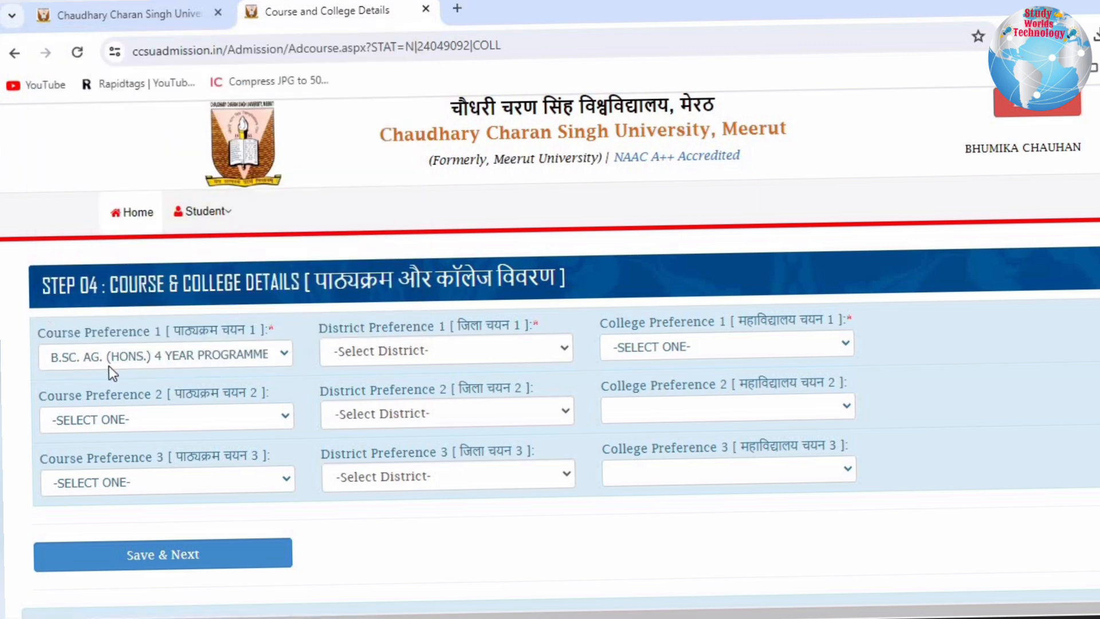
Set District Preference 1 to BAGHPAT and College Preference 1 to 0004-J.V.COLLEGE, BARAUT (BAGHPAT)
{"action": "left_click", "coordinate": [363, 347]}
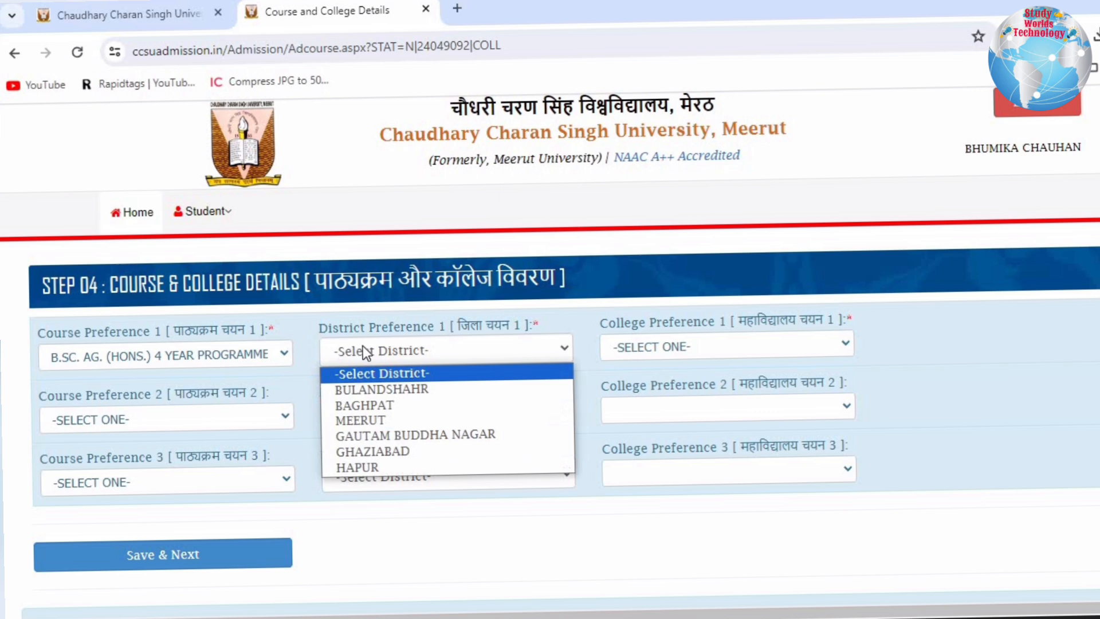
{"action": "left_click", "coordinate": [364, 408]}
{"action": "left_click", "coordinate": [609, 344]}
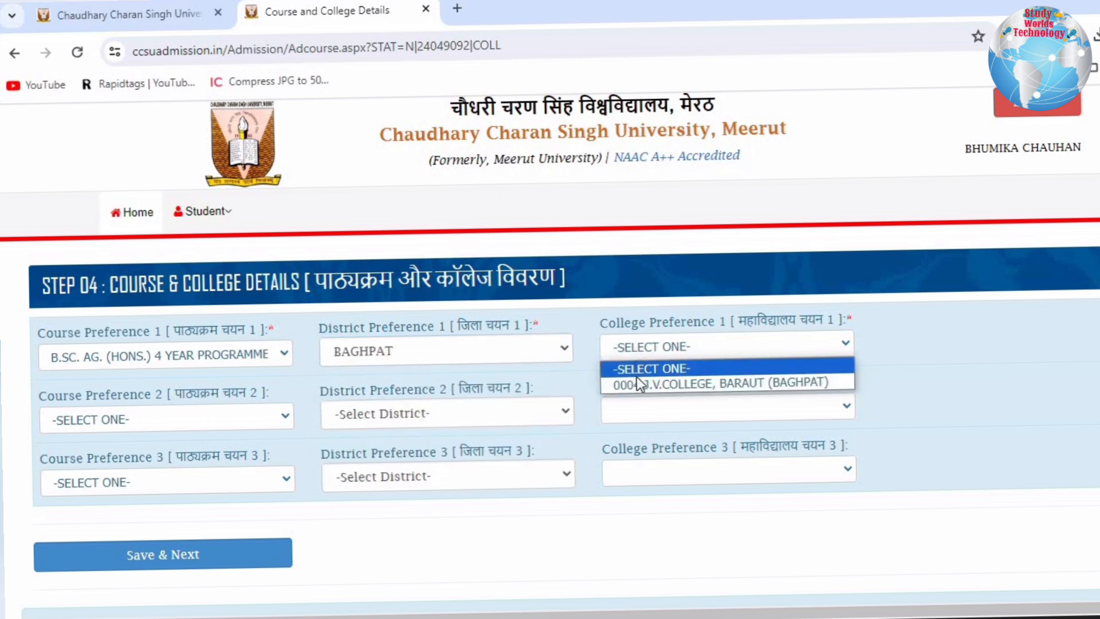
{"action": "left_click", "coordinate": [637, 384]}
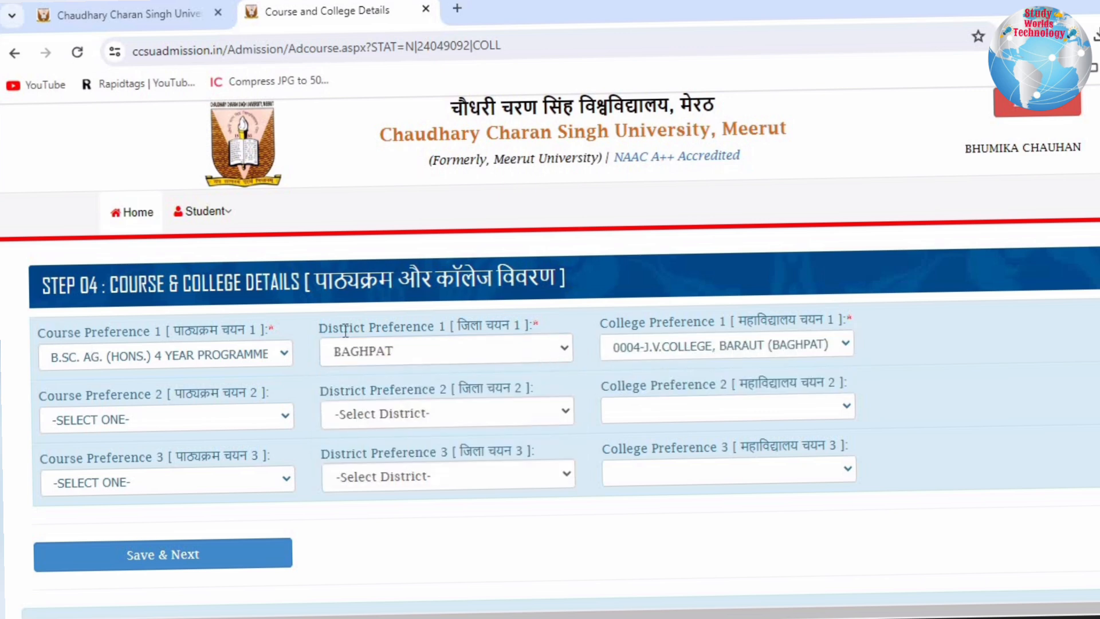
{"action": "left_click_drag", "start_coordinate": [46, 332], "coordinate": [862, 337]}
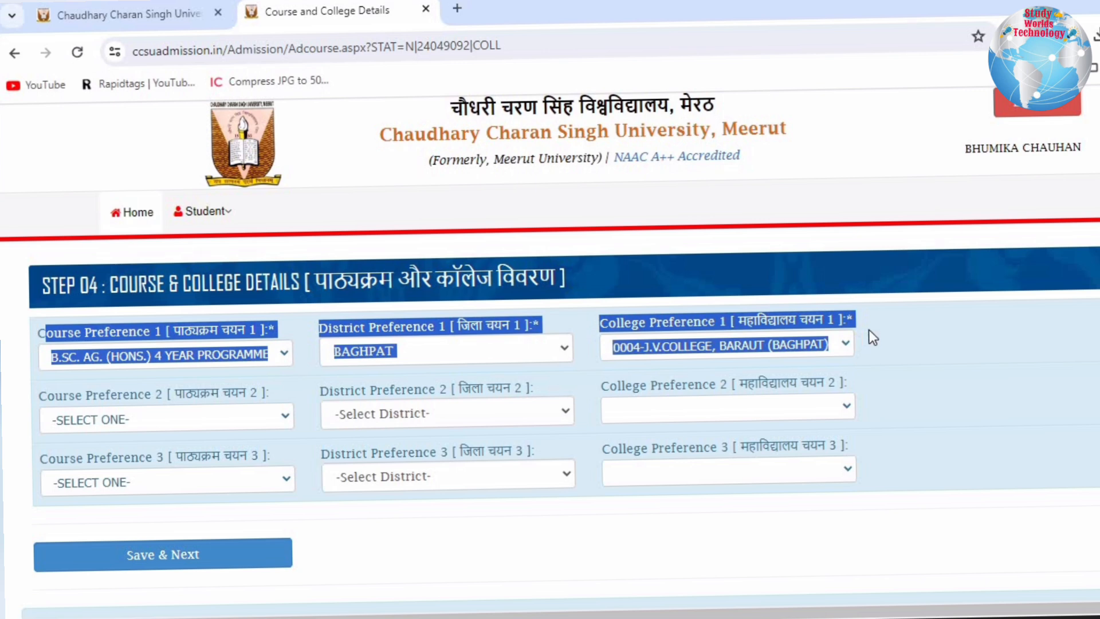
{"action": "left_click", "coordinate": [235, 313]}
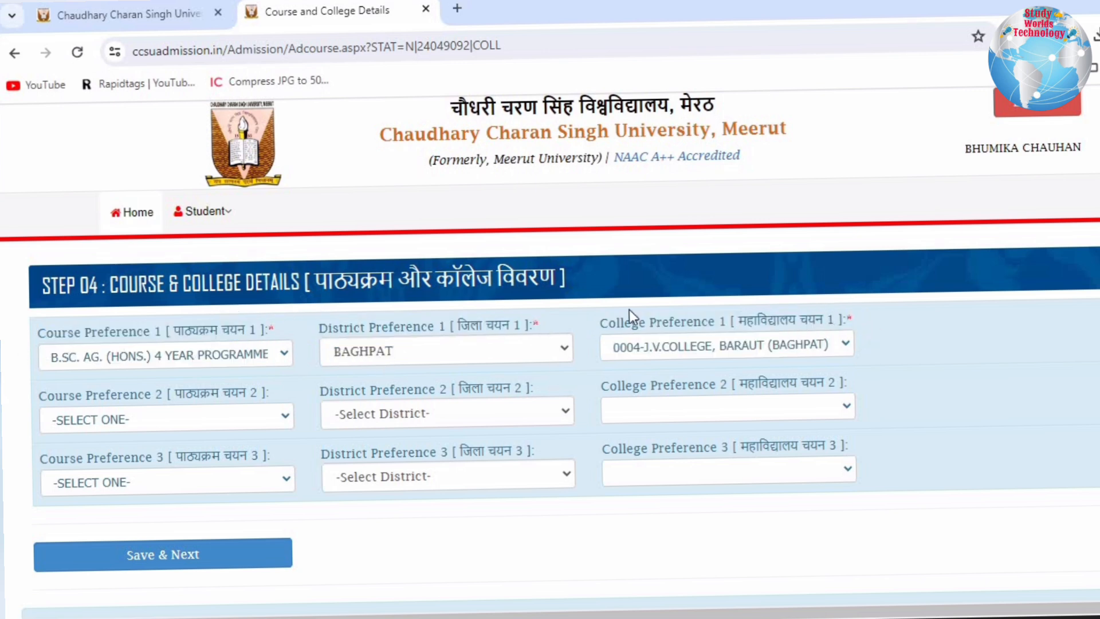
Set Course Preference 2 to B.SC. AG. (HONS.) 4 YEAR PROGRAMME
{"action": "left_click", "coordinate": [94, 423]}
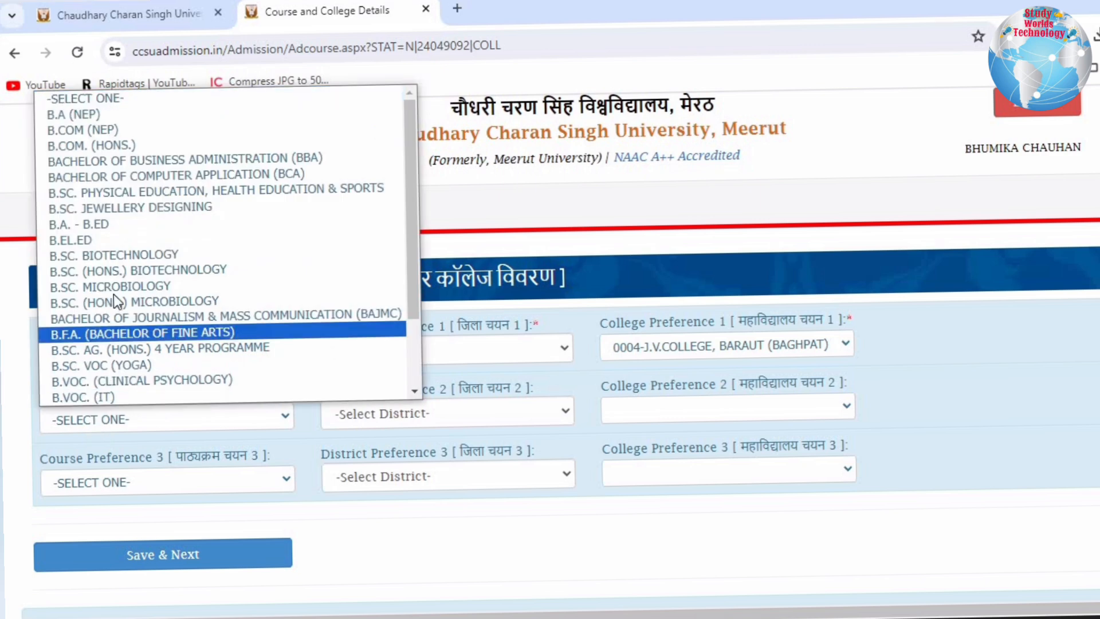
{"action": "scroll", "coordinate": [113, 294], "scroll_direction": "down", "scroll_amount": 2}
{"action": "left_click", "coordinate": [136, 253]}
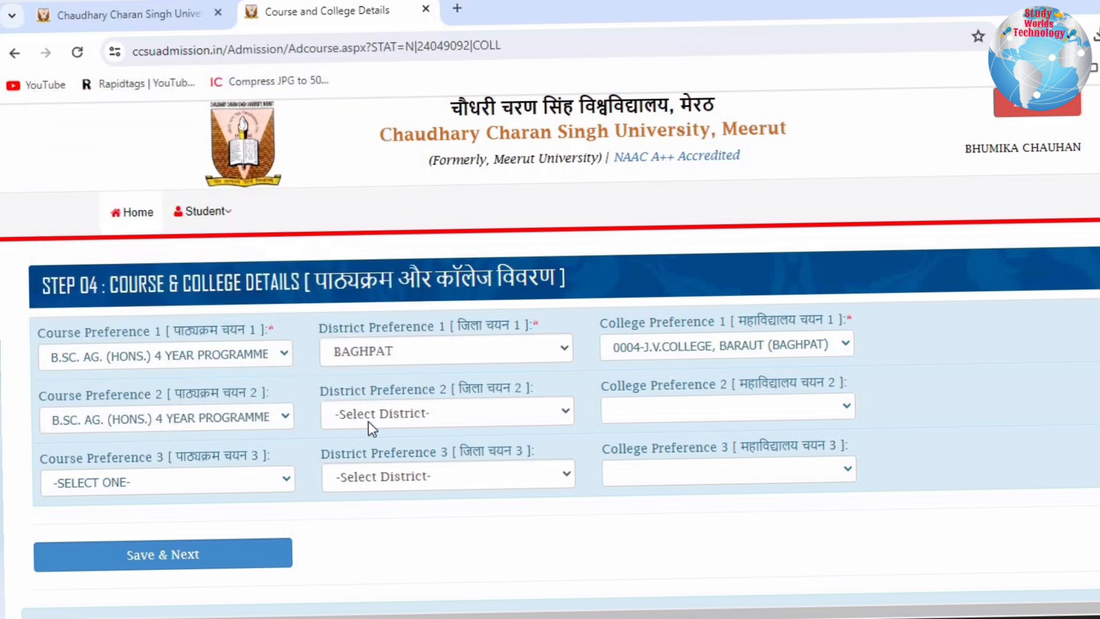
Try BAGHPAT as District Preference 2 and check which colleges it offers
{"action": "left_click", "coordinate": [369, 422]}
{"action": "left_click", "coordinate": [413, 467]}
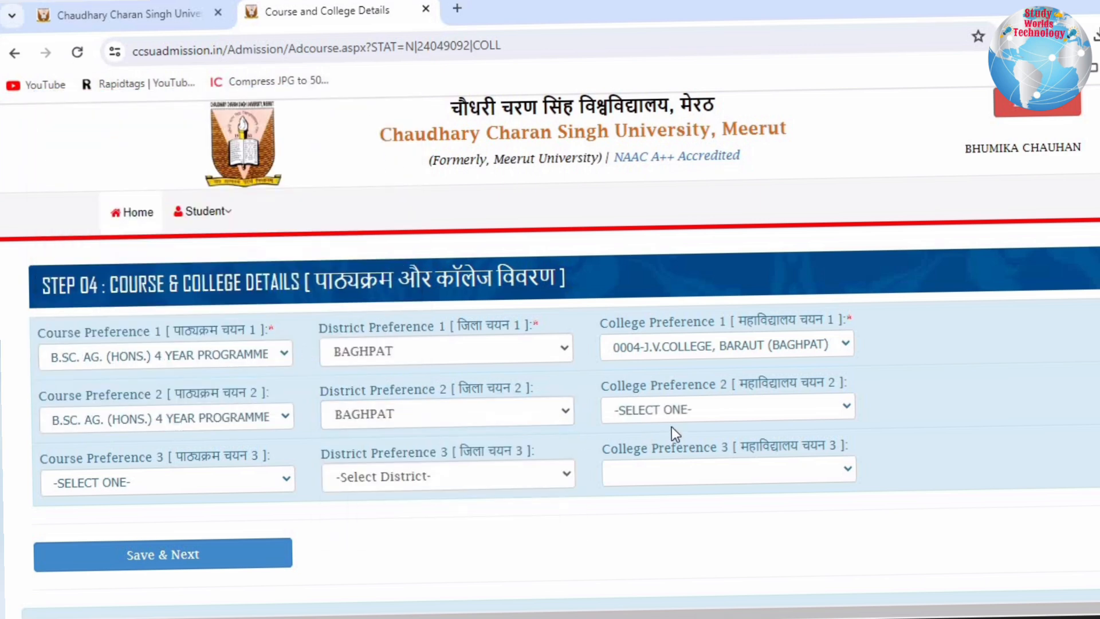
{"action": "left_click", "coordinate": [676, 417]}
Set District Preference 2 to MEERUT and College Preference 2 to 0686-RUDRA INSTITUTE OF TECHNOLOGY
{"action": "left_click", "coordinate": [453, 412]}
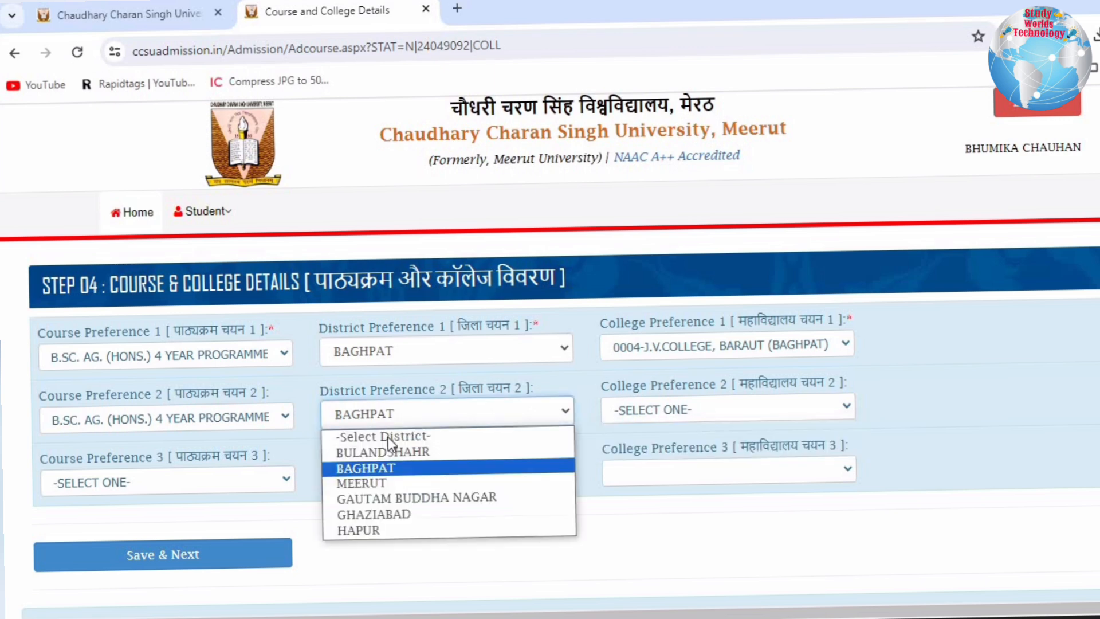
{"action": "left_click", "coordinate": [362, 484]}
{"action": "left_click", "coordinate": [650, 405]}
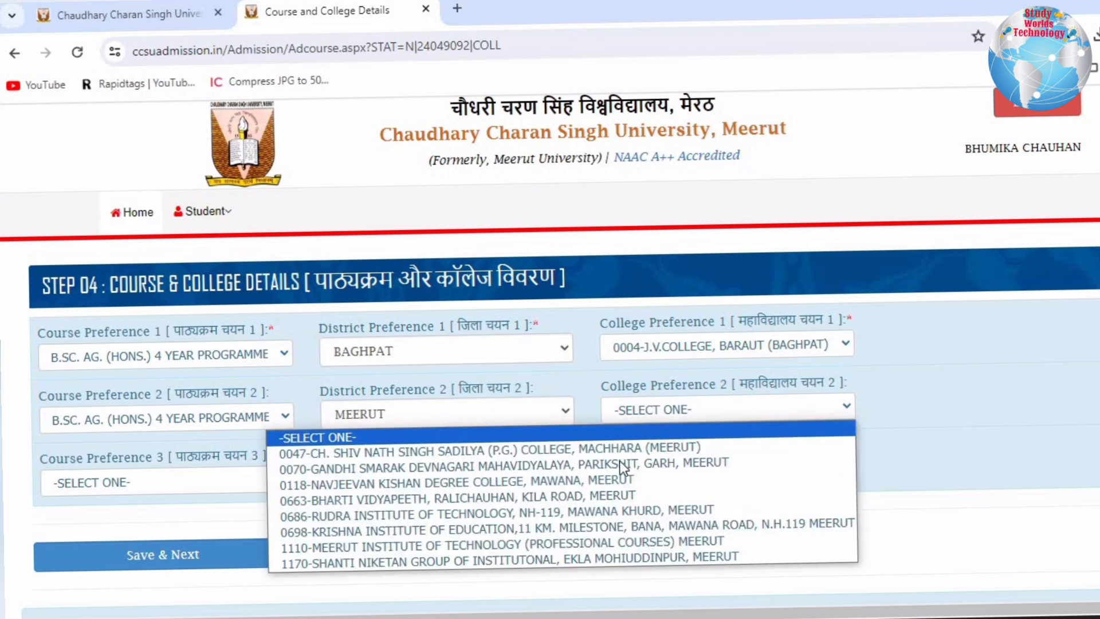
{"action": "left_click", "coordinate": [377, 515]}
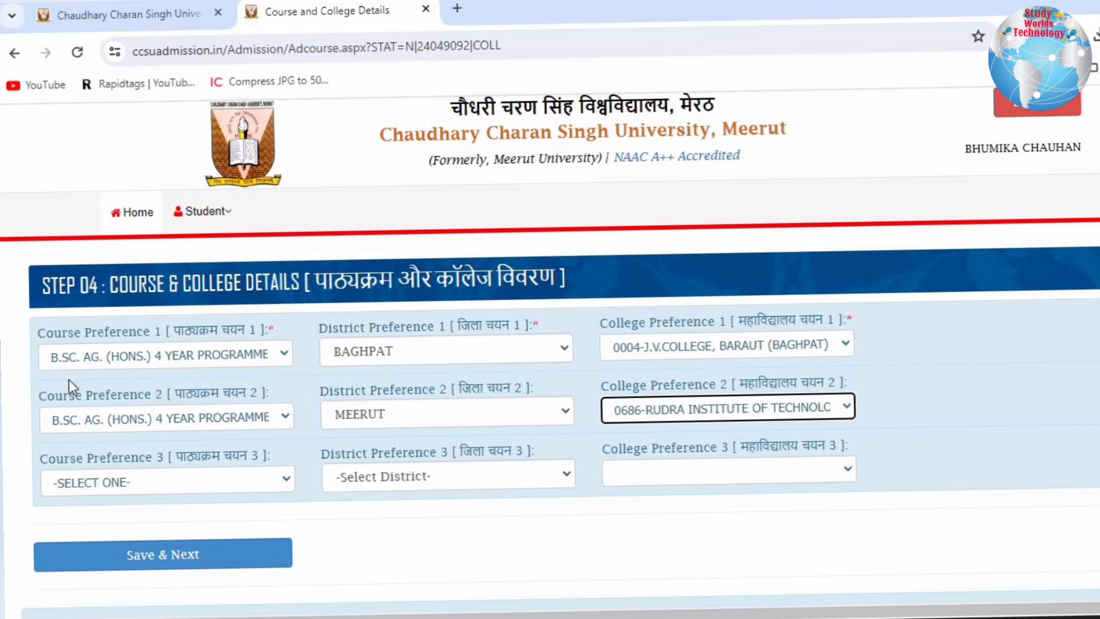
Set Course Preference 3 to B.SC. AG. (HONS.) 4 YEAR PROGRAMME and choose a district for District Preference 3
{"action": "left_click", "coordinate": [92, 482]}
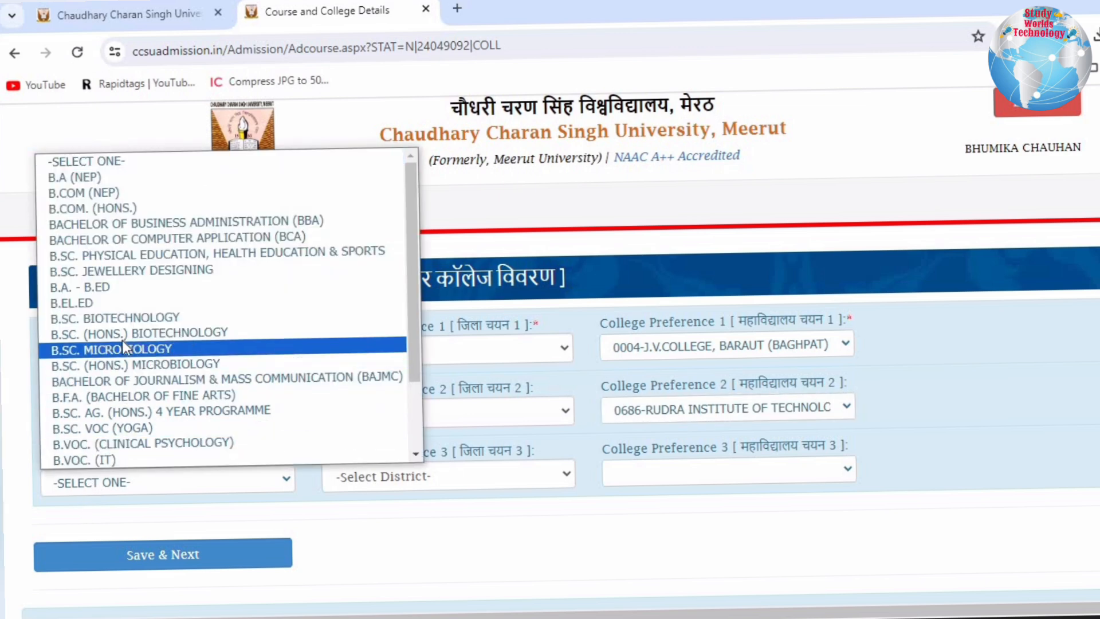
{"action": "left_click", "coordinate": [111, 410]}
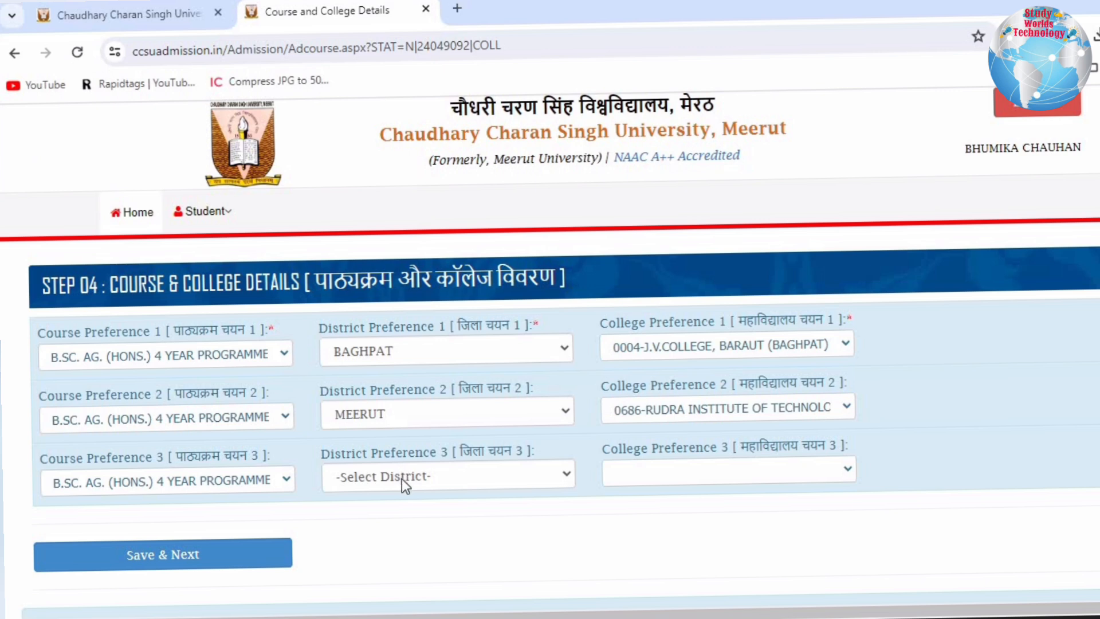
{"action": "left_click", "coordinate": [401, 479]}
{"action": "left_click", "coordinate": [371, 588]}
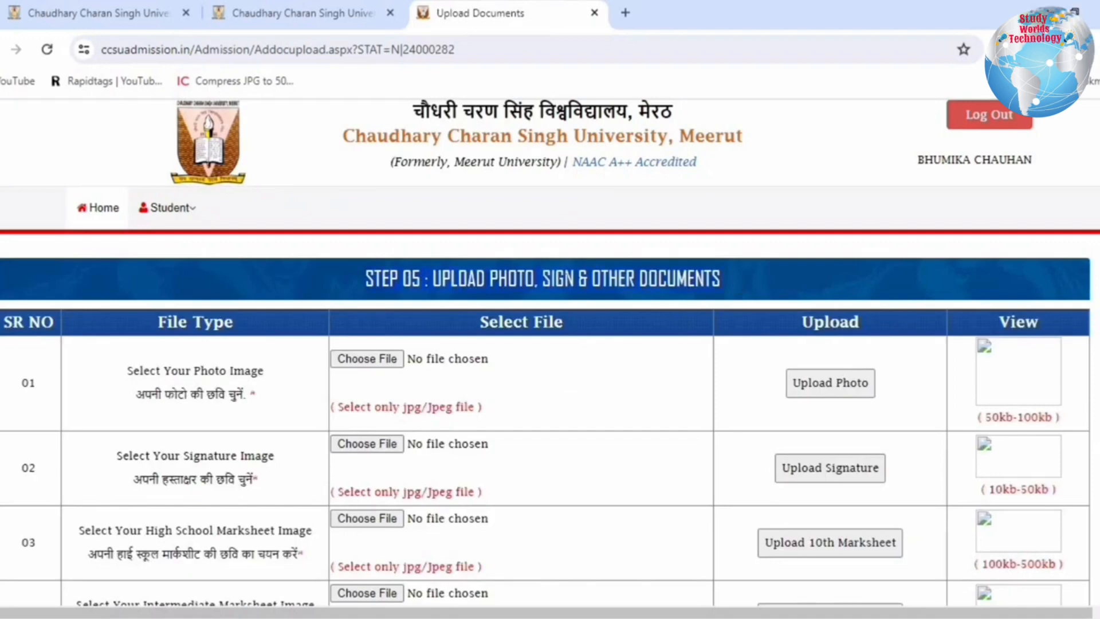
Examine the accepted file format and size limits for the photo, signature and high school marksheet uploads in Step 05
{"action": "scroll", "coordinate": [94, 309], "scroll_direction": "down", "scroll_amount": 2}
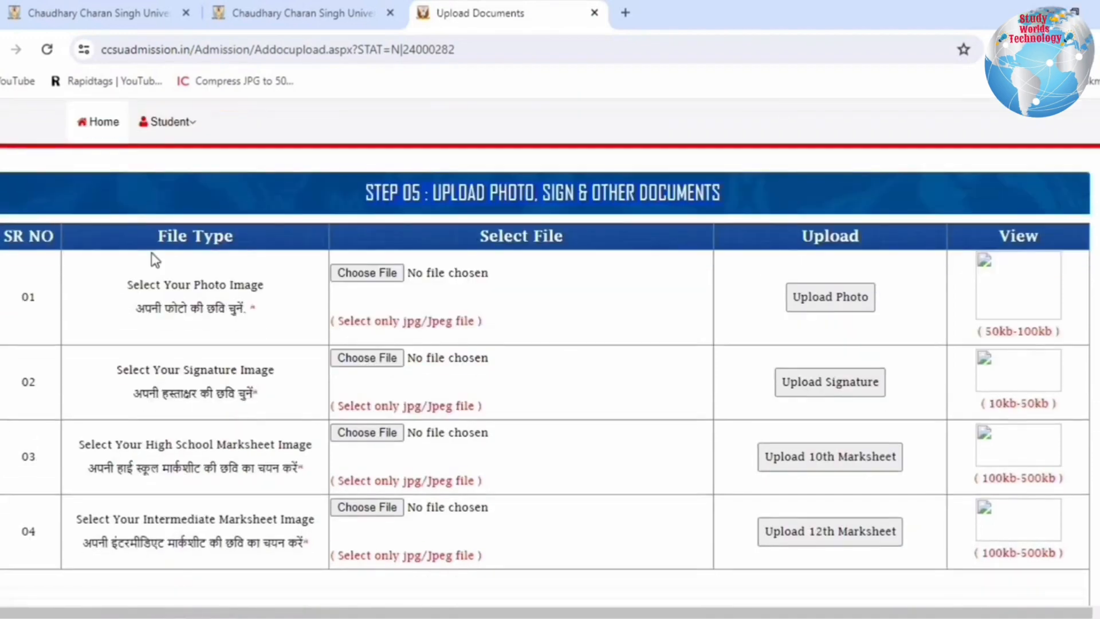
{"action": "left_click_drag", "start_coordinate": [127, 285], "coordinate": [274, 299]}
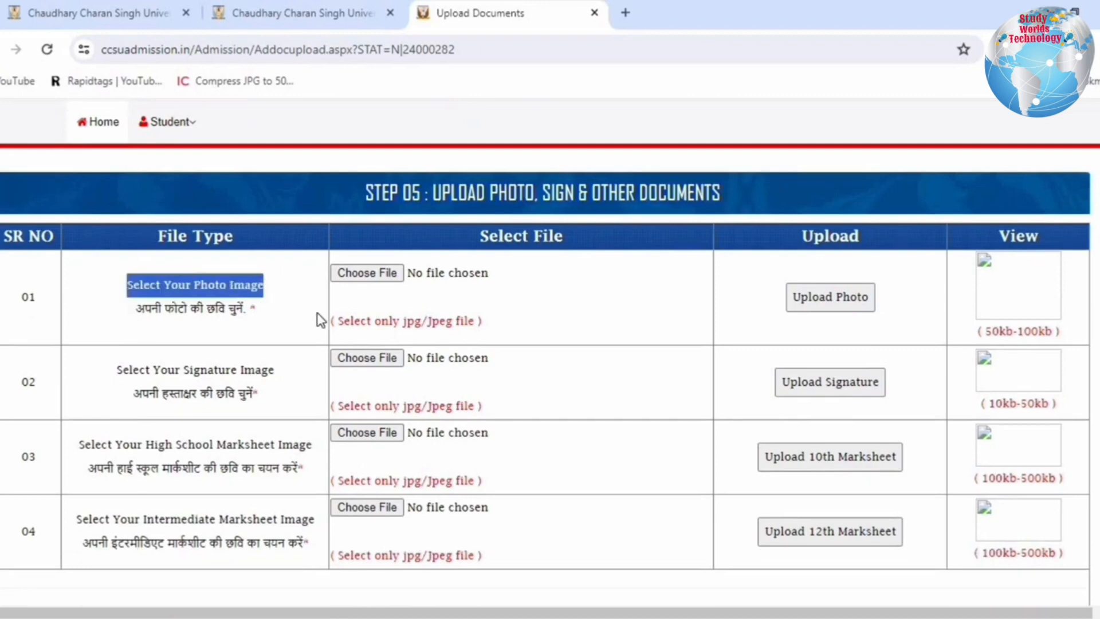
{"action": "left_click_drag", "start_coordinate": [330, 321], "coordinate": [486, 329]}
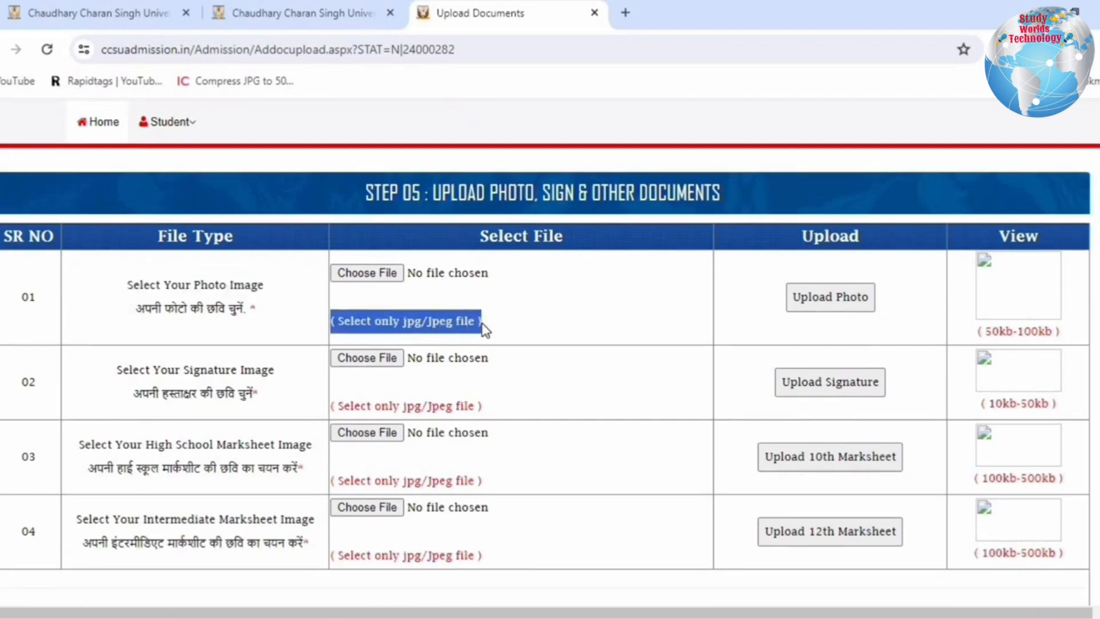
{"action": "left_click_drag", "start_coordinate": [1073, 338], "coordinate": [977, 341]}
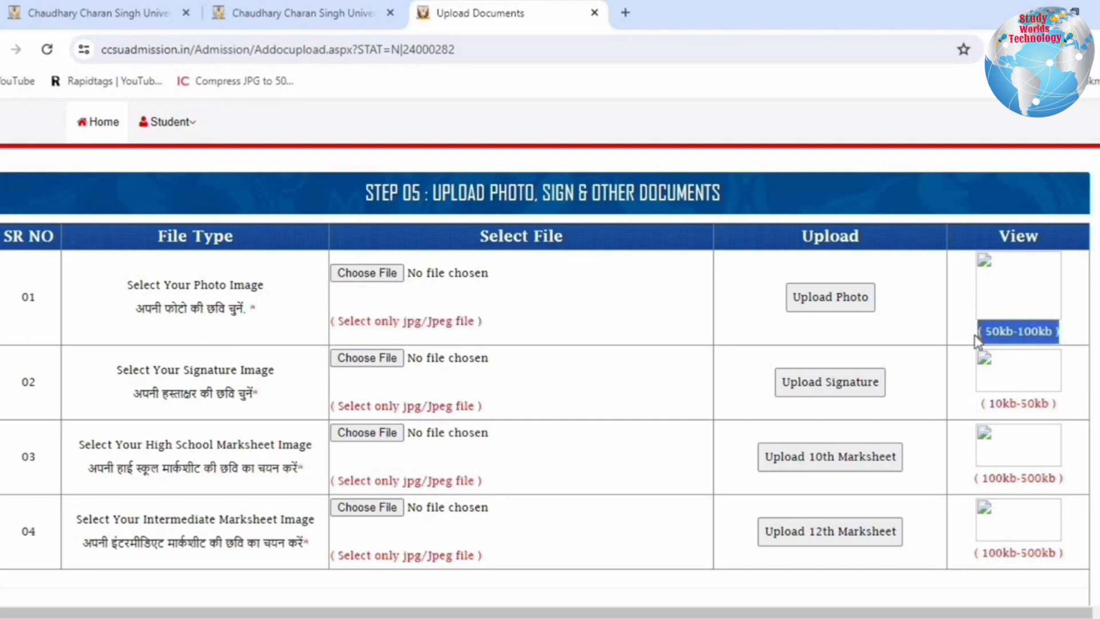
{"action": "left_click_drag", "start_coordinate": [145, 377], "coordinate": [262, 379]}
{"action": "left_click_drag", "start_coordinate": [378, 404], "coordinate": [508, 404]}
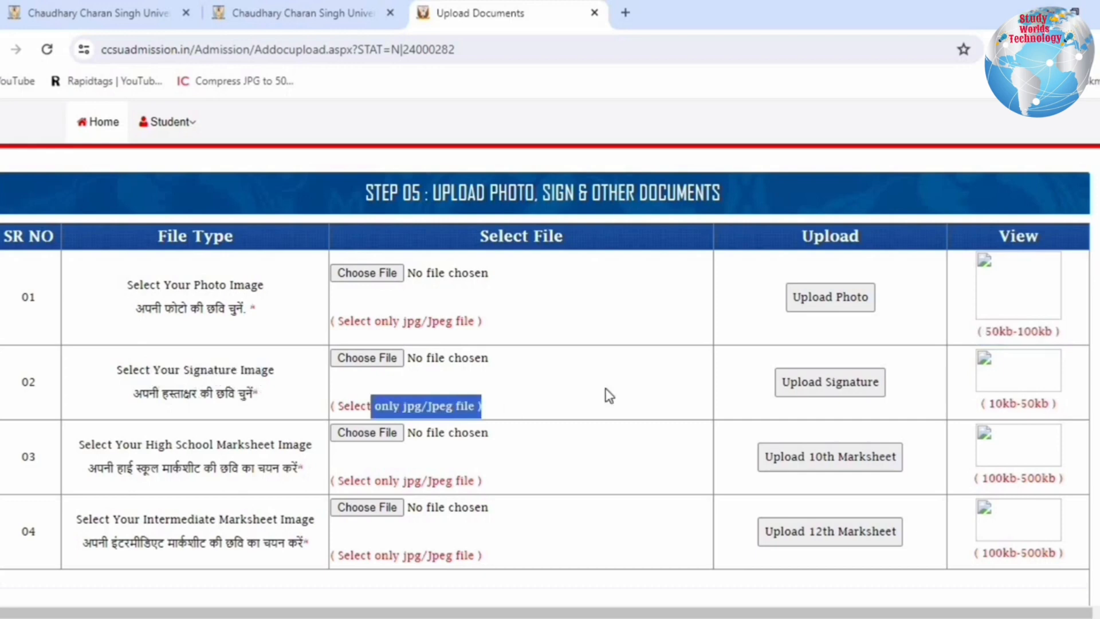
{"action": "left_click", "coordinate": [975, 408]}
{"action": "triple_click", "coordinate": [974, 408]}
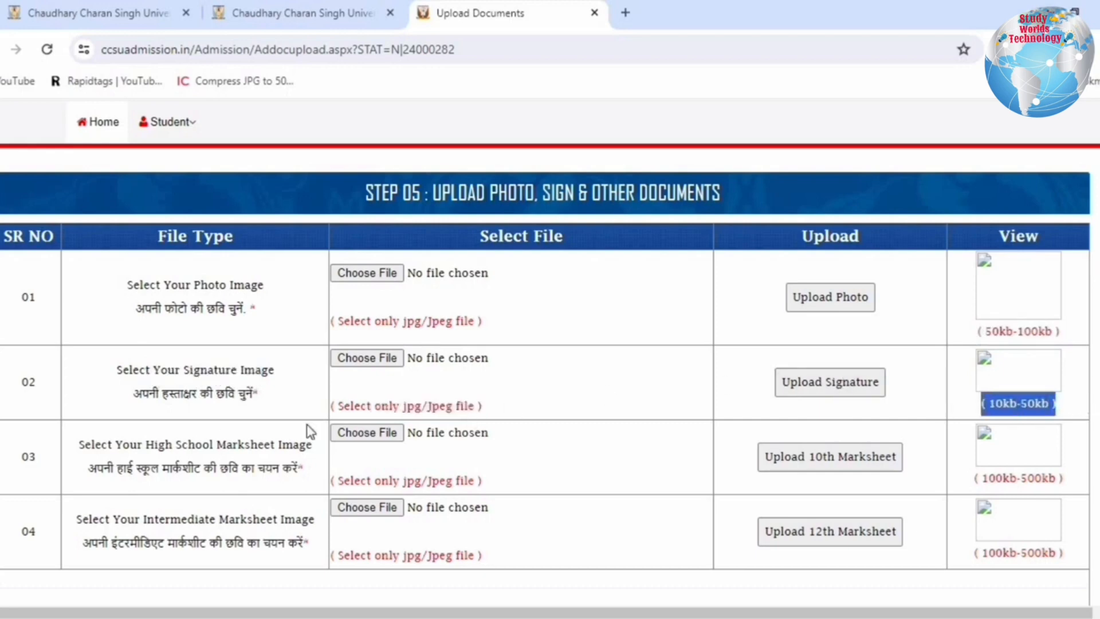
{"action": "left_click_drag", "start_coordinate": [106, 445], "coordinate": [300, 445]}
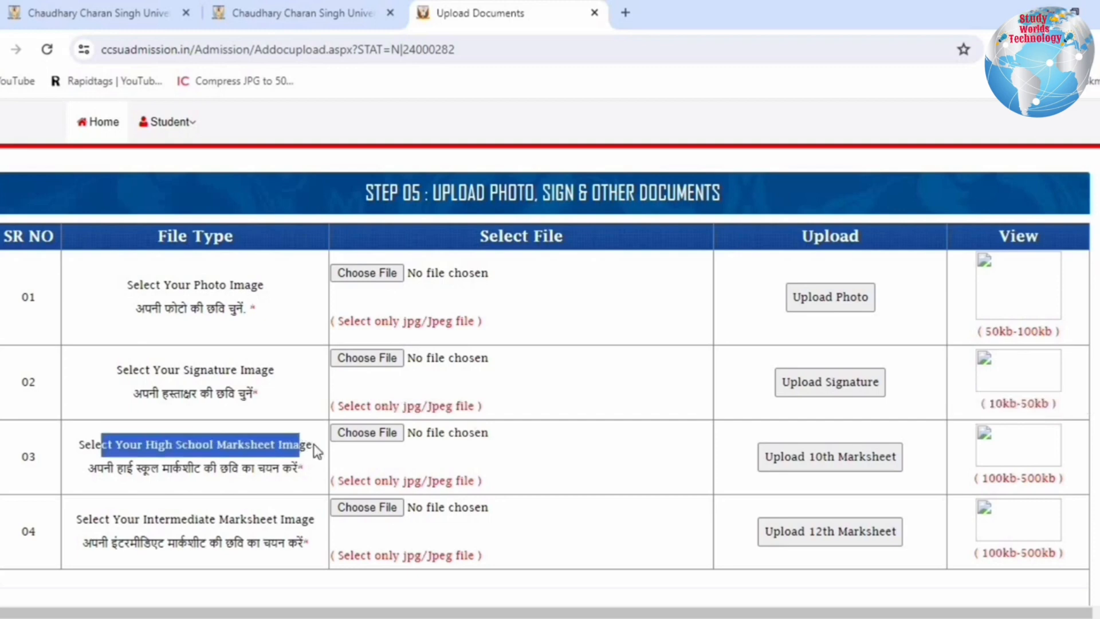
{"action": "left_click_drag", "start_coordinate": [88, 470], "coordinate": [230, 473]}
{"action": "left_click_drag", "start_coordinate": [367, 481], "coordinate": [452, 480]}
{"action": "left_click_drag", "start_coordinate": [1075, 483], "coordinate": [958, 480]}
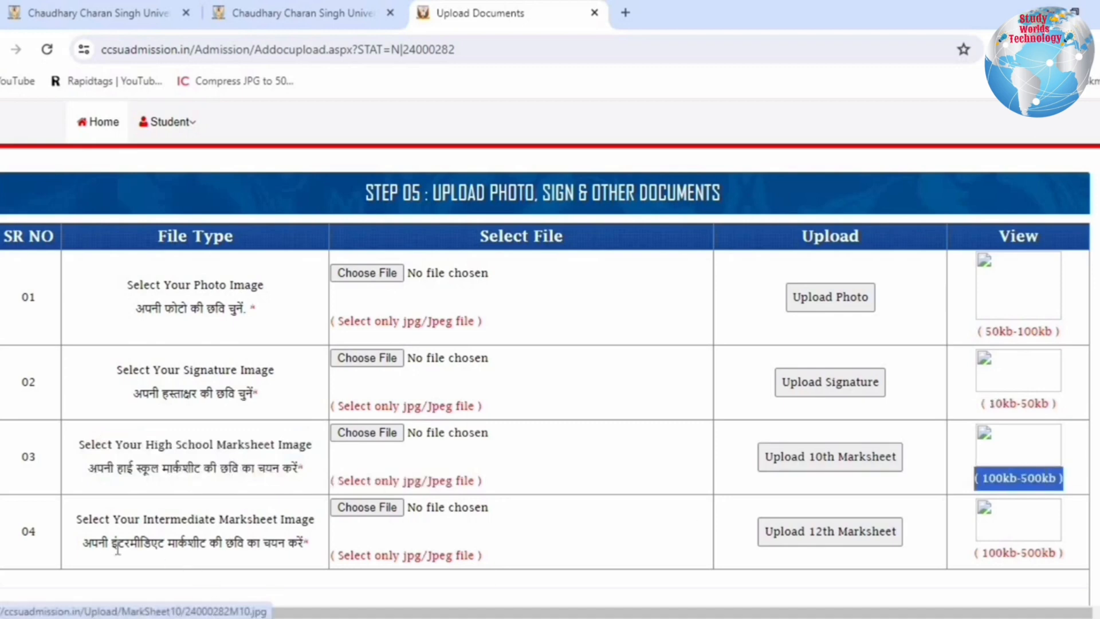
Check the description and file size limit for the intermediate marksheet upload in row 04
{"action": "left_click_drag", "start_coordinate": [81, 520], "coordinate": [315, 529]}
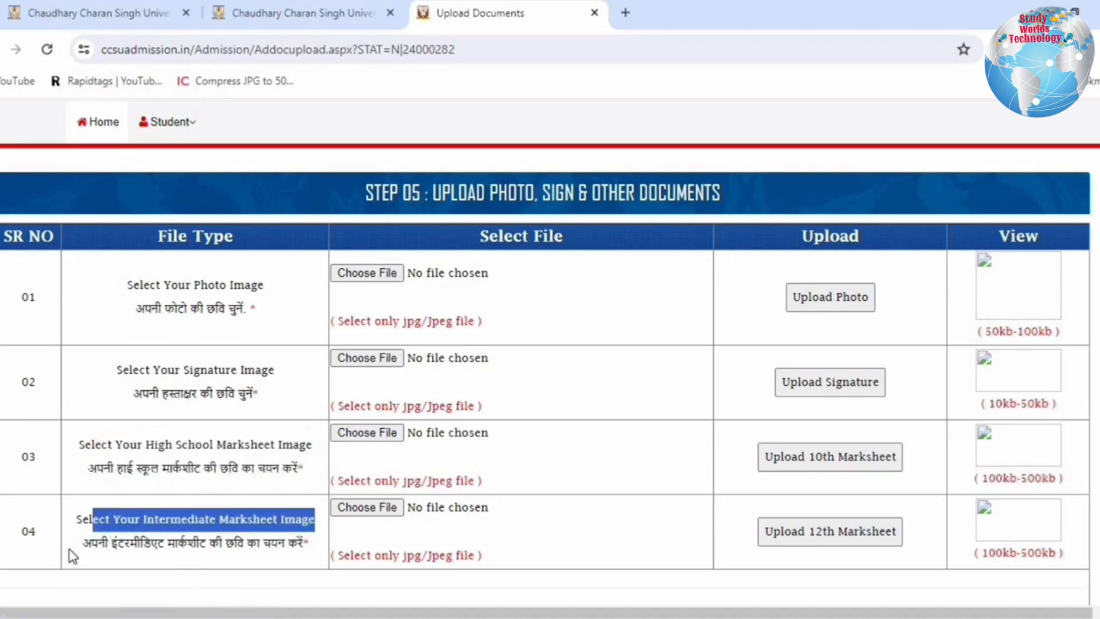
{"action": "left_click_drag", "start_coordinate": [82, 547], "coordinate": [157, 547]}
{"action": "left_click_drag", "start_coordinate": [261, 546], "coordinate": [302, 545]}
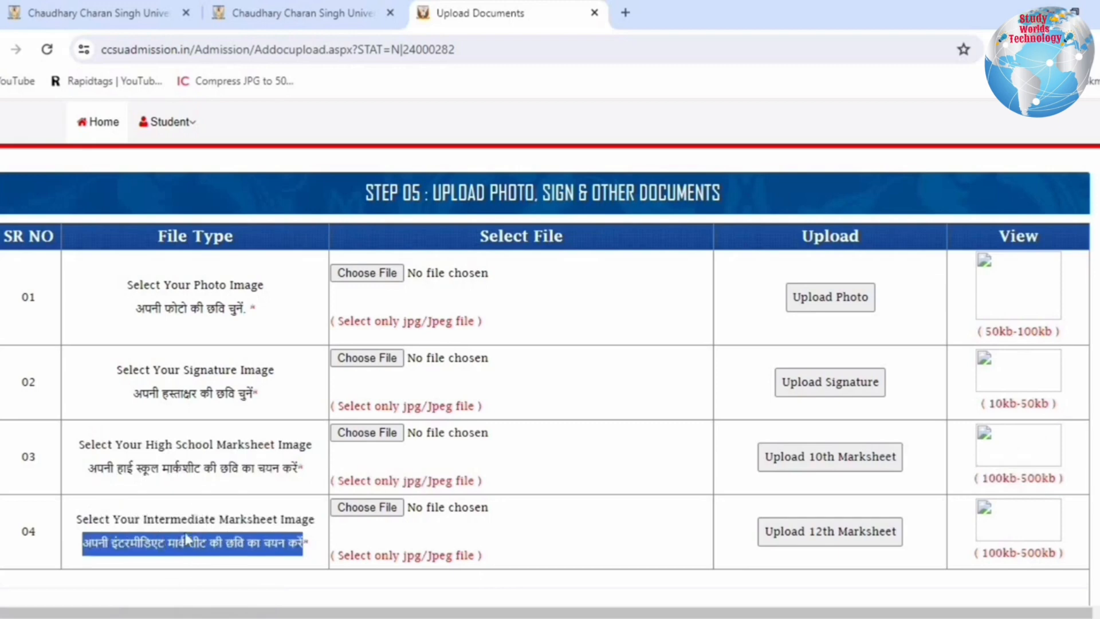
{"action": "triple_click", "coordinate": [116, 519]}
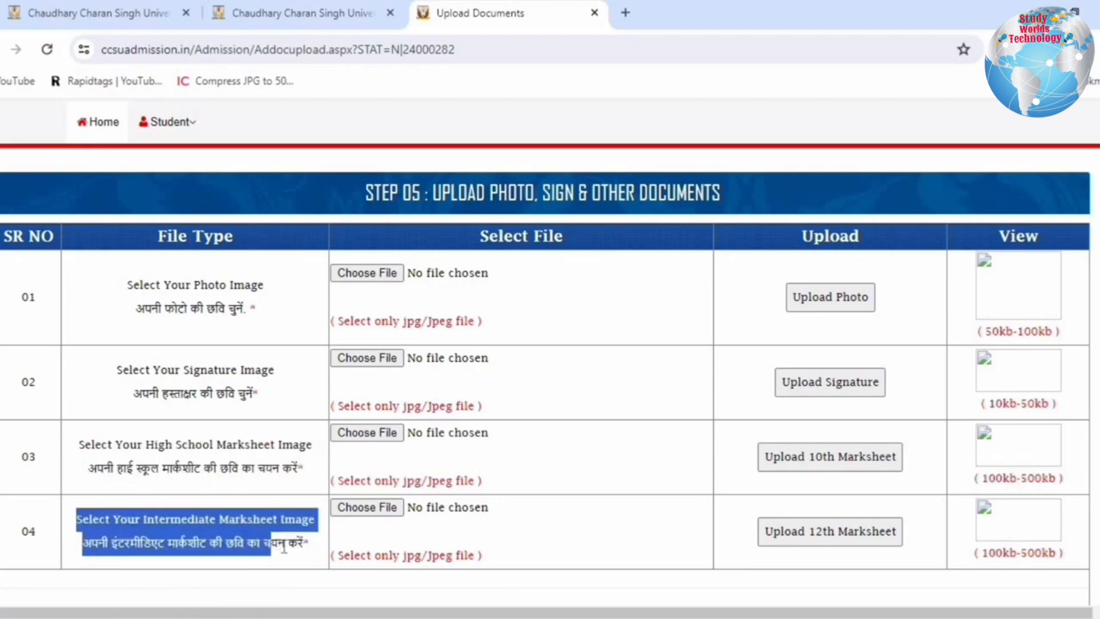
{"action": "left_click", "coordinate": [320, 553]}
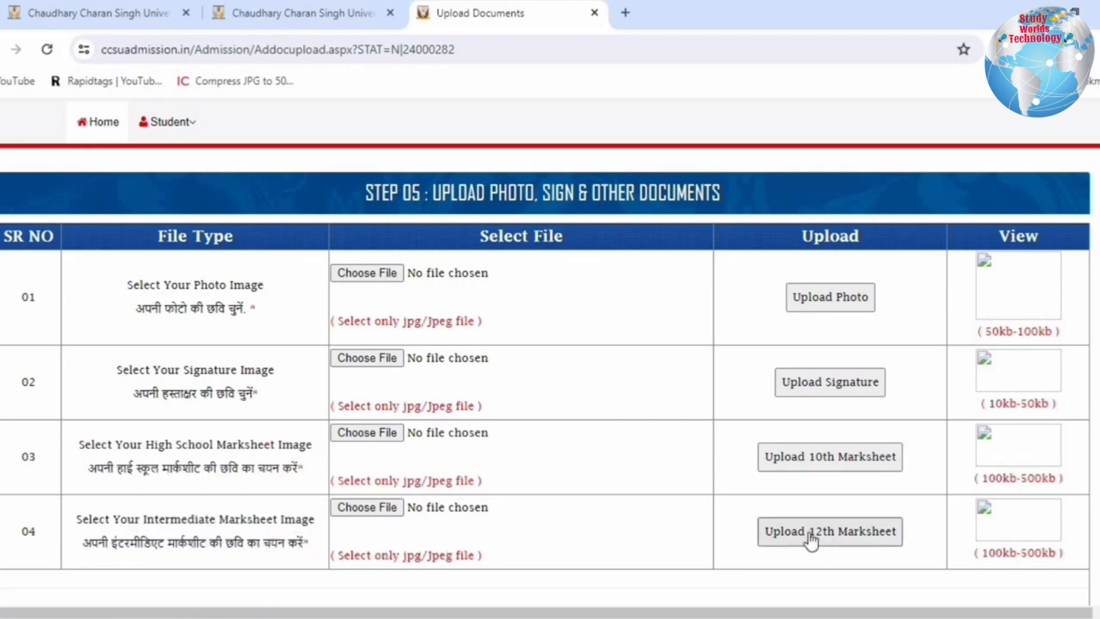
{"action": "triple_click", "coordinate": [996, 555]}
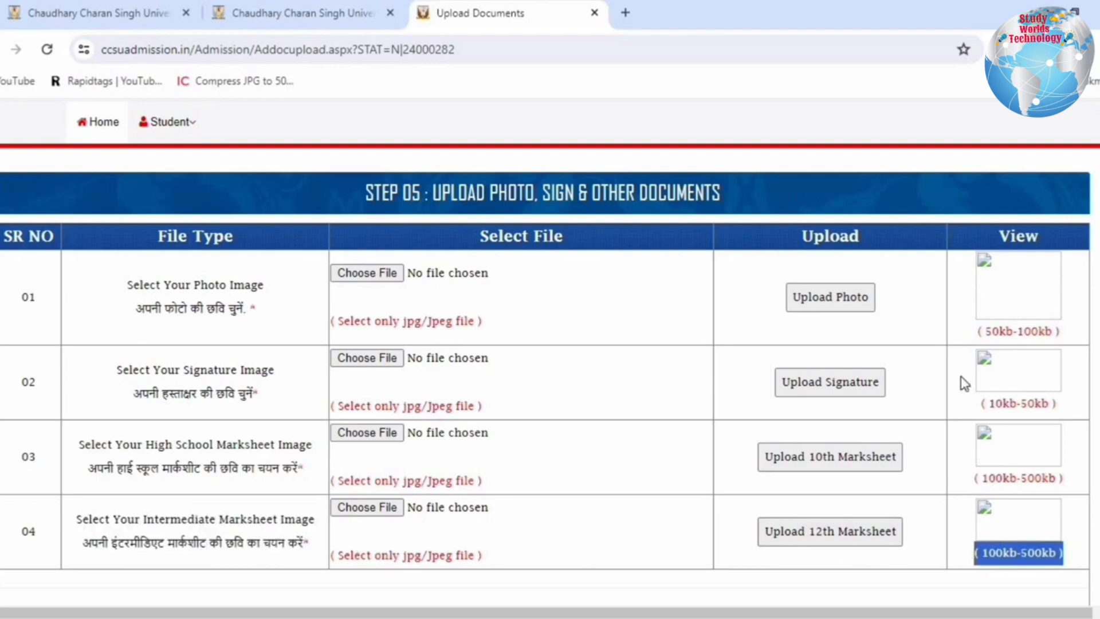
Save the Step 05 documents with the declaration and proceed to the registration fee payment
{"action": "scroll", "coordinate": [262, 488], "scroll_direction": "down", "scroll_amount": 5}
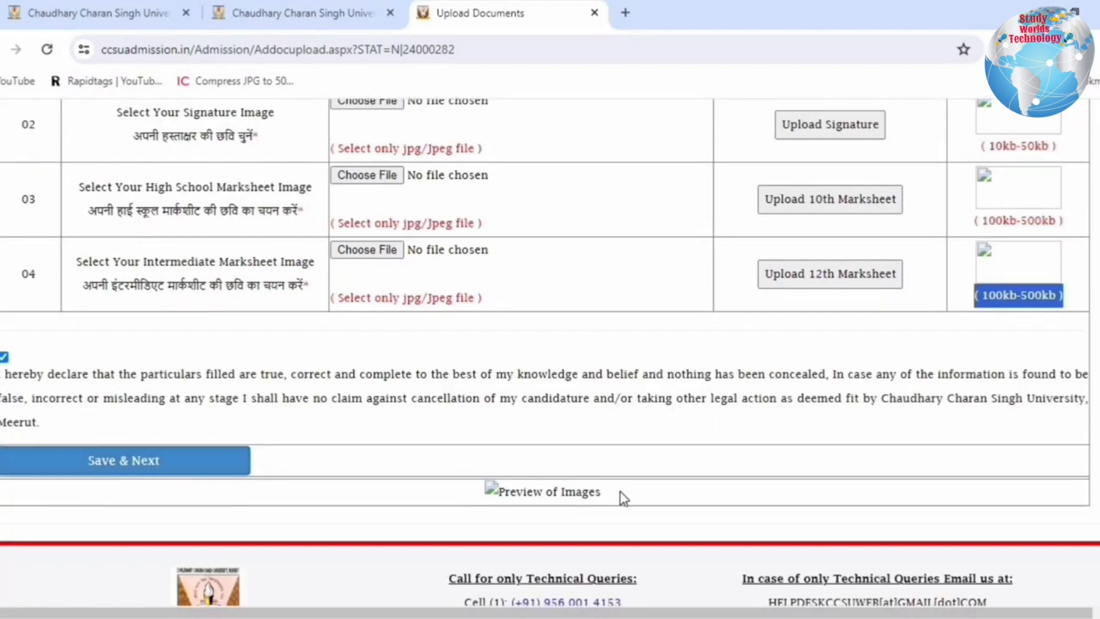
{"action": "scroll", "coordinate": [545, 510], "scroll_direction": "up", "scroll_amount": 6}
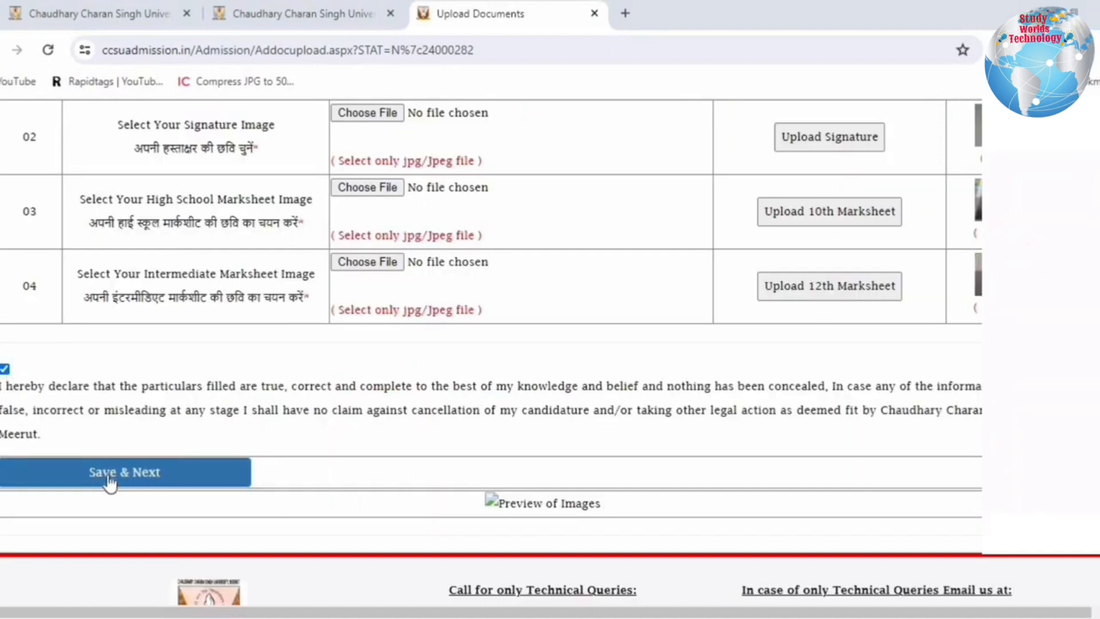
{"action": "left_click", "coordinate": [109, 483]}
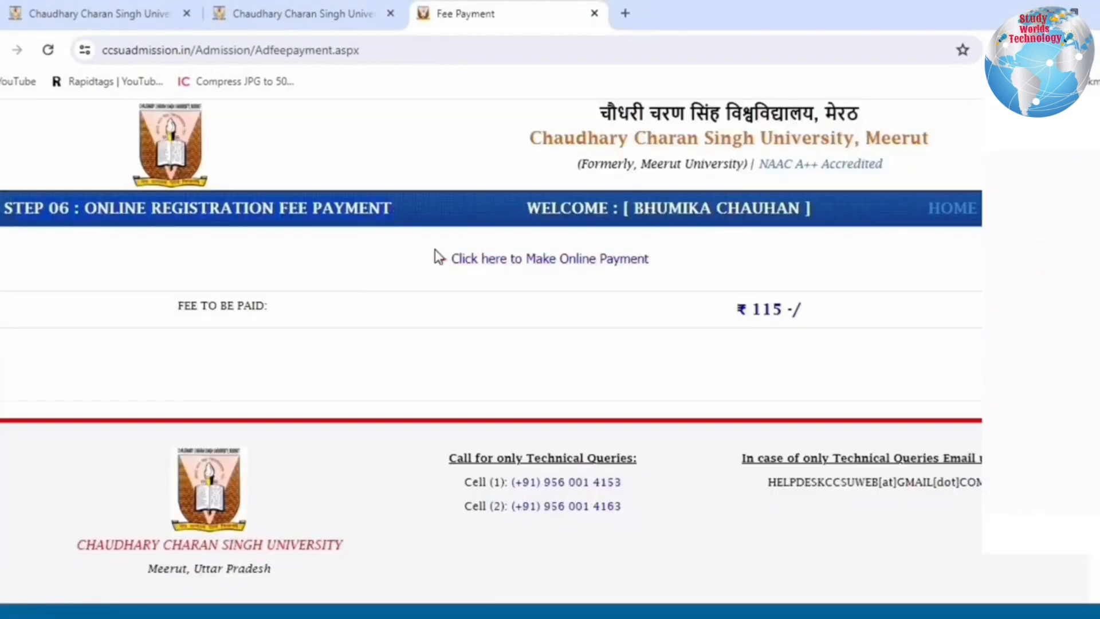
Examine the online payment option and the fee to be paid in Step 06
{"action": "left_click_drag", "start_coordinate": [437, 258], "coordinate": [700, 263]}
{"action": "left_click", "coordinate": [696, 258]}
{"action": "left_click_drag", "start_coordinate": [184, 306], "coordinate": [355, 306]}
{"action": "left_click", "coordinate": [681, 311]}
{"action": "triple_click", "coordinate": [683, 316]}
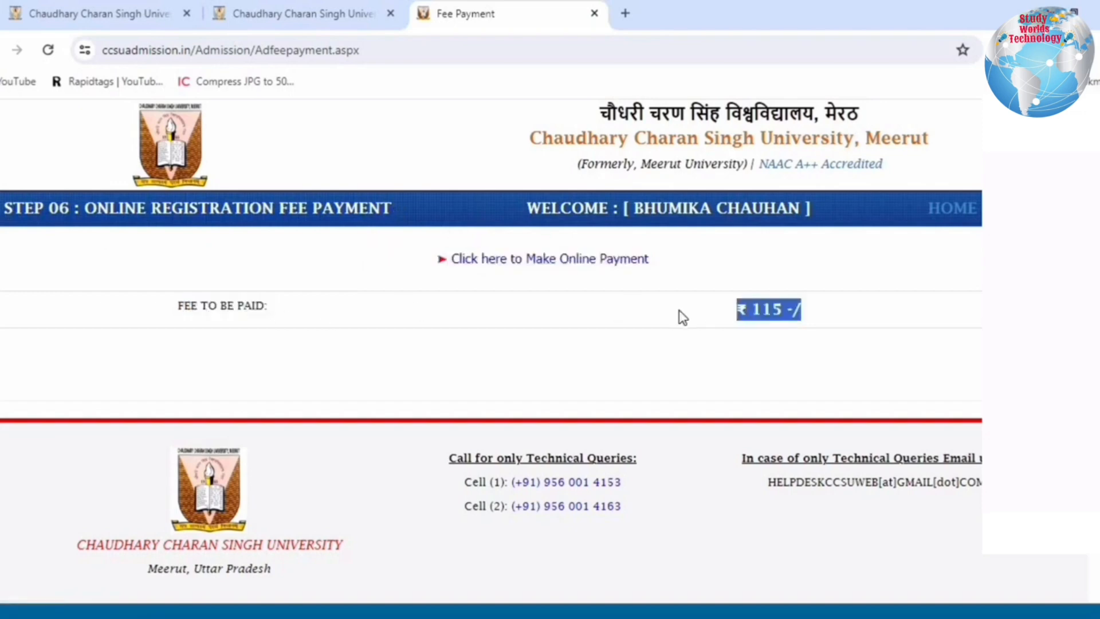
{"action": "triple_click", "coordinate": [283, 310]}
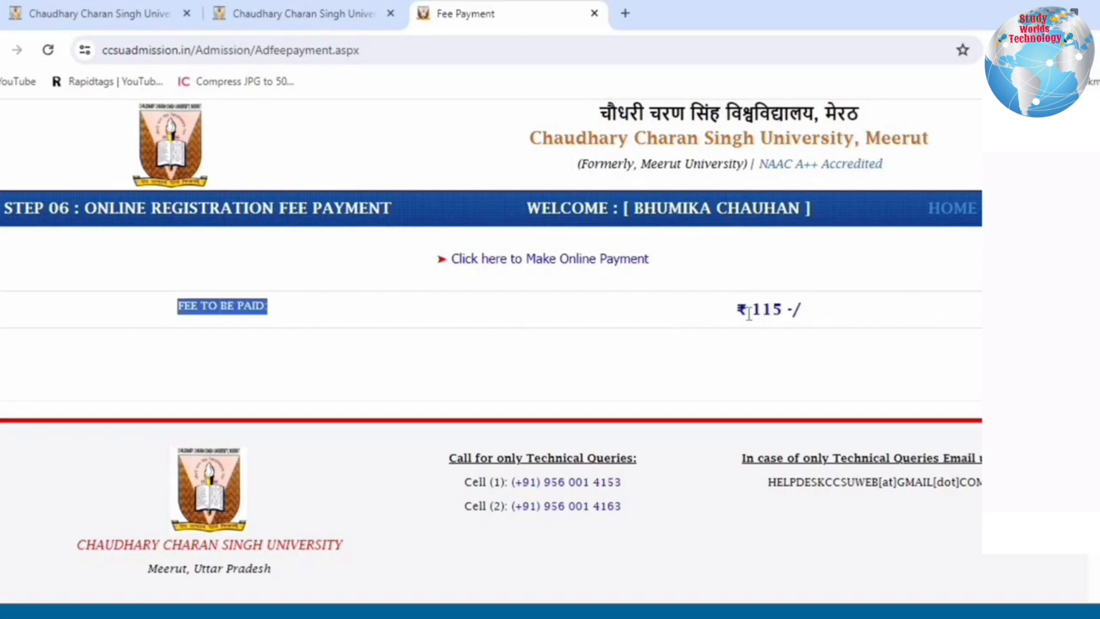
{"action": "left_click_drag", "start_coordinate": [748, 311], "coordinate": [813, 313]}
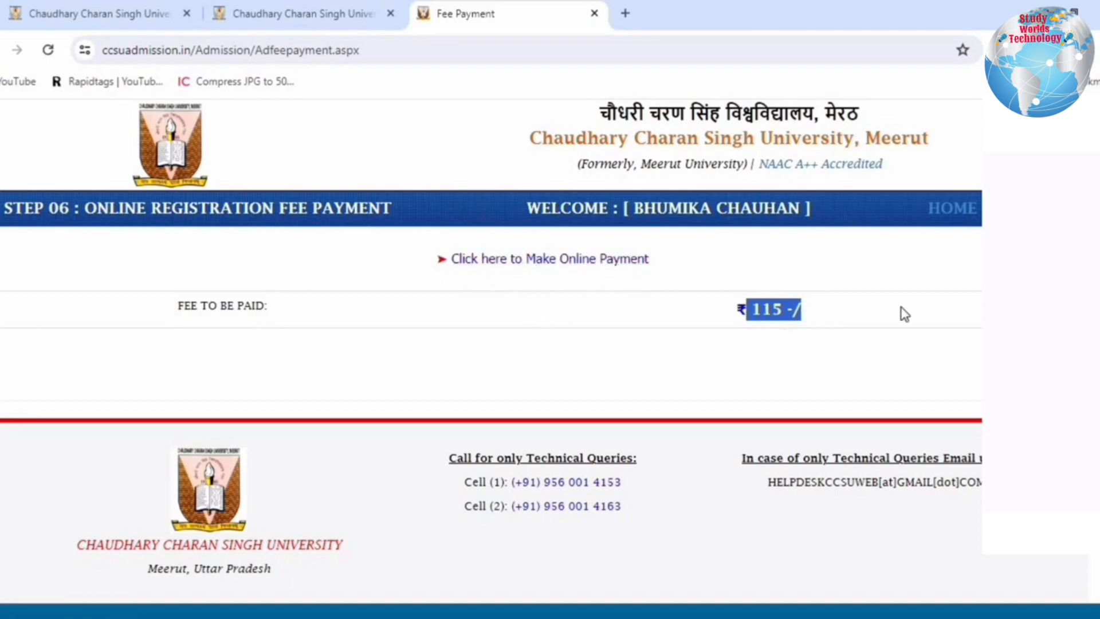
{"action": "left_click_drag", "start_coordinate": [897, 307], "coordinate": [840, 315]}
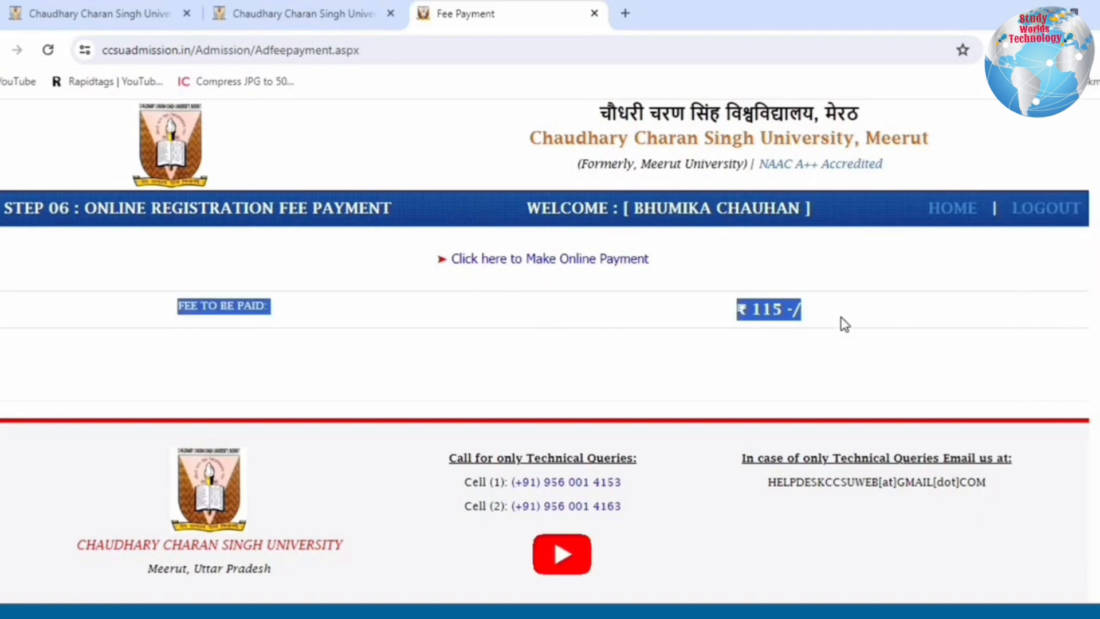
Start the online fee payment, choose Scan QR as the payment mode and generate the QR code
{"action": "left_click", "coordinate": [730, 271]}
{"action": "left_click", "coordinate": [478, 261]}
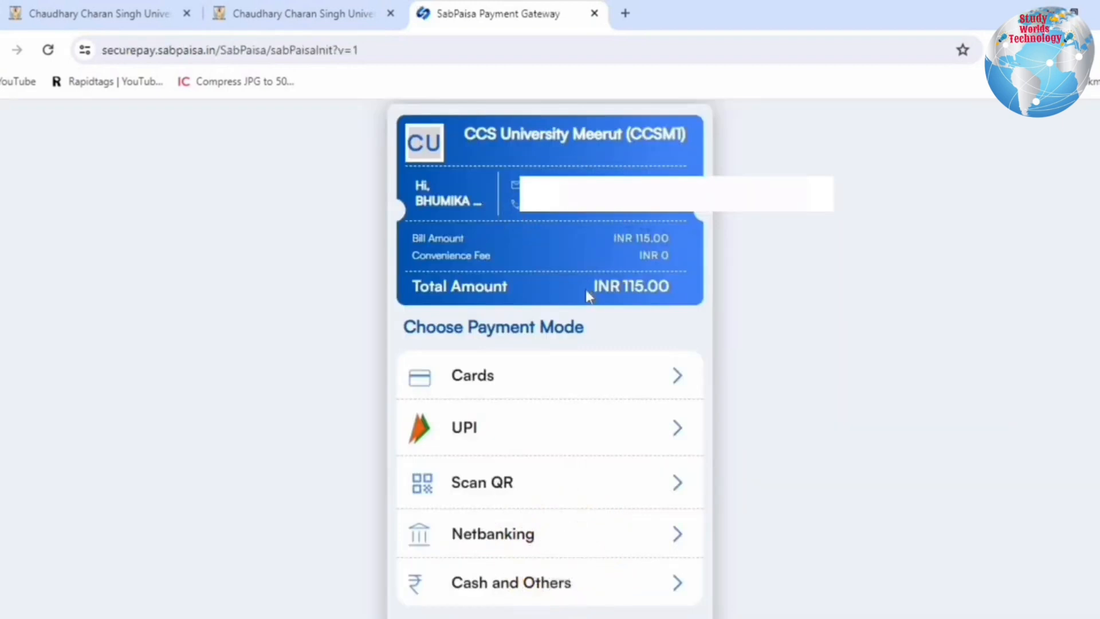
{"action": "double_click", "coordinate": [666, 290]}
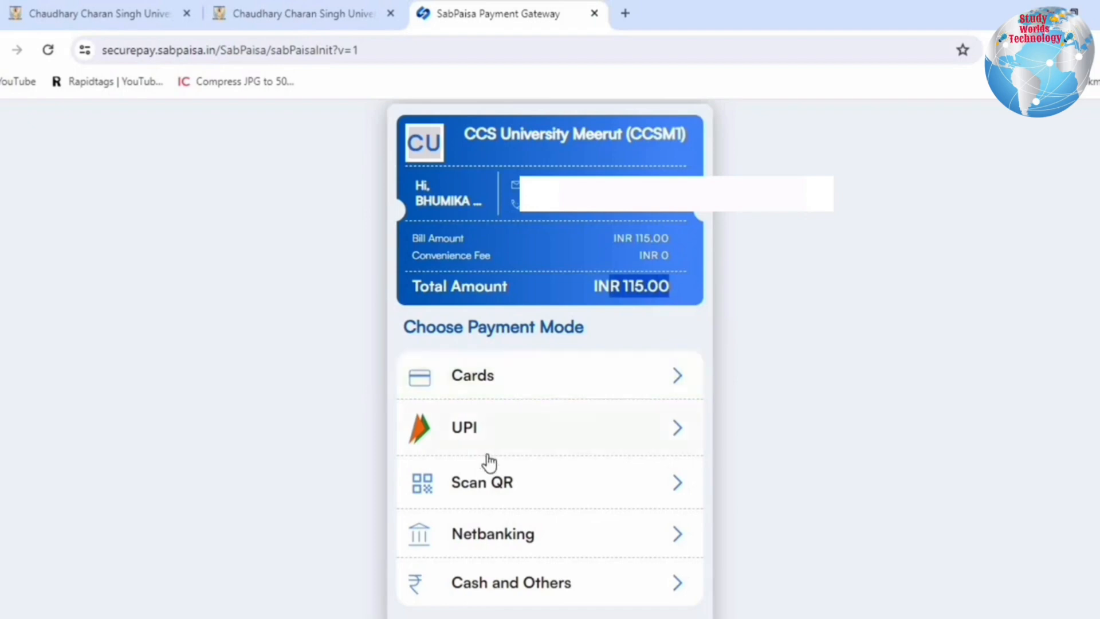
{"action": "left_click", "coordinate": [501, 507]}
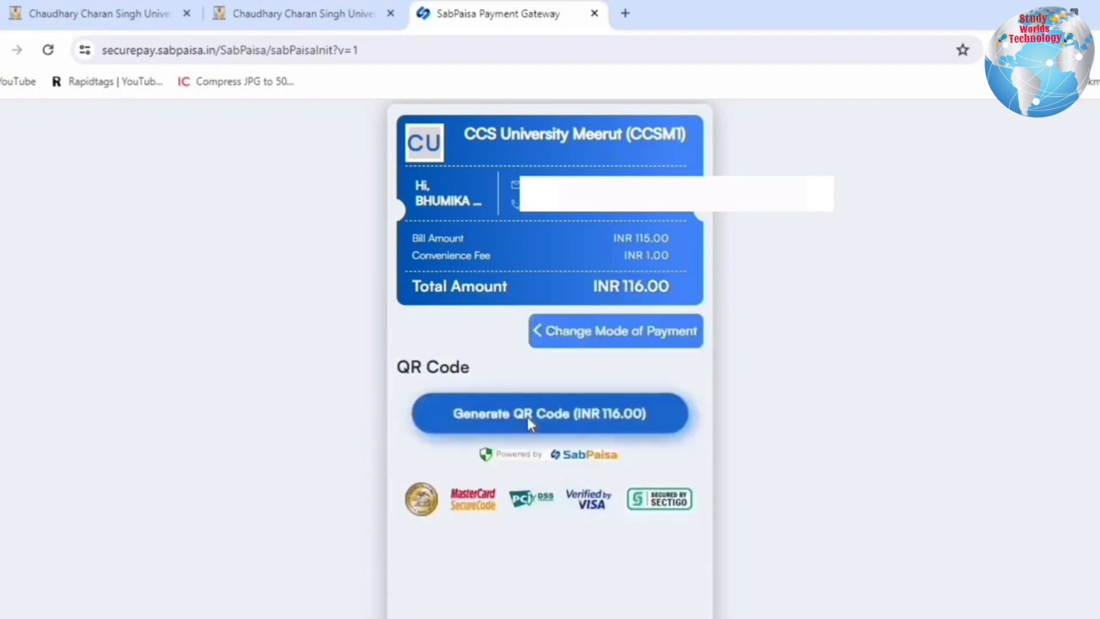
{"action": "left_click", "coordinate": [527, 417]}
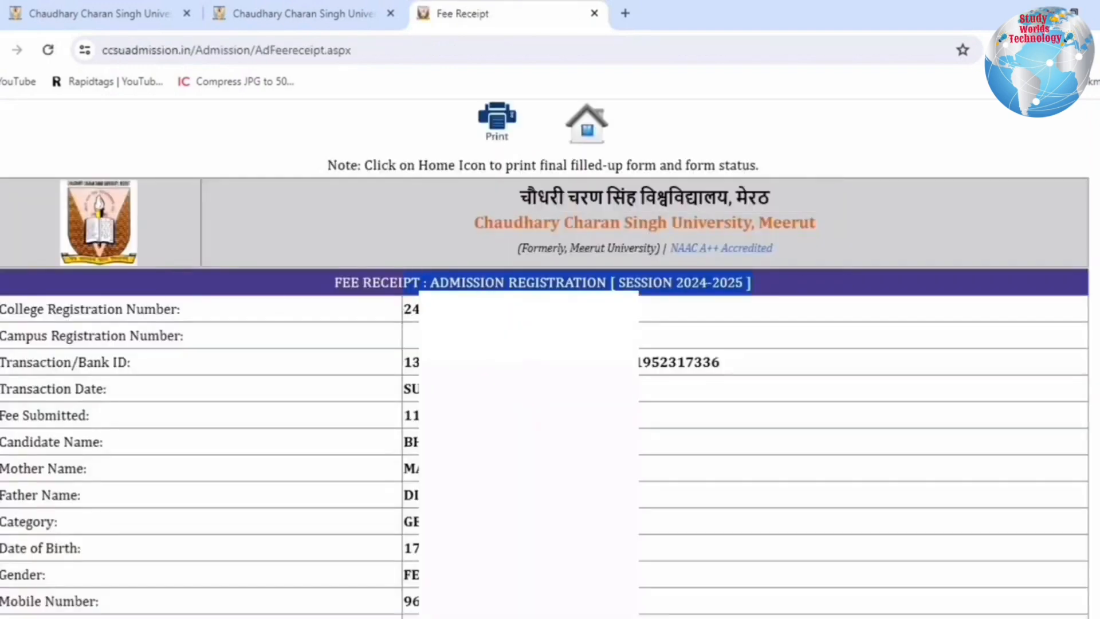
Check the transaction status on the fee receipt and save the receipt as a PDF named Fee Receipt in Downloads
{"action": "scroll", "coordinate": [412, 592], "scroll_direction": "down", "scroll_amount": 2}
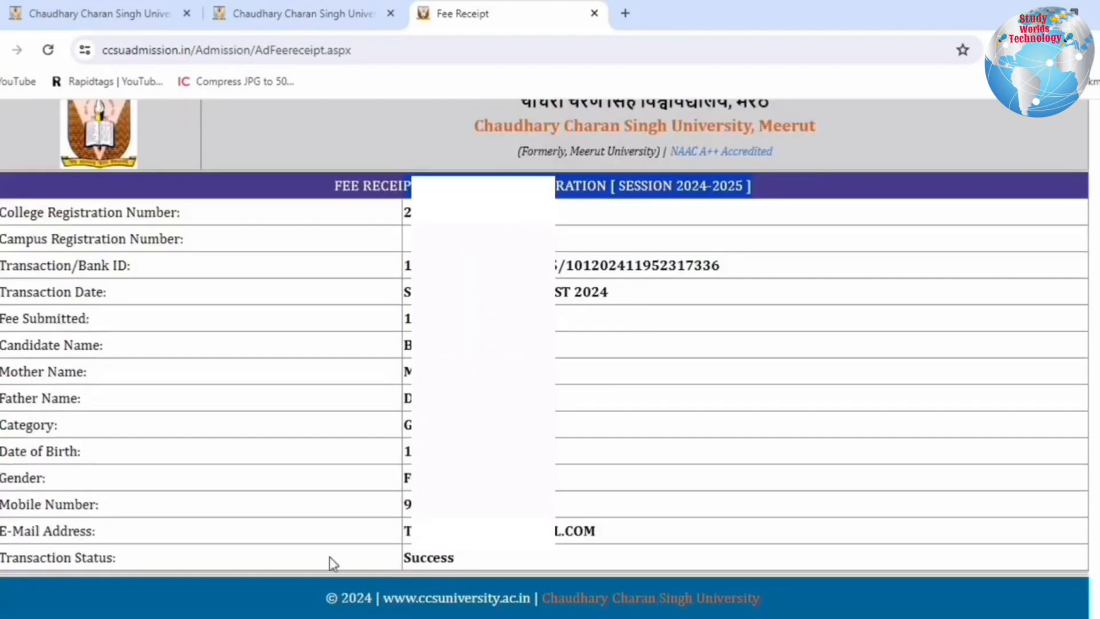
{"action": "left_click_drag", "start_coordinate": [456, 559], "coordinate": [355, 556]}
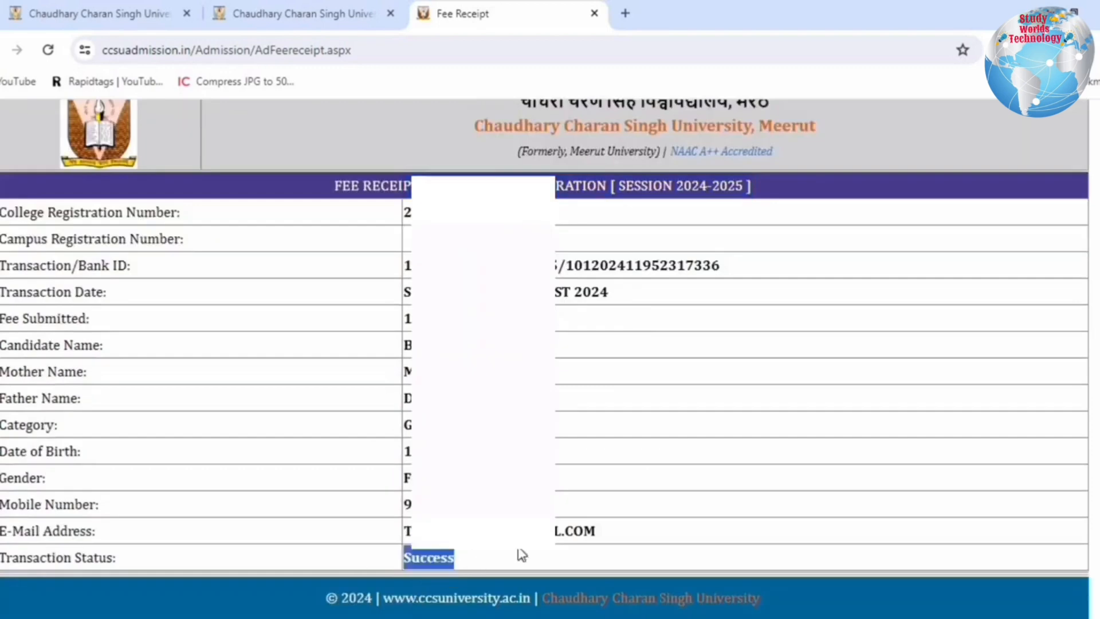
{"action": "key", "text": "ctrl+p"}
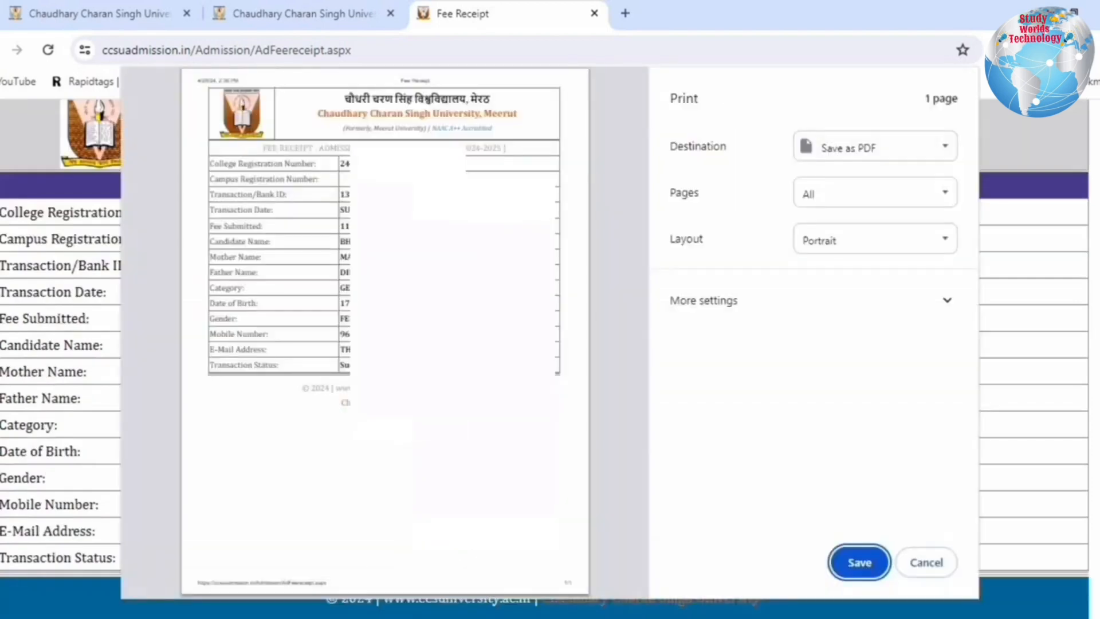
{"action": "left_click", "coordinate": [863, 569]}
{"action": "left_click", "coordinate": [113, 349]}
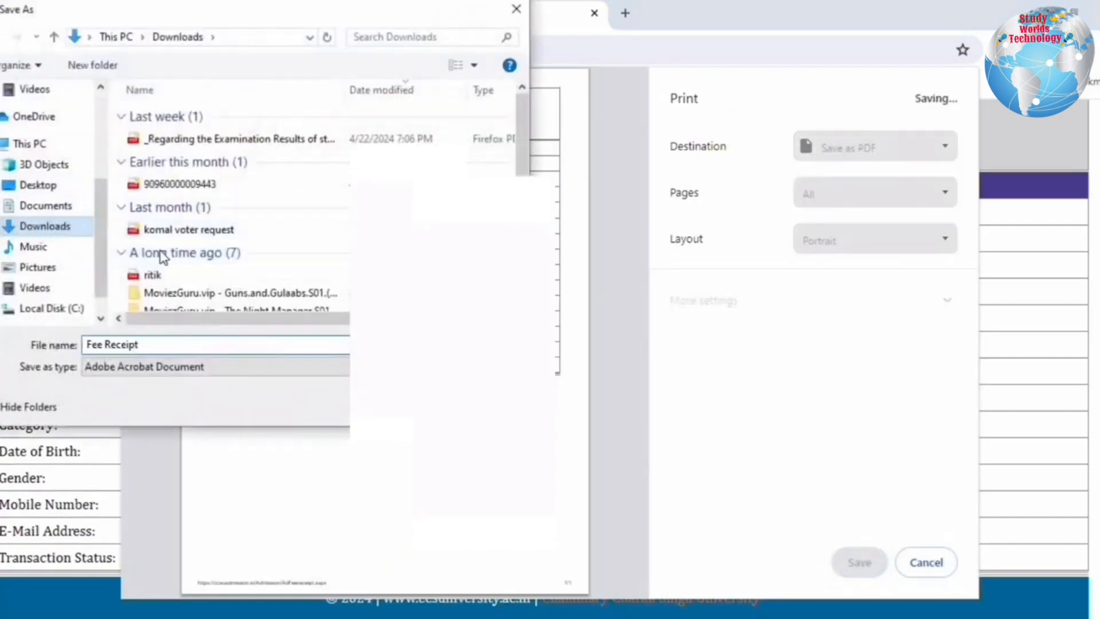
{"action": "key", "text": "Return"}
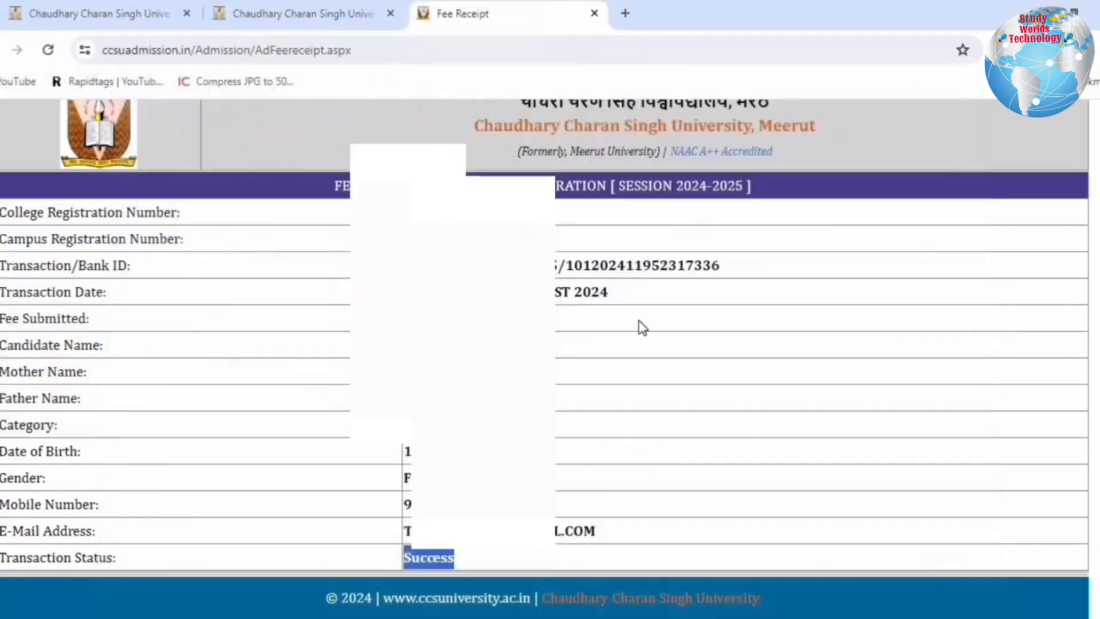
Go from the fee receipt to the registration form status page and check the important instruction message
{"action": "scroll", "coordinate": [631, 418], "scroll_direction": "up", "scroll_amount": 2}
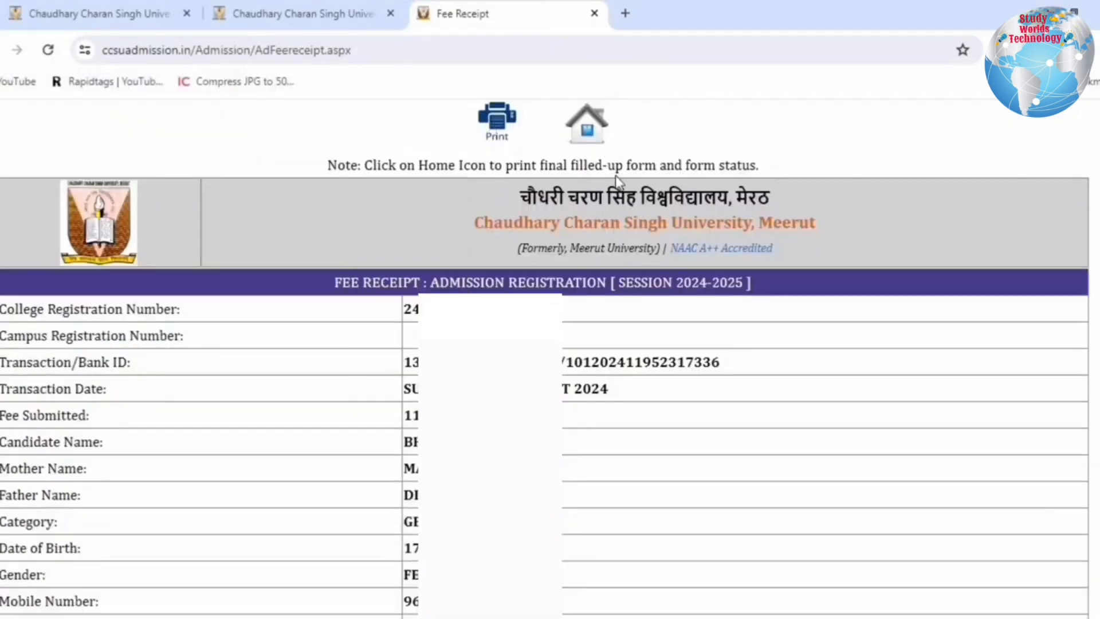
{"action": "left_click", "coordinate": [586, 123]}
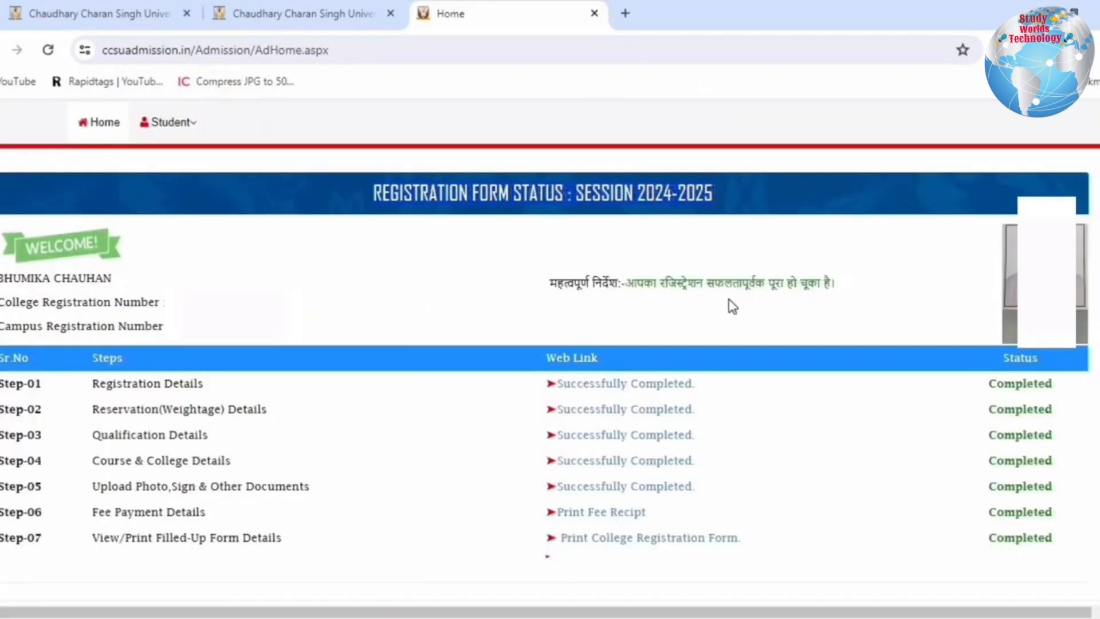
{"action": "left_click_drag", "start_coordinate": [657, 284], "coordinate": [838, 289]}
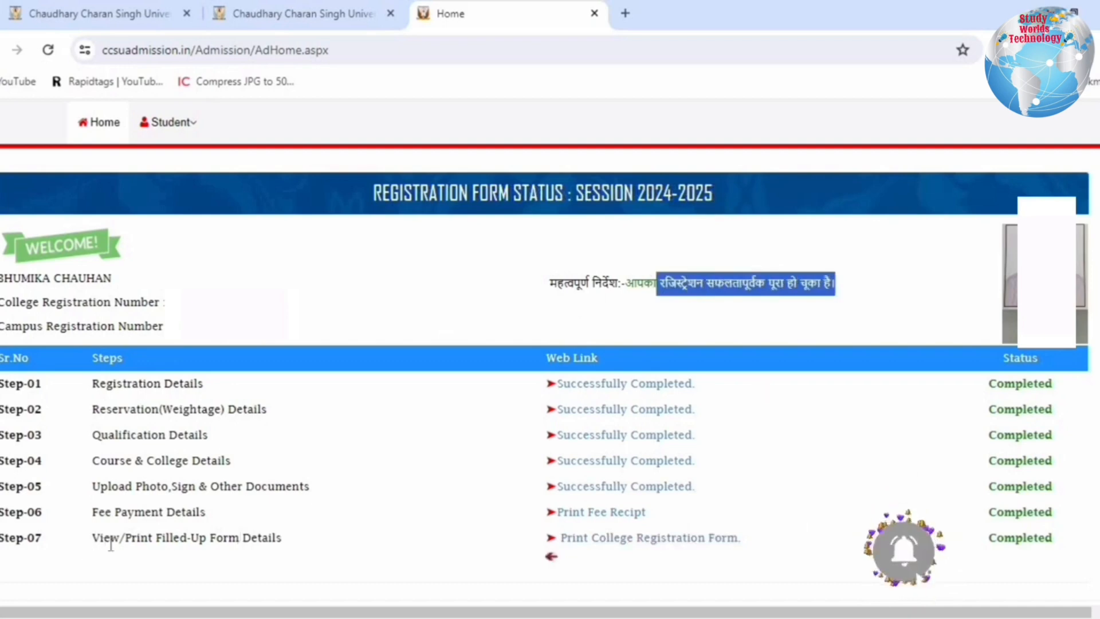
Open the Step-07 college registration form, save it as a PDF, and recheck the message on the status page
{"action": "left_click_drag", "start_coordinate": [93, 538], "coordinate": [239, 540]}
{"action": "left_click_drag", "start_coordinate": [309, 550], "coordinate": [321, 550]}
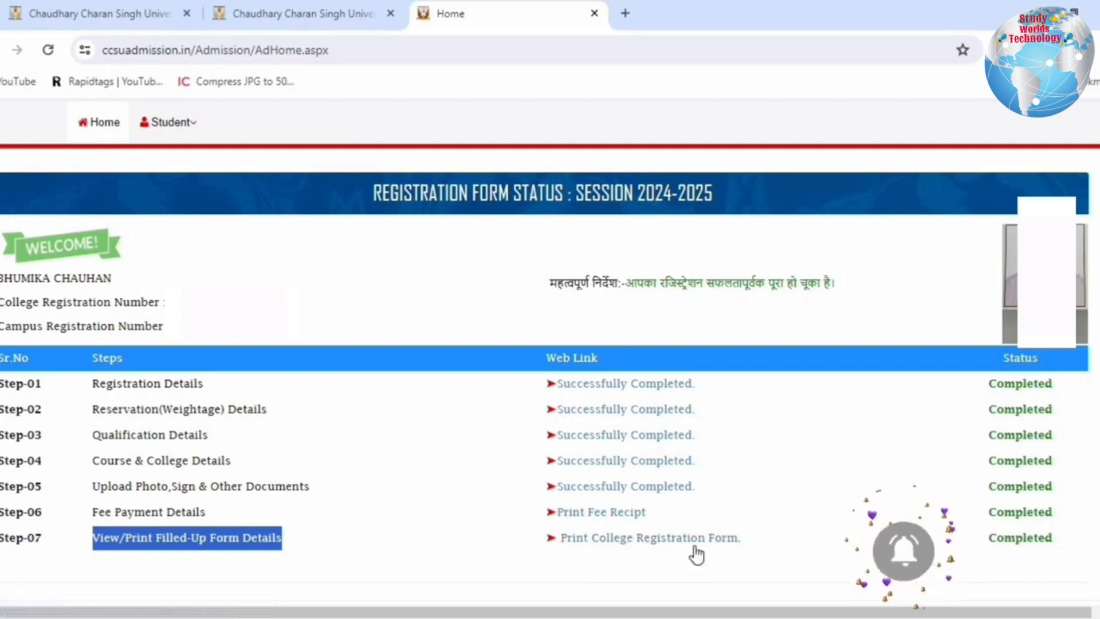
{"action": "left_click", "coordinate": [659, 542]}
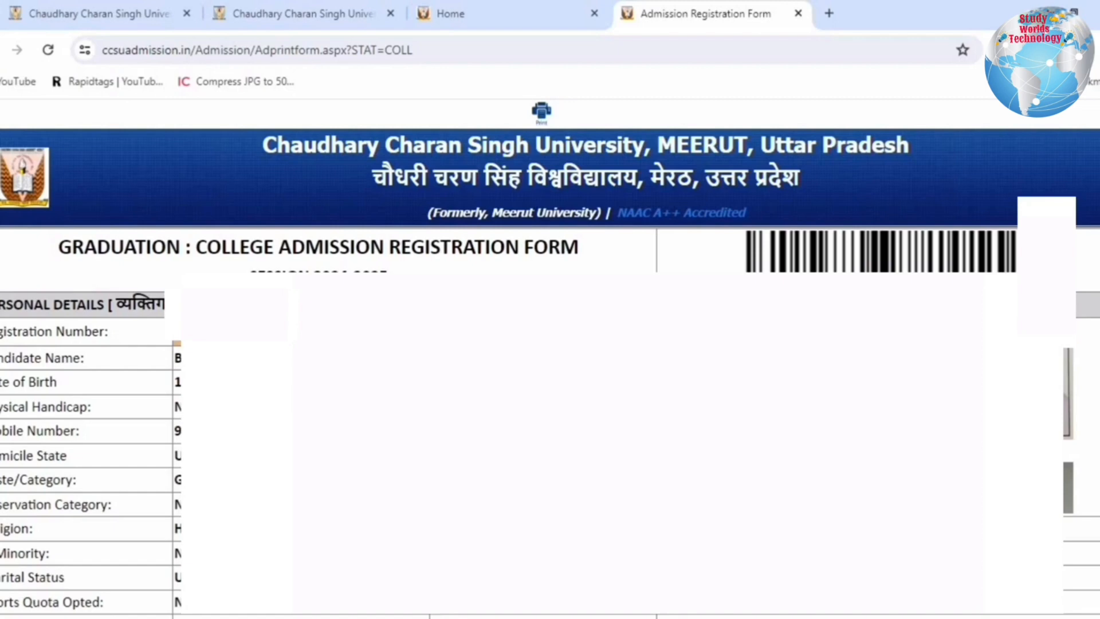
{"action": "key", "text": "ctrl+p"}
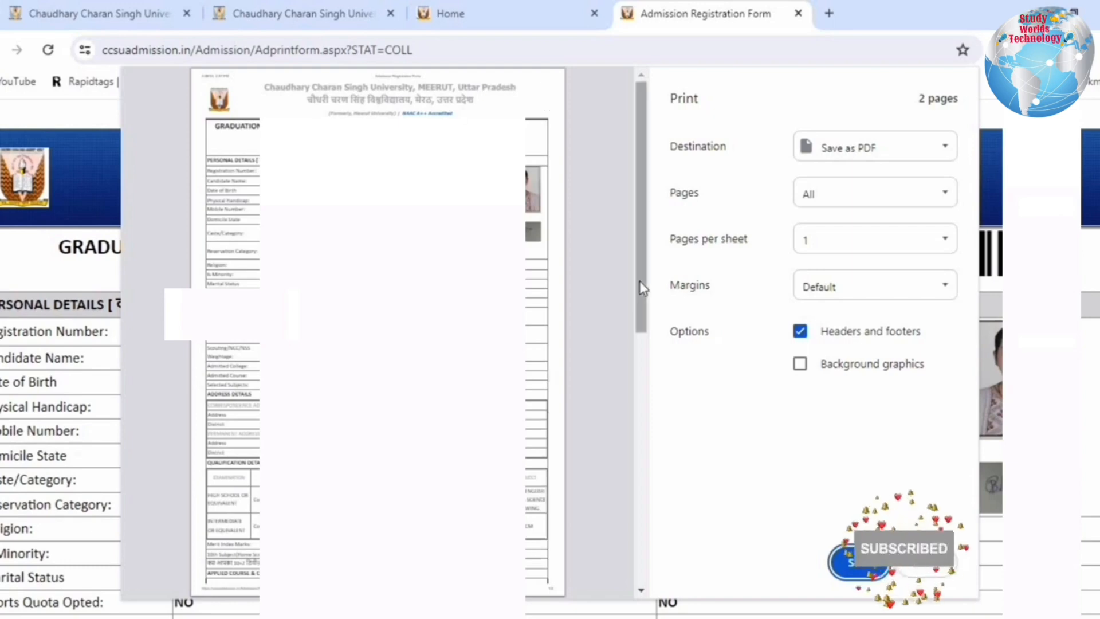
{"action": "left_click", "coordinate": [859, 562]}
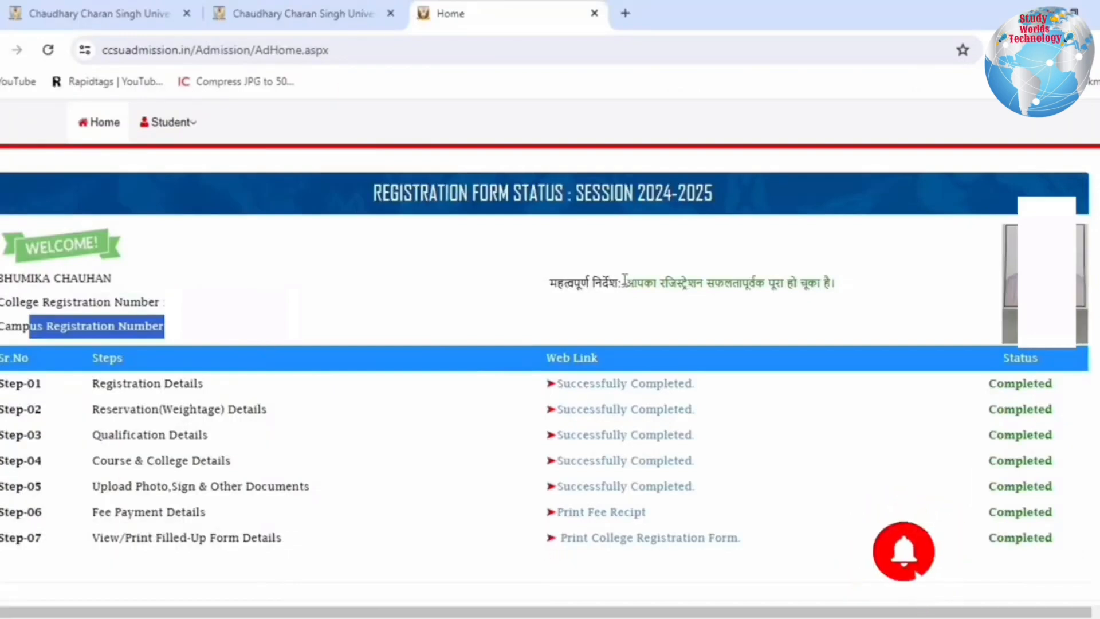
{"action": "left_click_drag", "start_coordinate": [625, 279], "coordinate": [868, 294]}
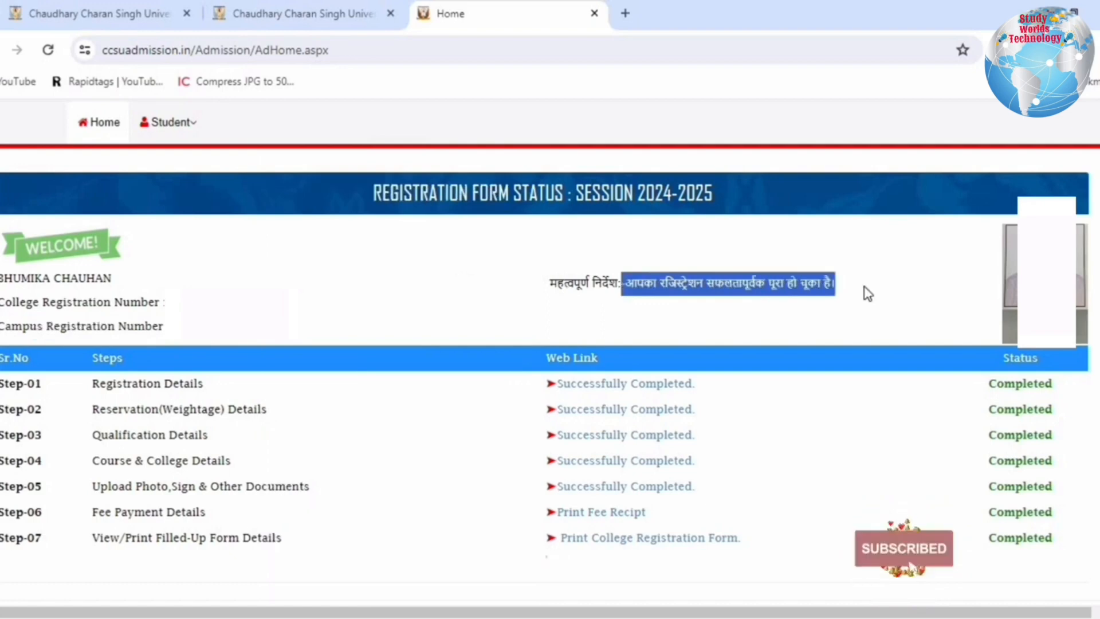